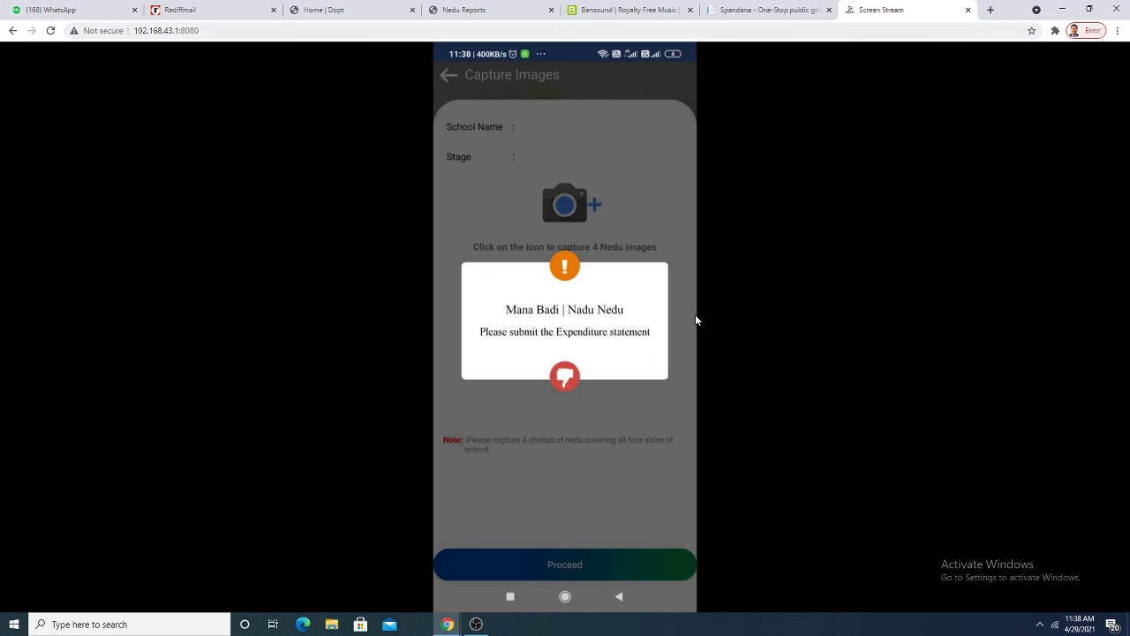
# On the Nedu Reports site, load the Expenditure Statement for mandal KHAJIPET, Phase-1 and school AP MODEL SCHOOL KHAJIPET.
pyautogui.hotkey('ctrl', '4')
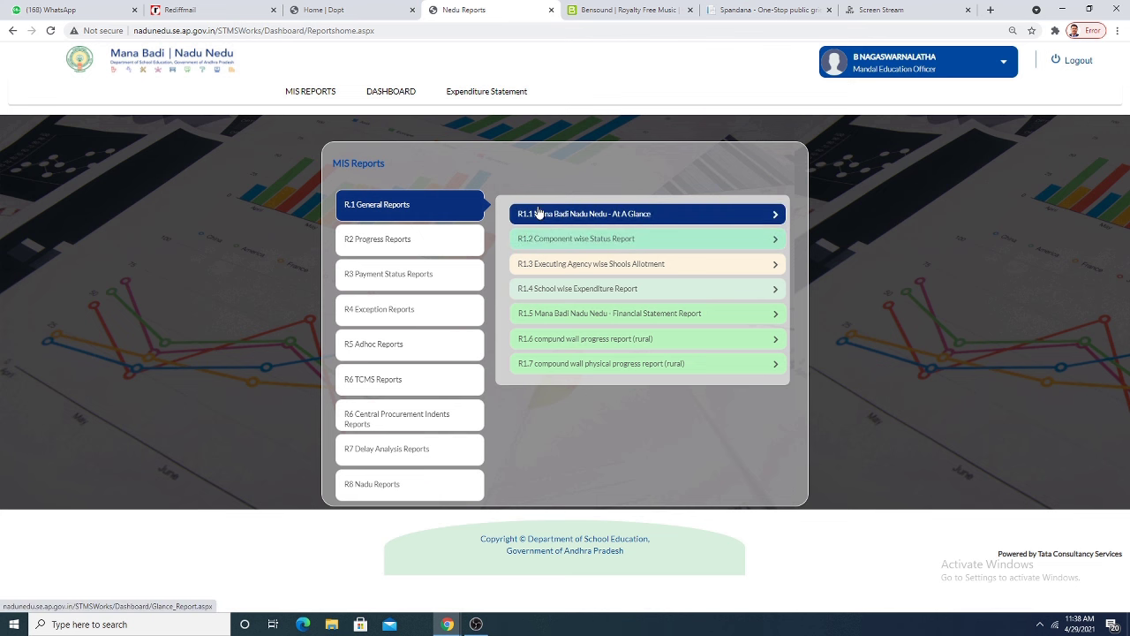
pyautogui.click(474, 92)
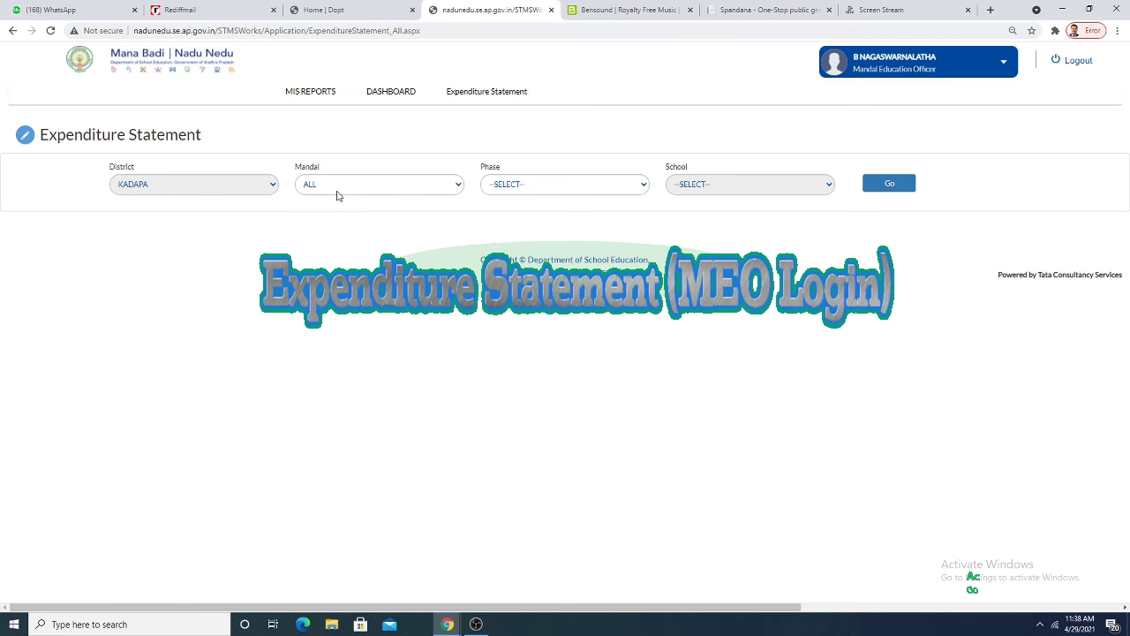
pyautogui.click(352, 184)
pyautogui.click(358, 212)
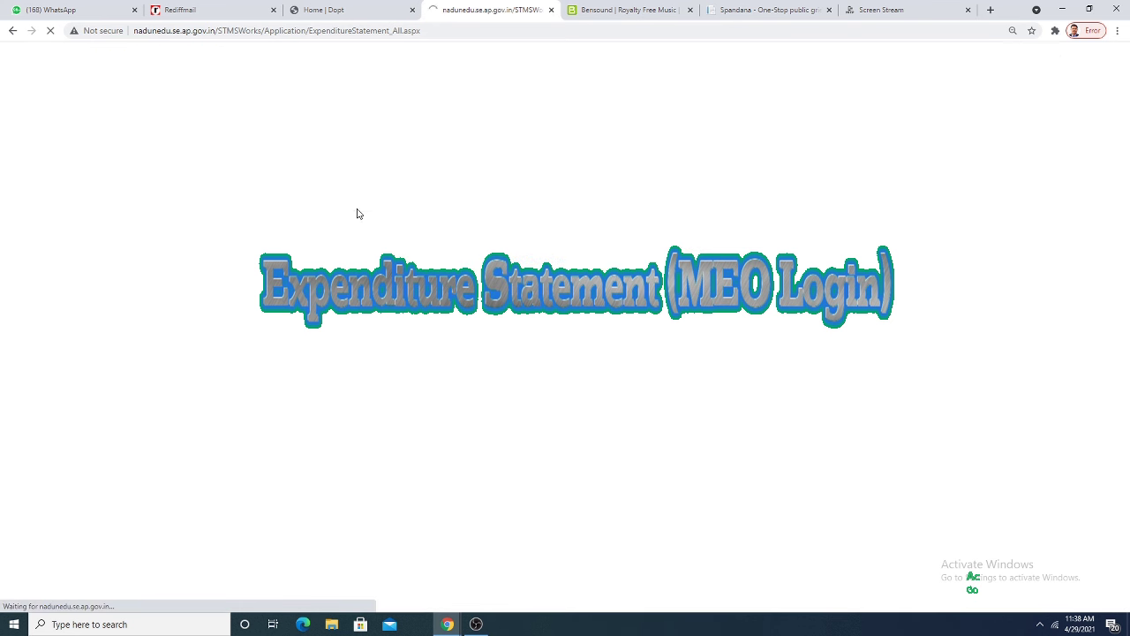
pyautogui.click(555, 186)
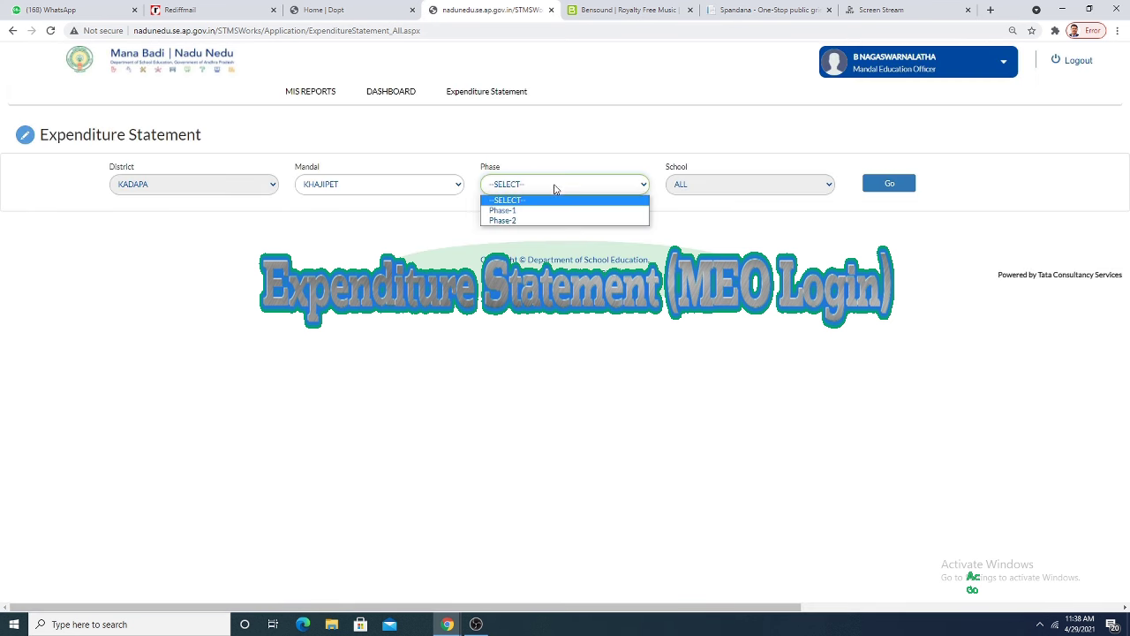
pyautogui.click(612, 217)
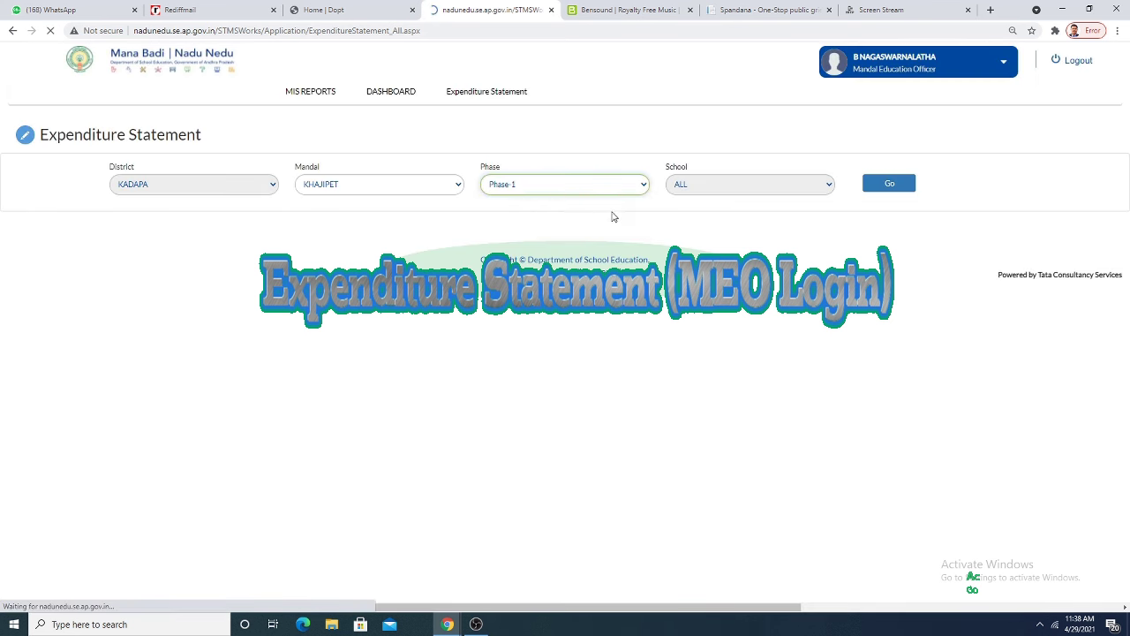
pyautogui.click(719, 187)
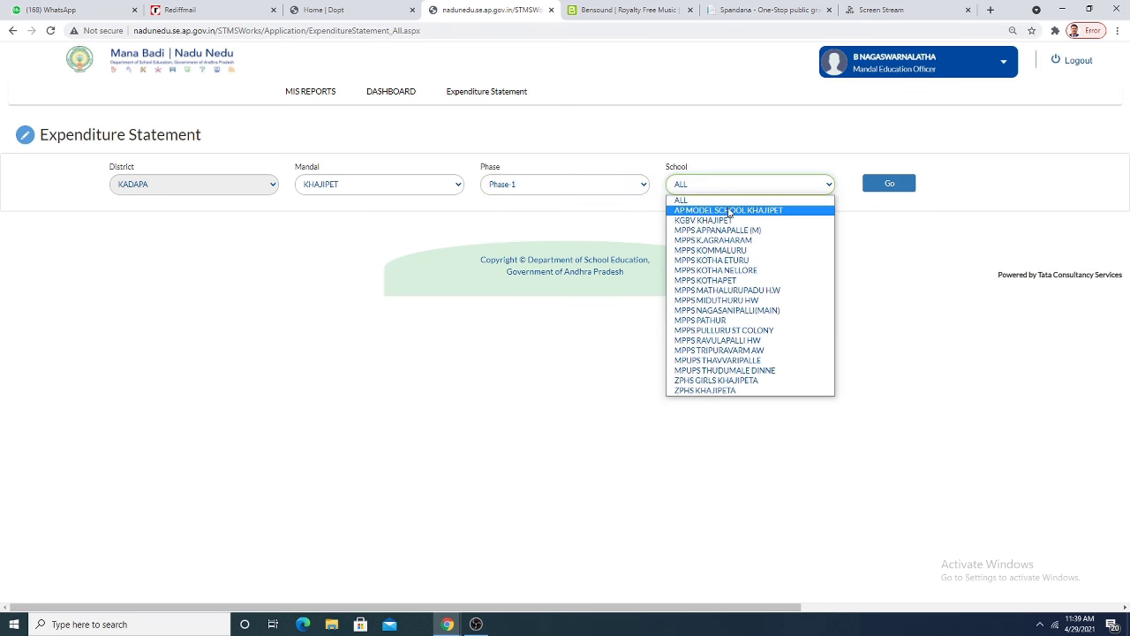
pyautogui.click(730, 212)
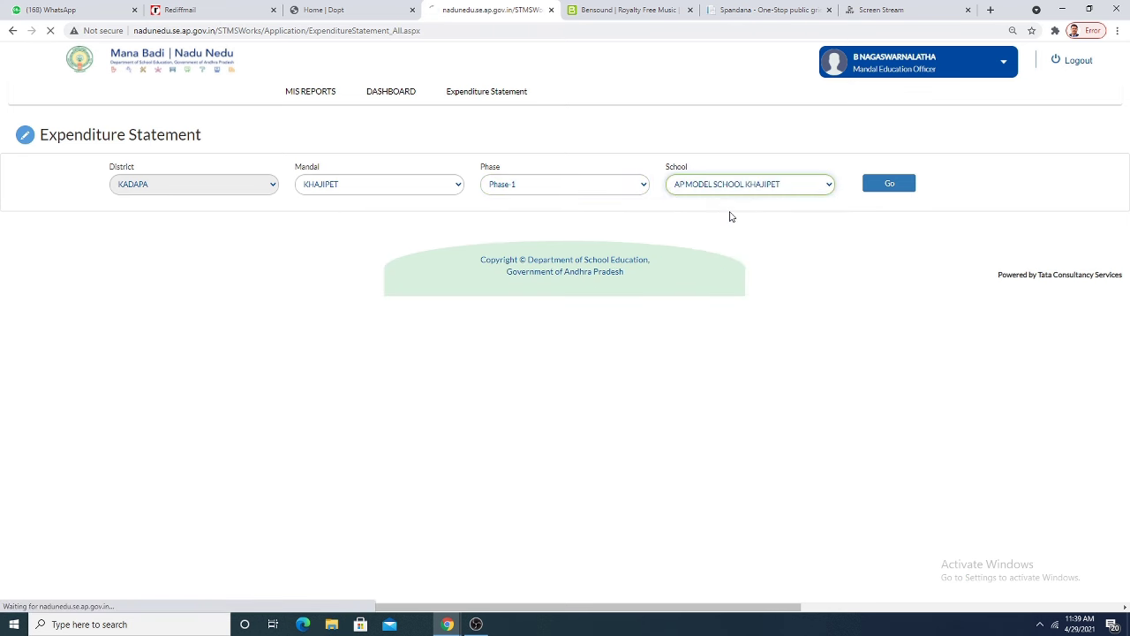
pyautogui.click(877, 187)
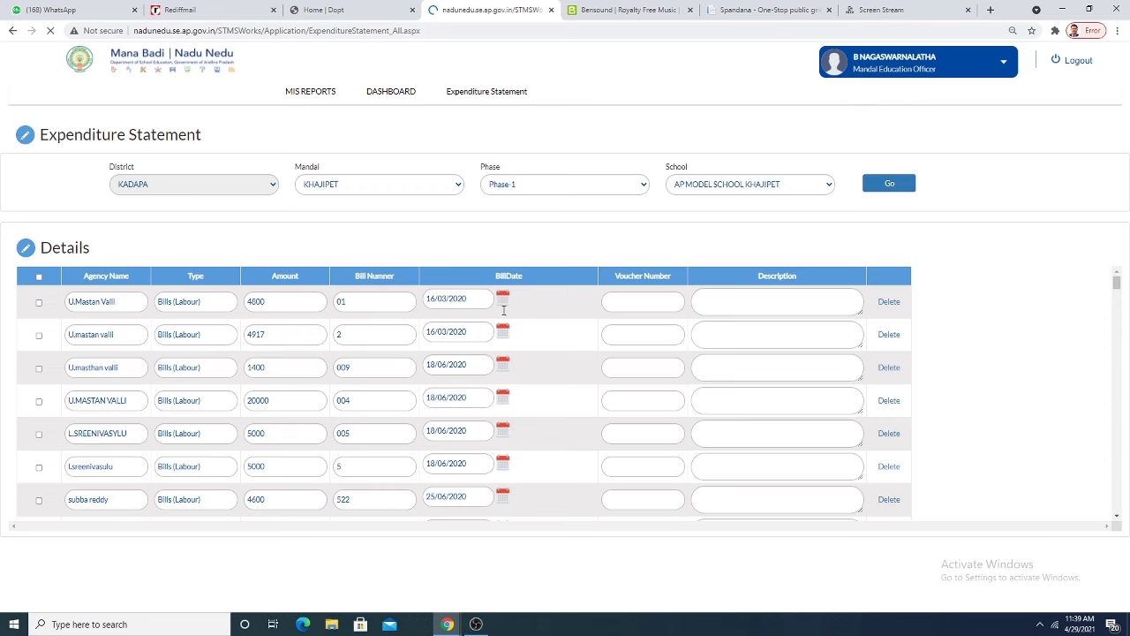
# Add a new blank row at the end of the school's Details table.
pyautogui.scroll(-3, 415, 345)
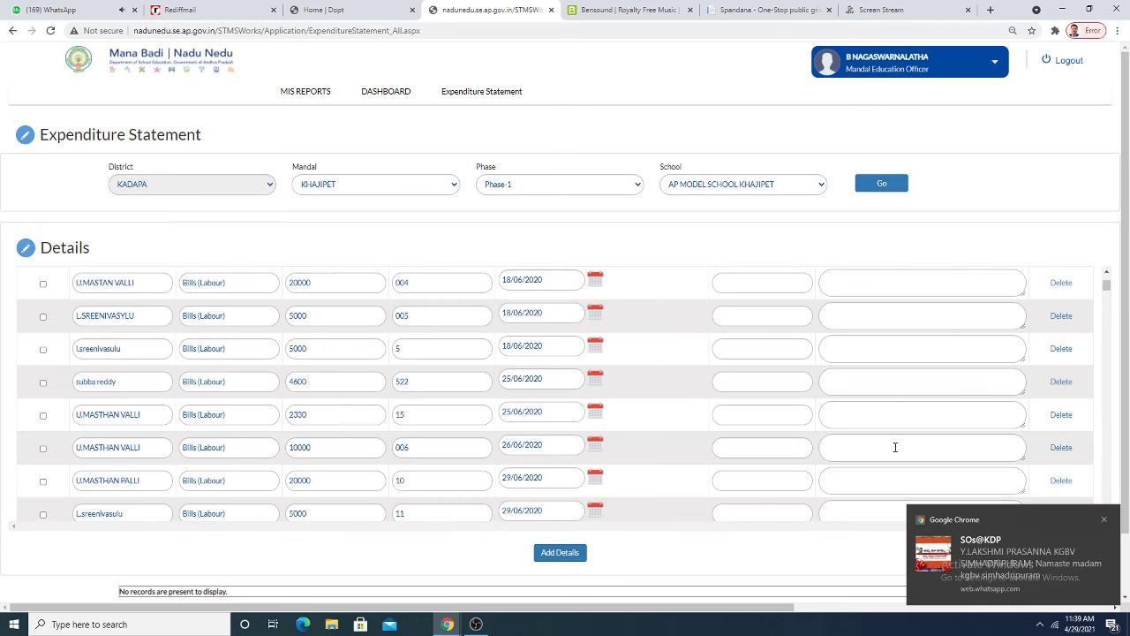
pyautogui.scroll(-15, 662, 415)
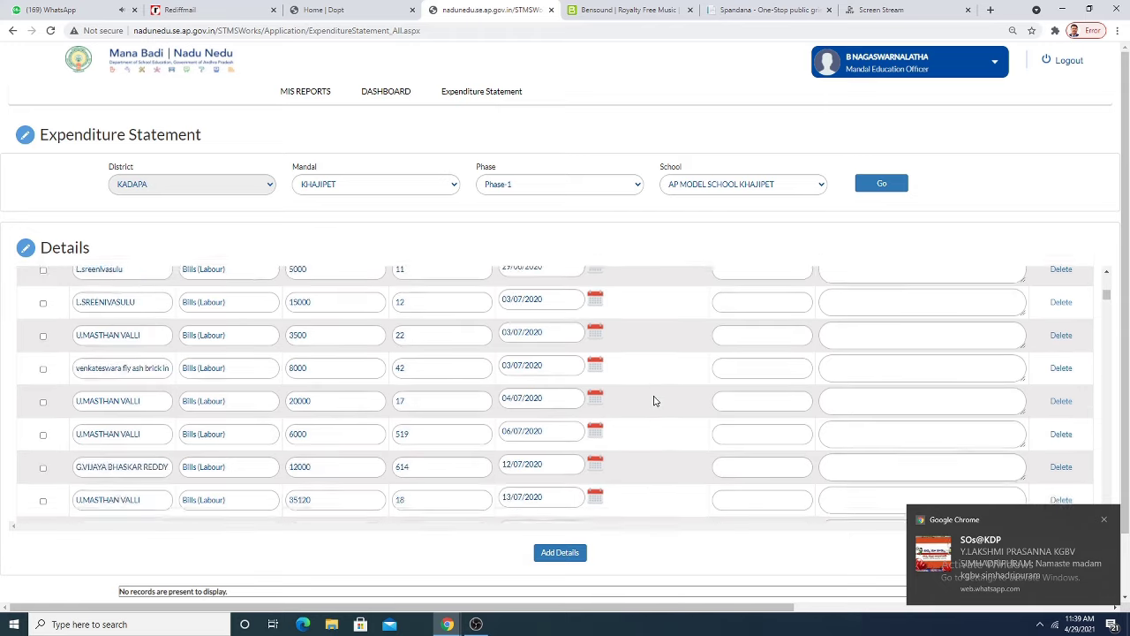
pyautogui.scroll(-15, 569, 419)
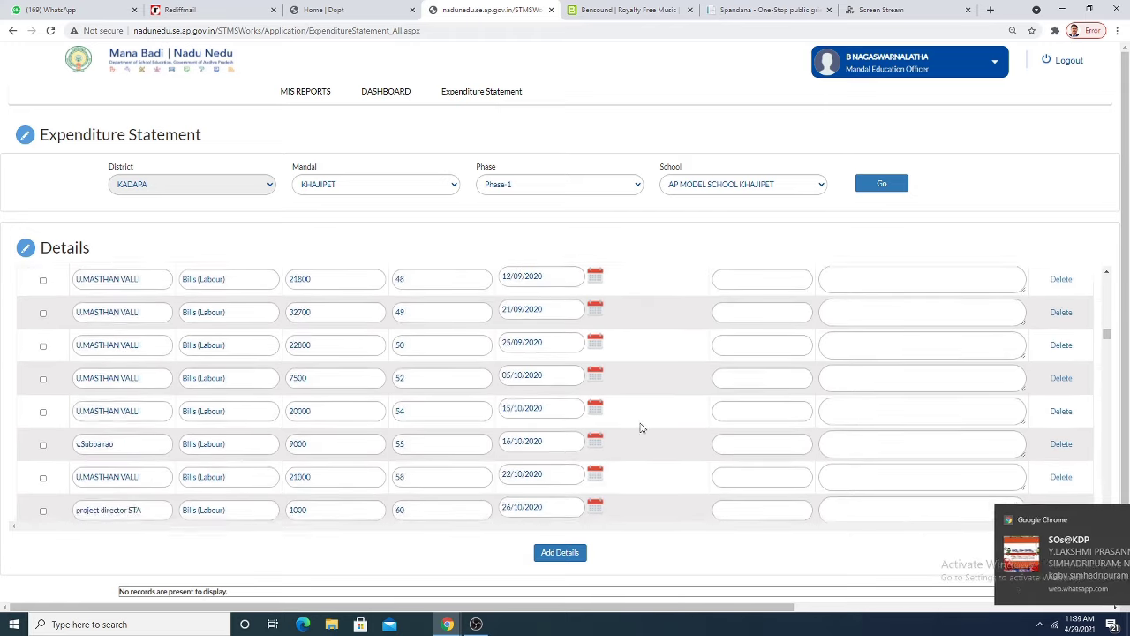
pyautogui.moveTo(1104, 348); pyautogui.dragTo(1123, 529)
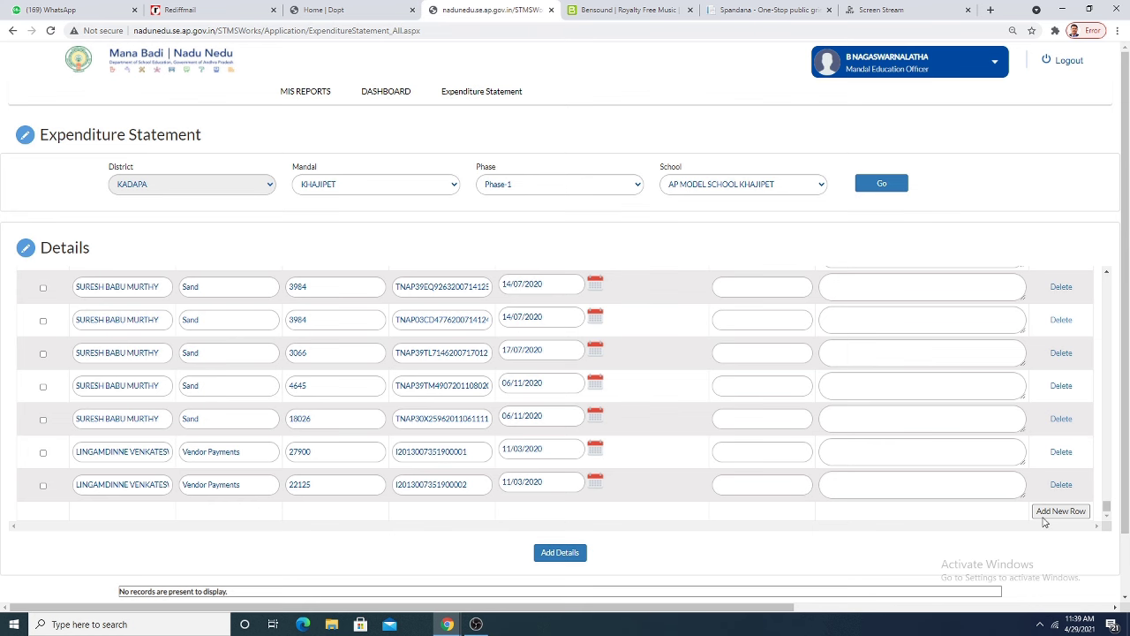
pyautogui.scroll(-1, 430, 507)
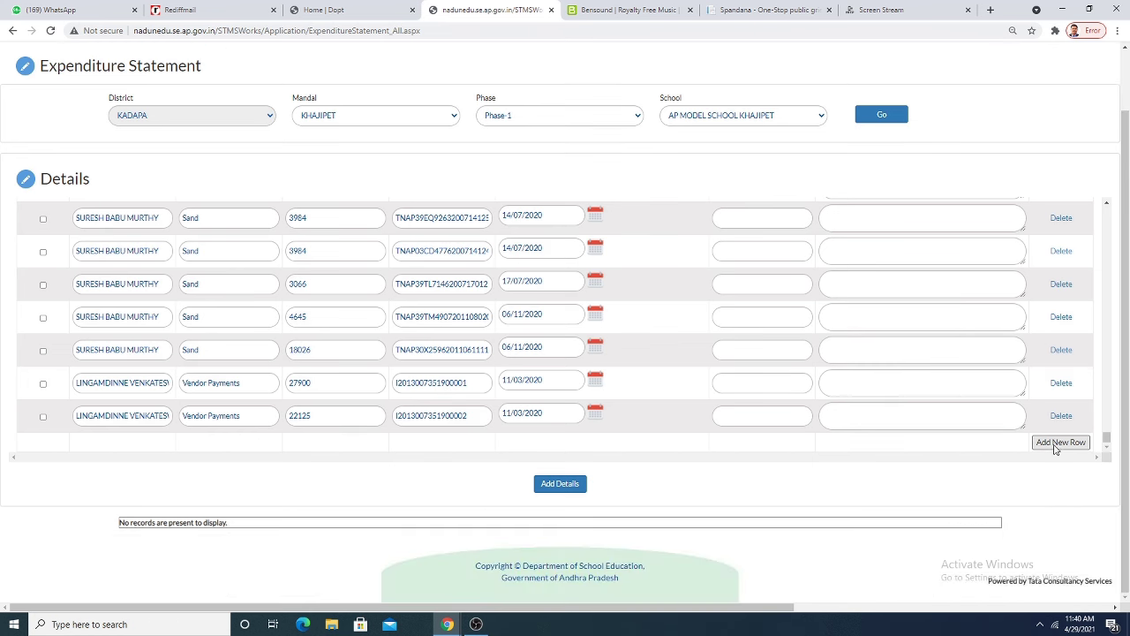
pyautogui.click(1053, 447)
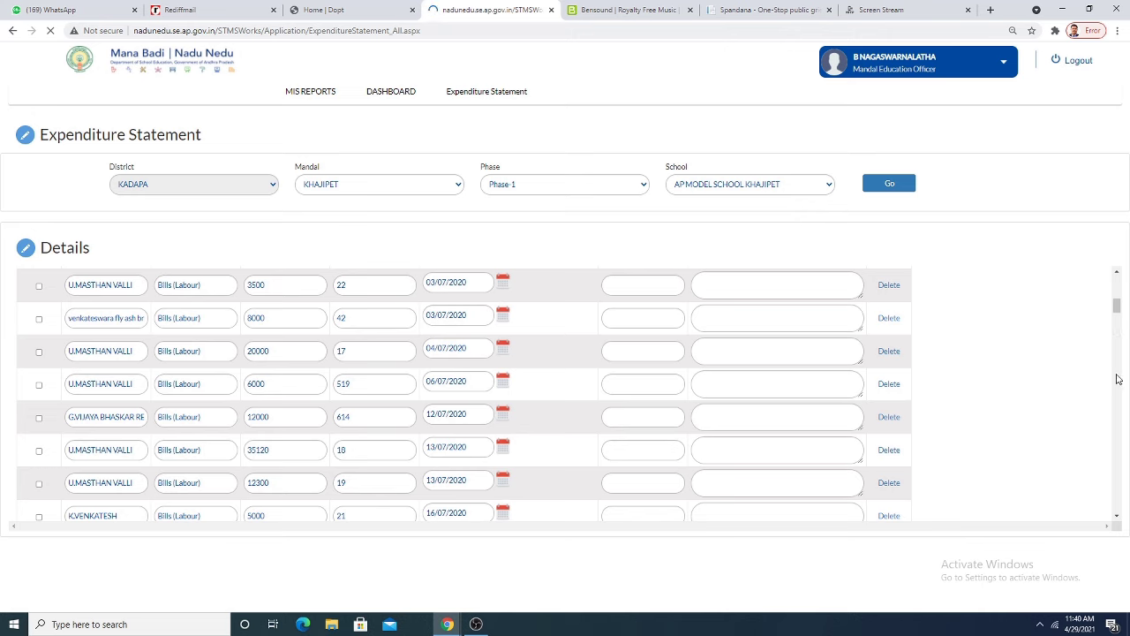
# Inspect the blank row's agency name, bill number and voucher number fields at the end of the Details table.
pyautogui.scroll(-10, 1117, 379)
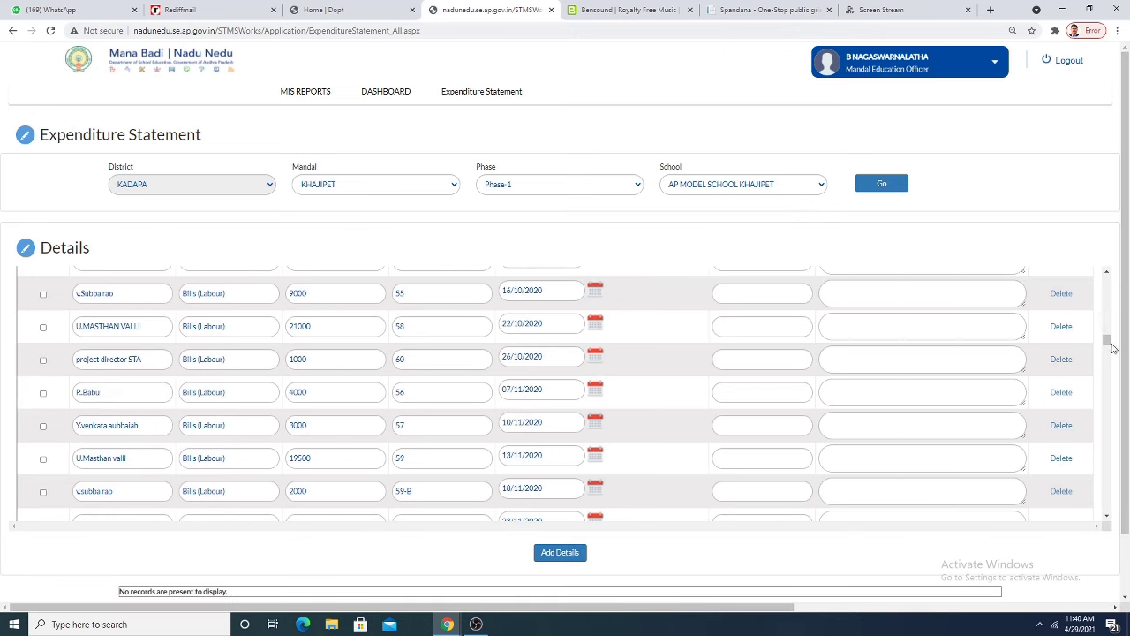
pyautogui.scroll(-10, 1113, 348)
pyautogui.scroll(-1, 556, 493)
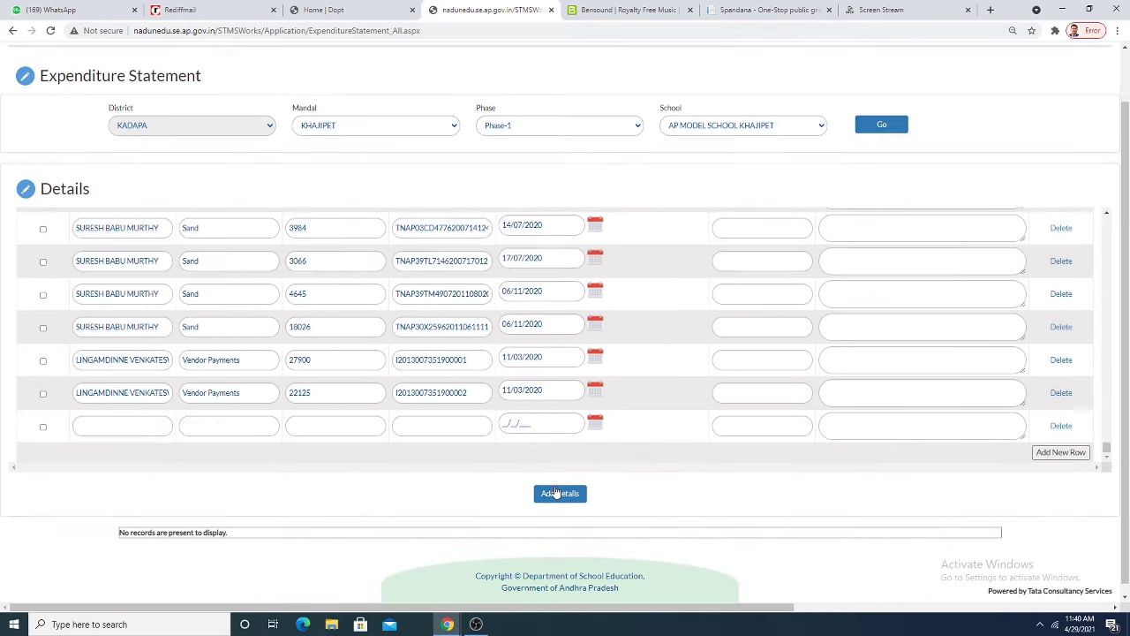
pyautogui.click(98, 425)
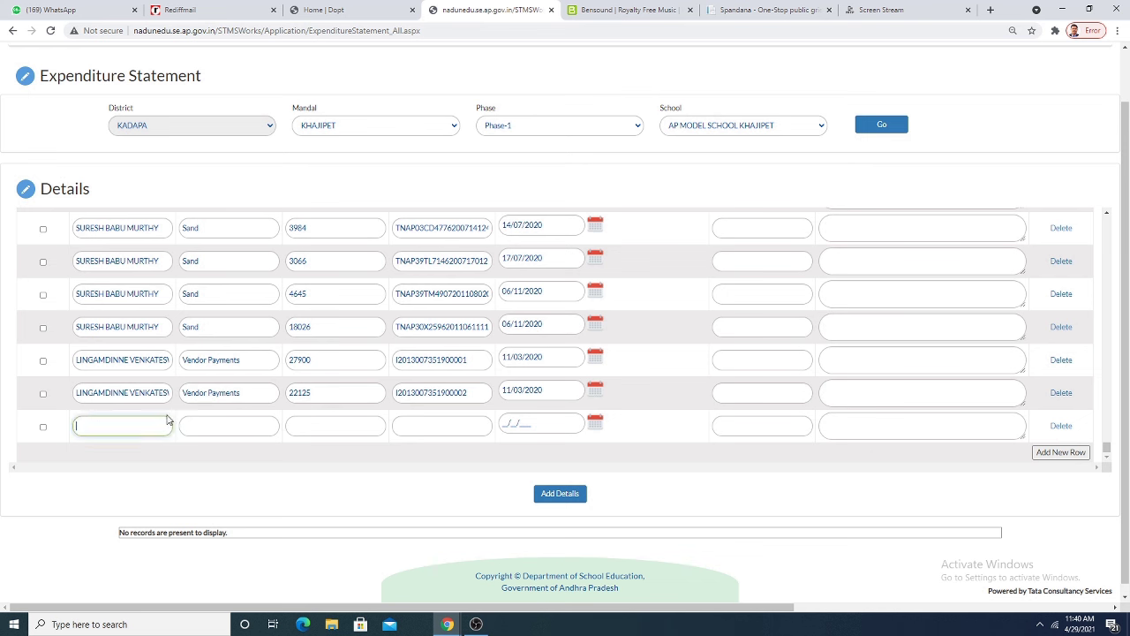
pyautogui.click(486, 427)
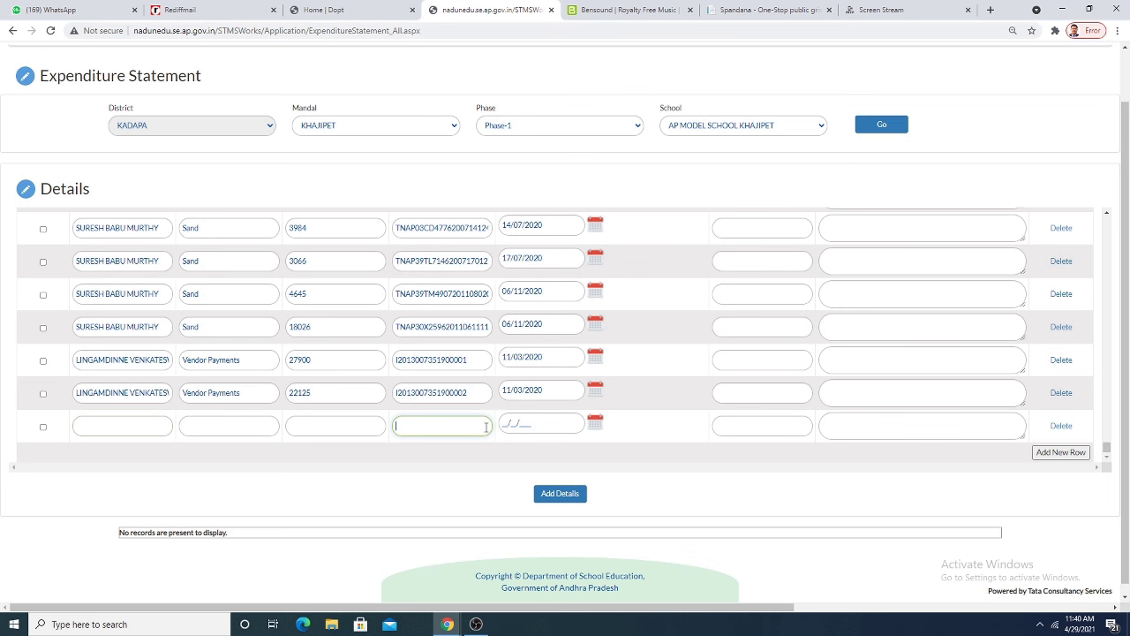
pyautogui.click(744, 424)
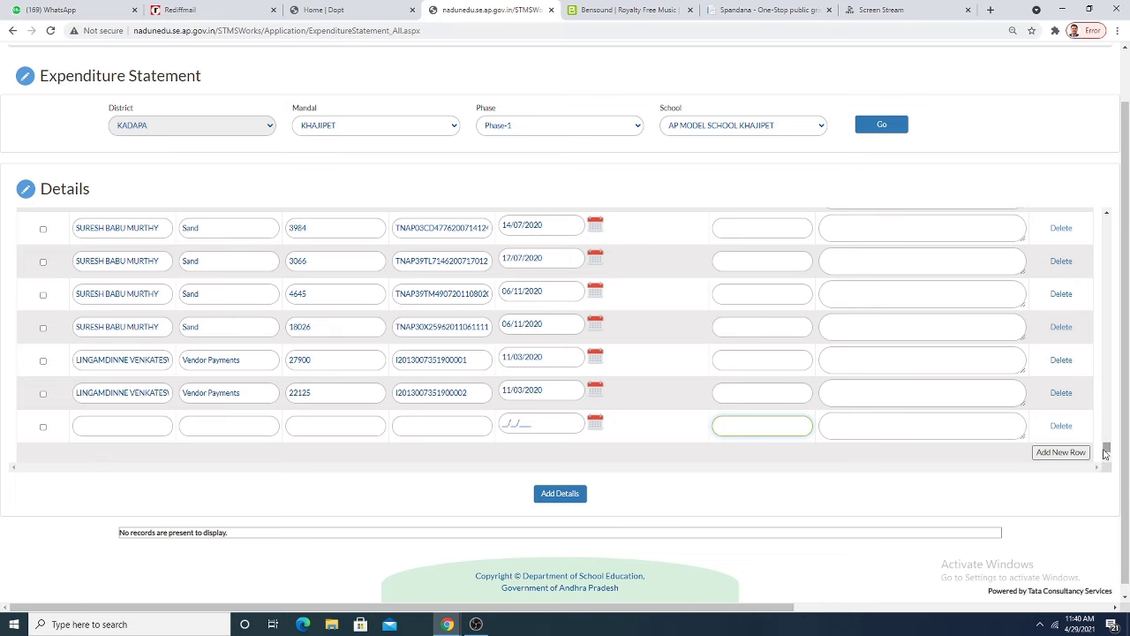
# Select the first labour bill in the Details table, the one with amount 4800.
pyautogui.moveTo(1107, 448); pyautogui.dragTo(1127, 171)
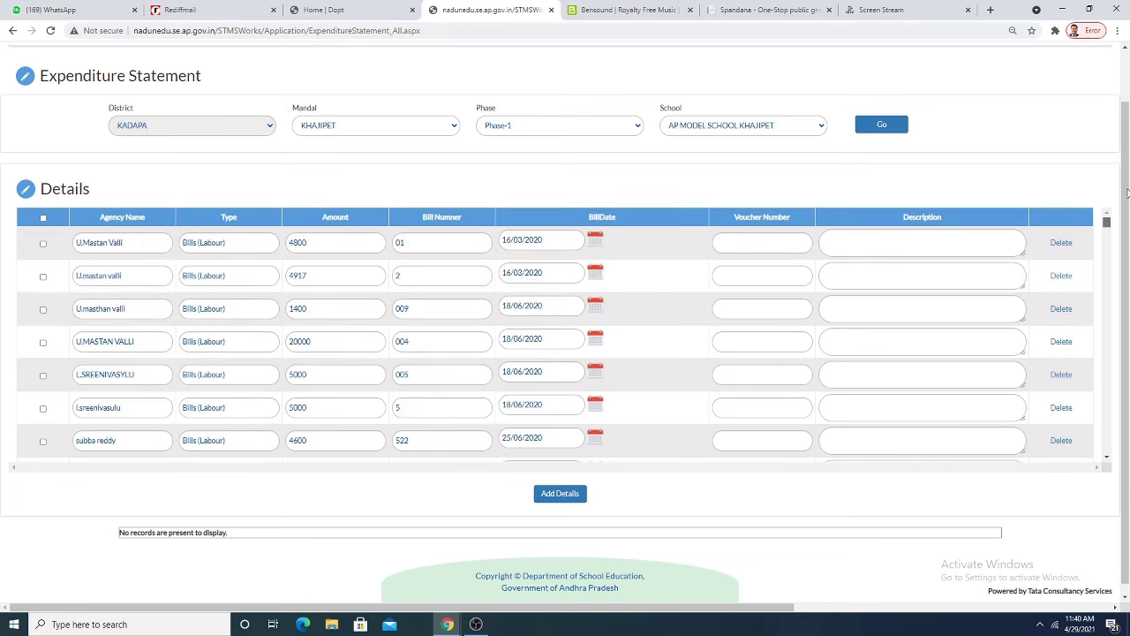
pyautogui.scroll(1, 210, 355)
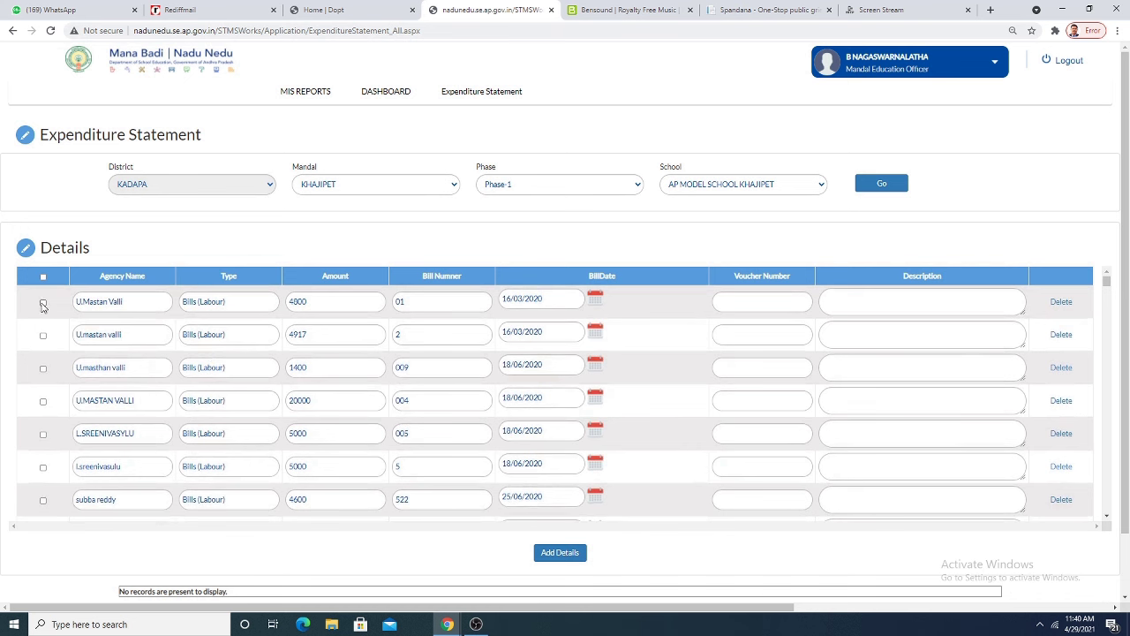
pyautogui.moveTo(325, 304); pyautogui.dragTo(277, 304)
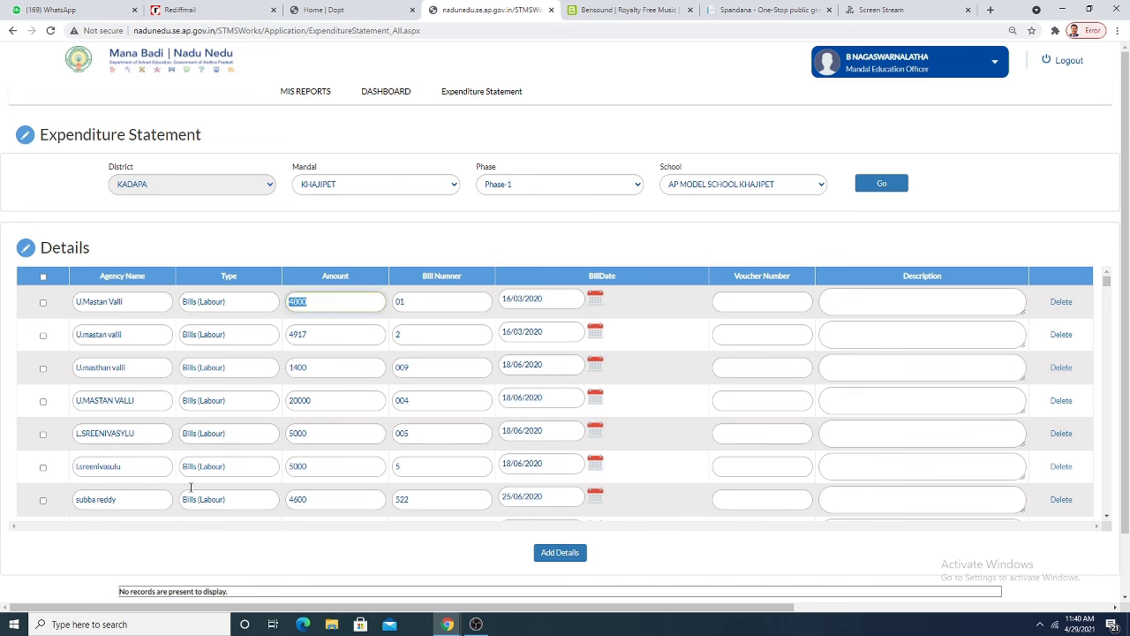
pyautogui.click(44, 303)
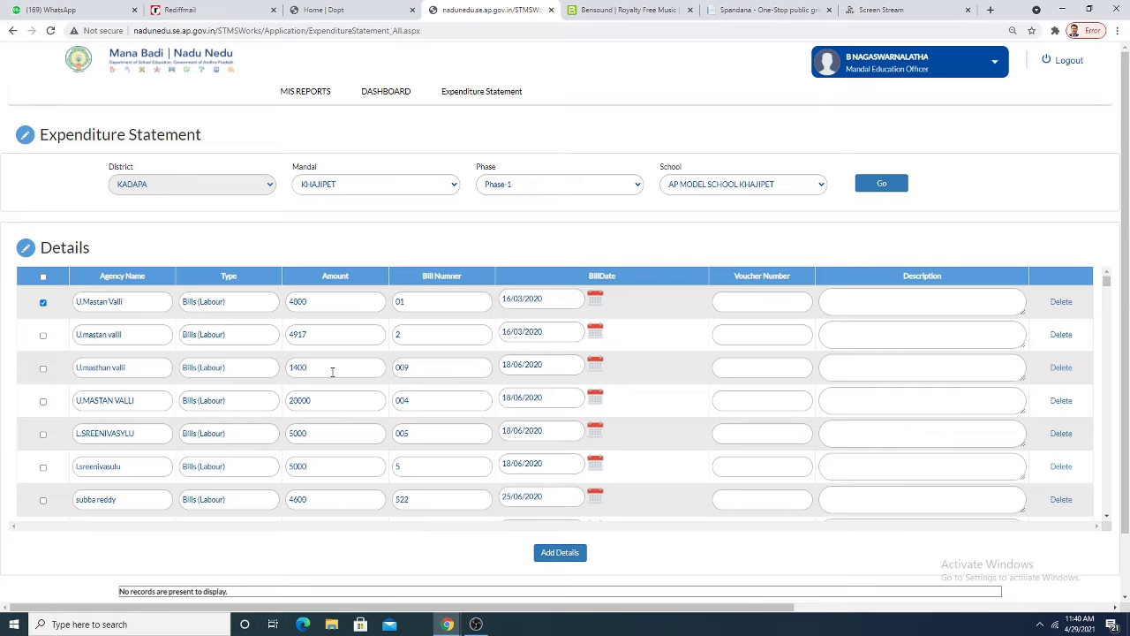
# Try to add the selected bill's details without a description or voucher number.
pyautogui.scroll(-20, 372, 388)
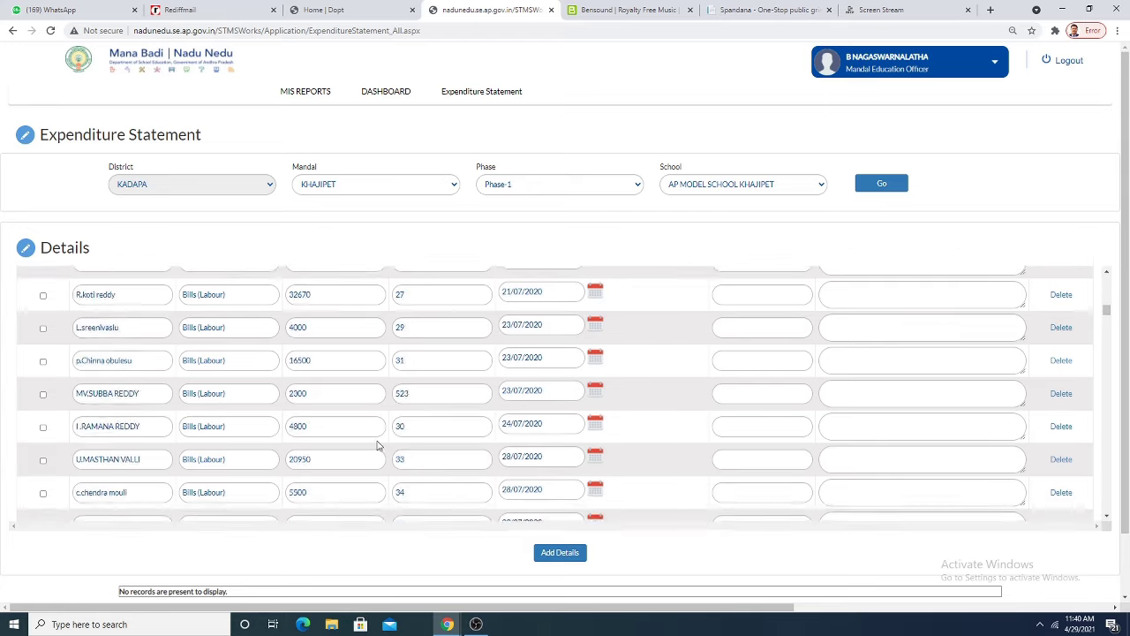
pyautogui.scroll(-20, 541, 465)
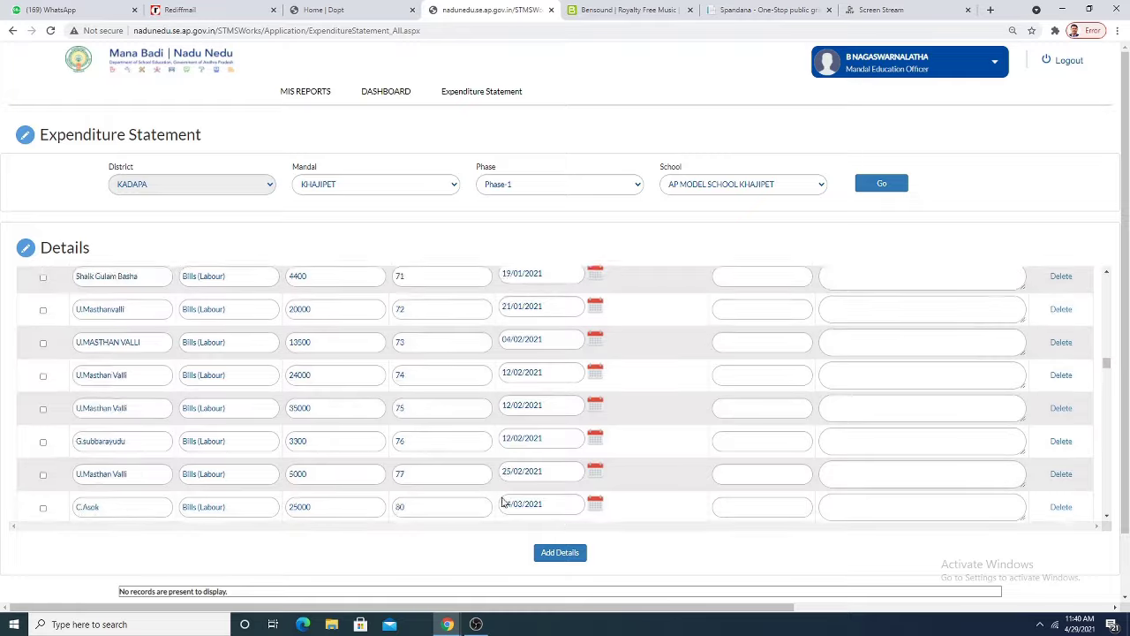
pyautogui.scroll(-5, 658, 504)
pyautogui.click(564, 554)
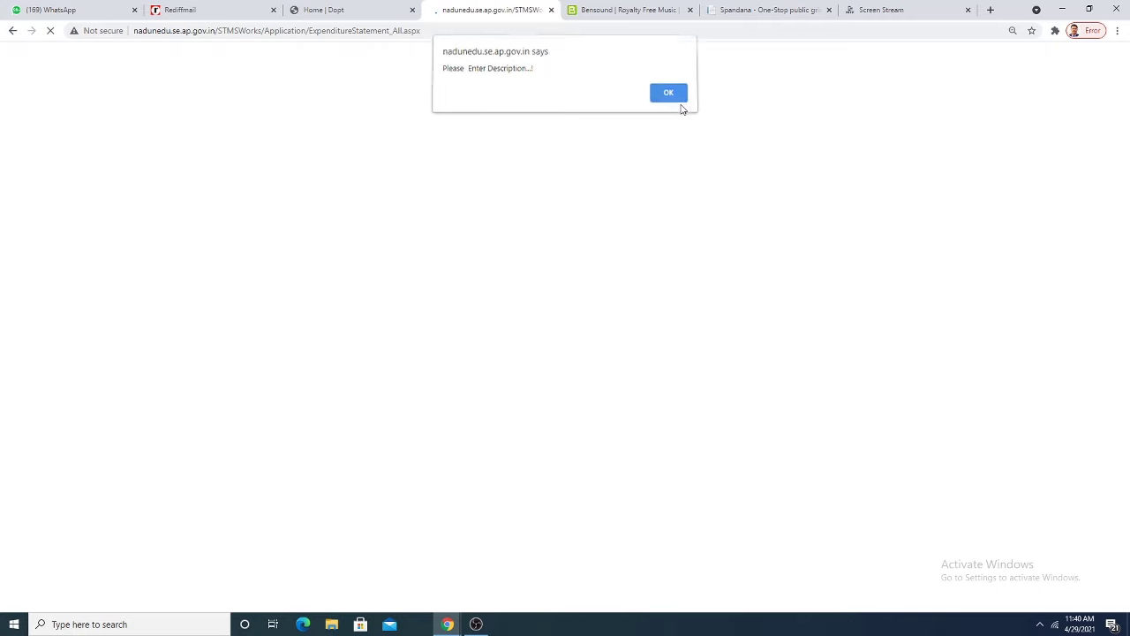
pyautogui.click(676, 103)
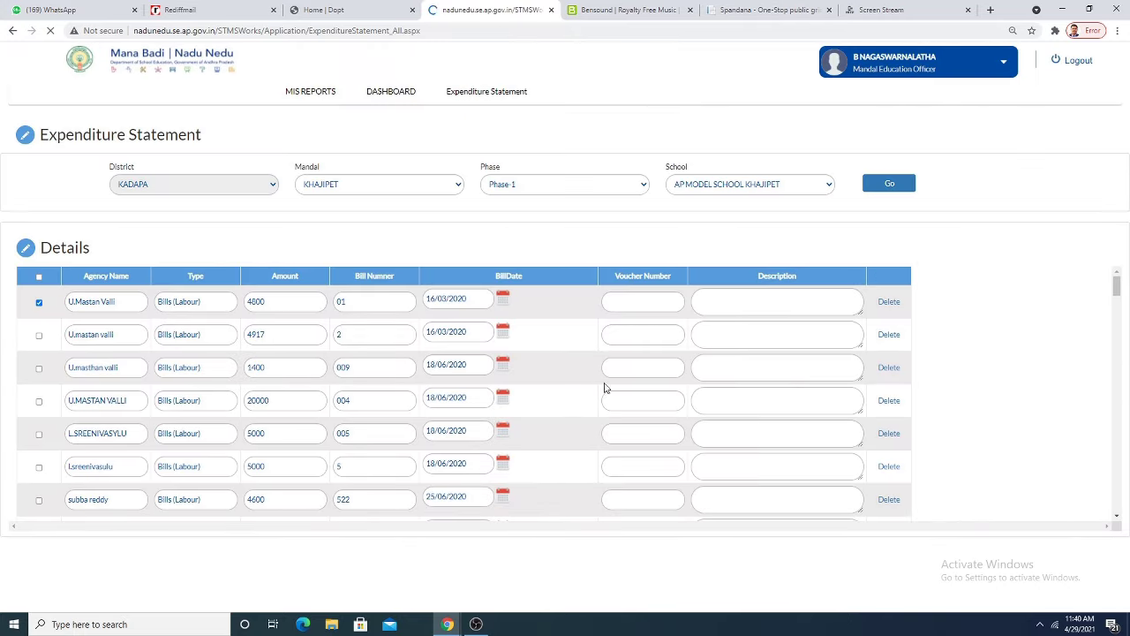
# Give the selected bill the description "Labour bill" and voucher number 1, and add its details to the statement.
pyautogui.click(717, 304)
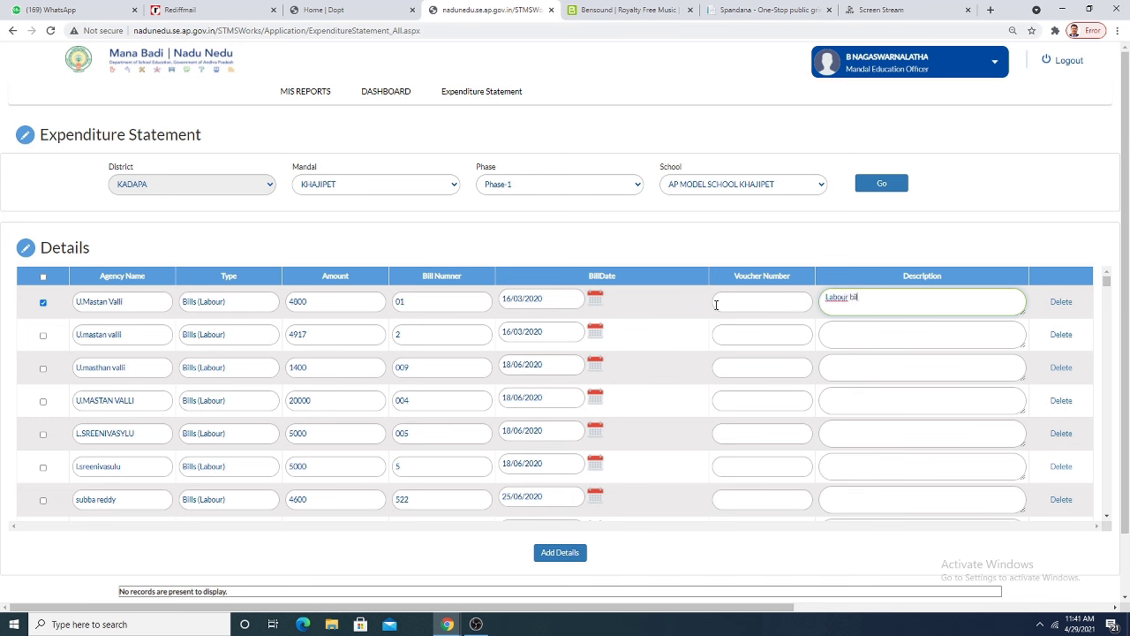
pyautogui.click(729, 304)
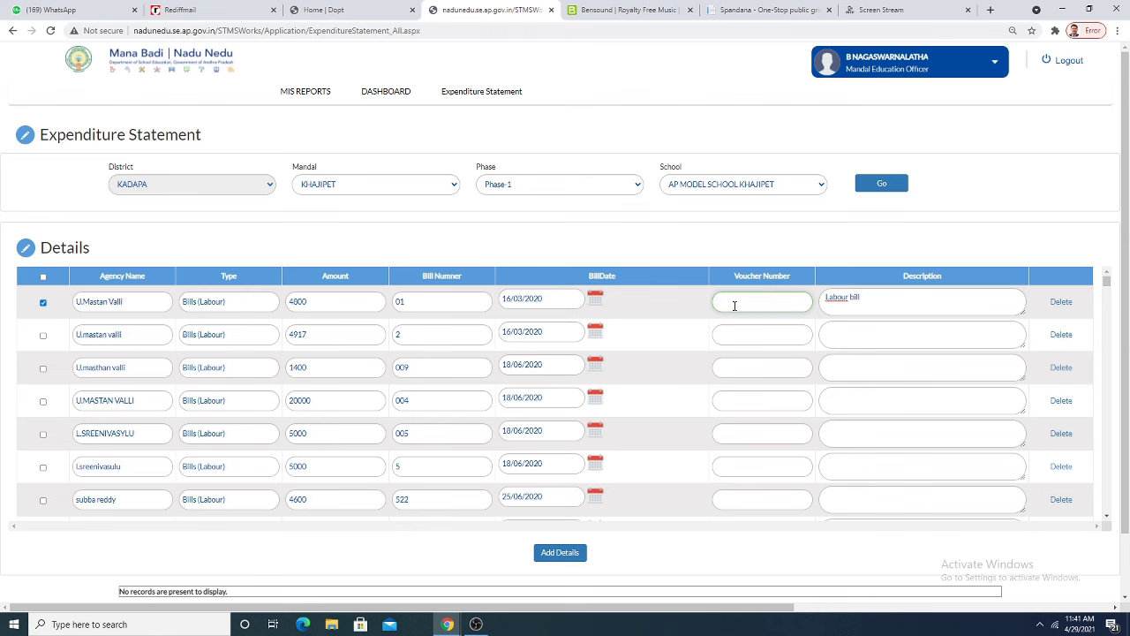
pyautogui.scroll(-1, 590, 521)
pyautogui.click(557, 552)
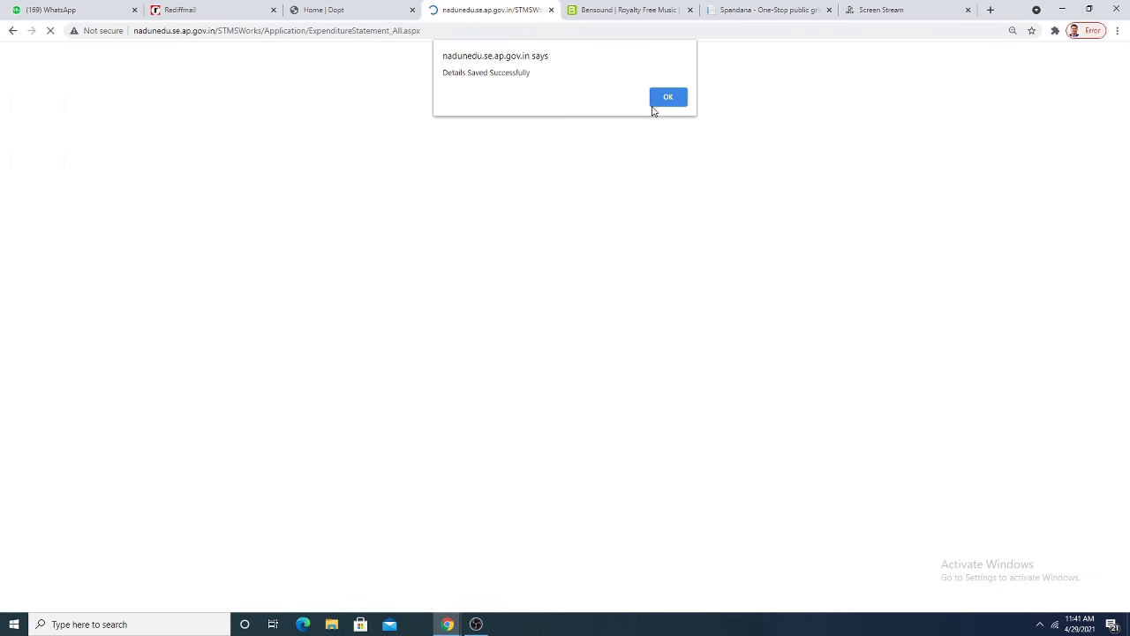
pyautogui.click(667, 97)
# Check the saved labour bill entry in the statement table and the remaining bills in the Details table.
pyautogui.scroll(-8, 404, 406)
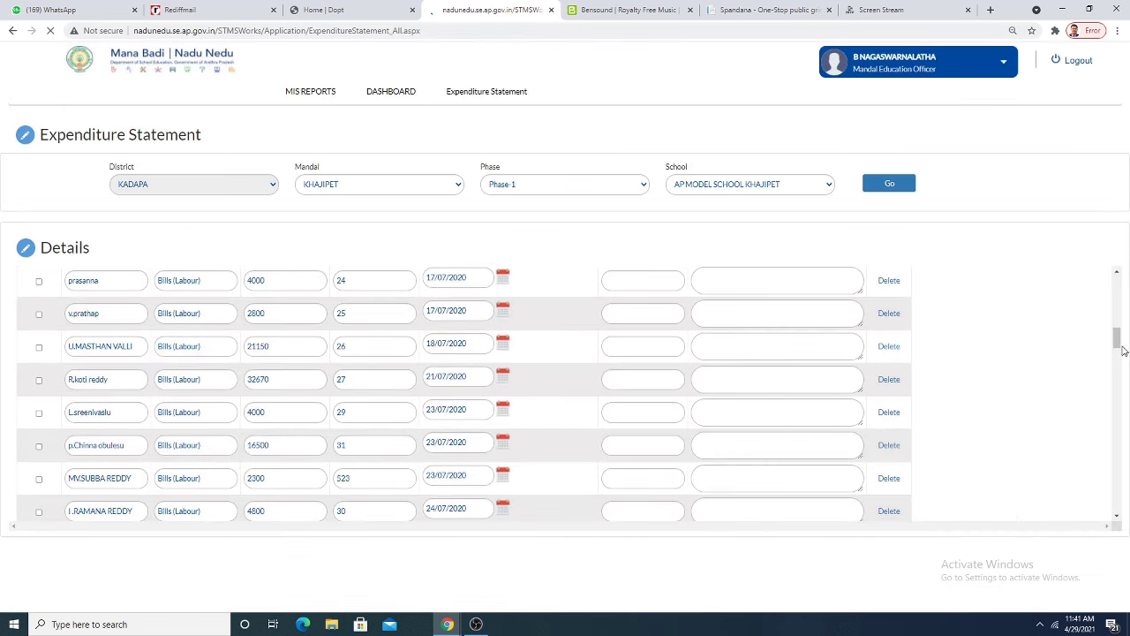
pyautogui.scroll(-10, 1118, 335)
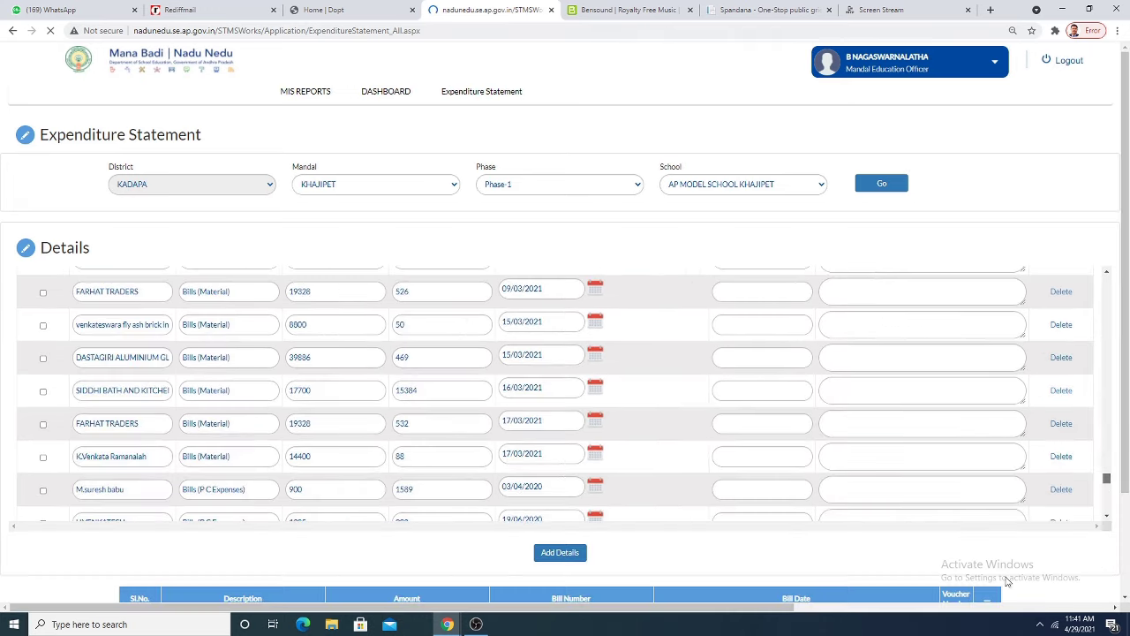
pyautogui.scroll(-10, 636, 461)
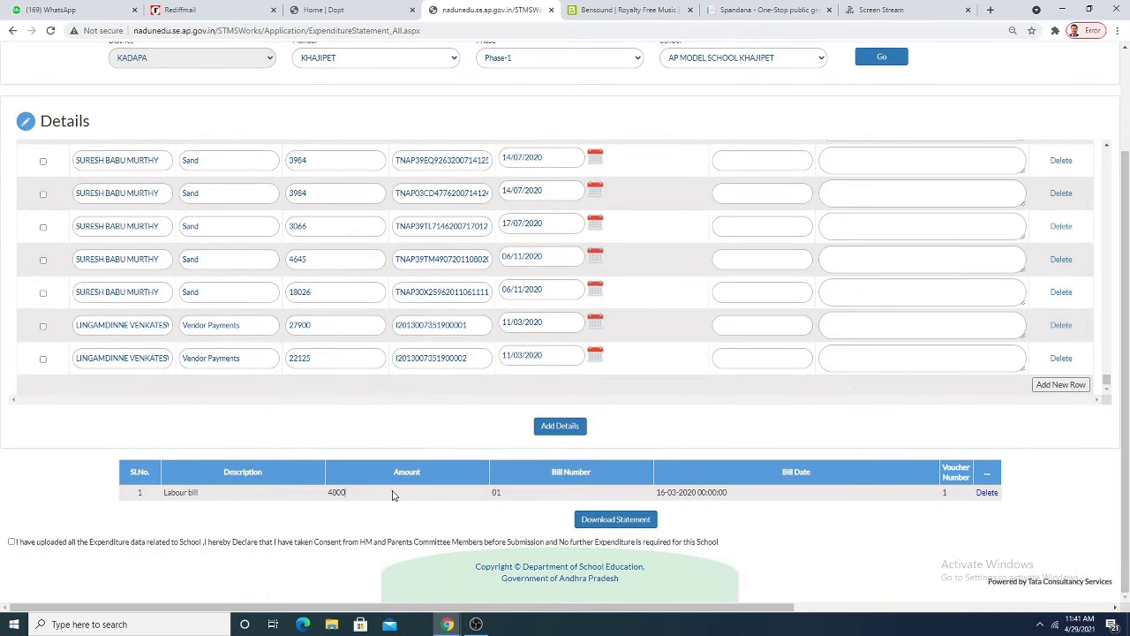
pyautogui.moveTo(393, 494); pyautogui.dragTo(311, 502)
pyautogui.moveTo(1107, 381); pyautogui.dragTo(1108, 150)
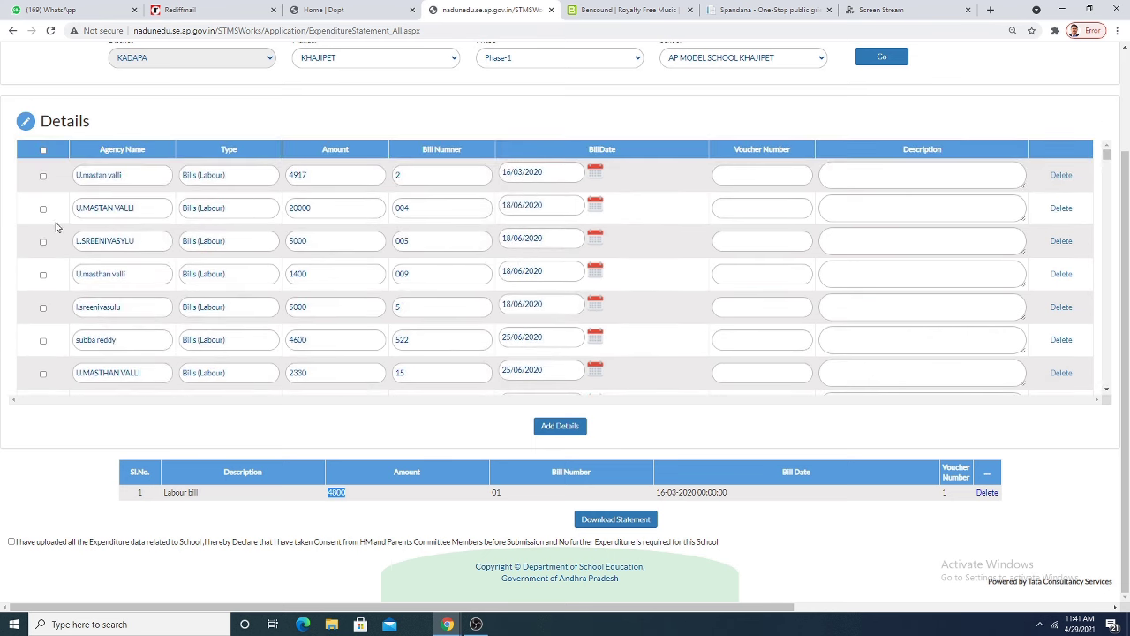
pyautogui.scroll(3, 62, 225)
pyautogui.scroll(-1, 88, 292)
pyautogui.scroll(1, 71, 325)
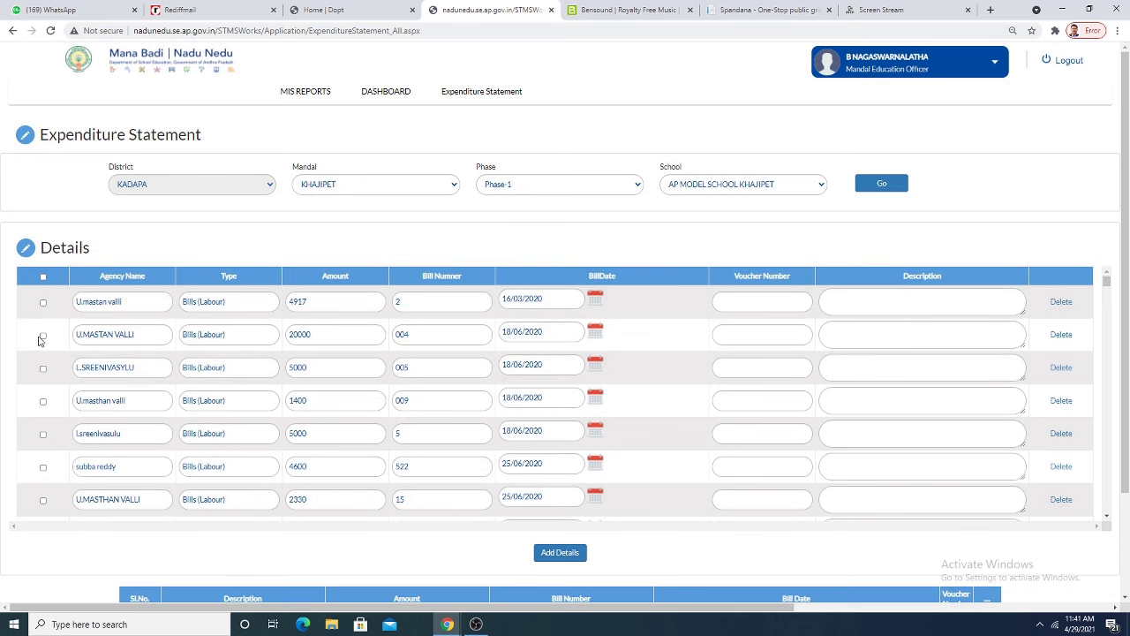
# Load the Phase-1 expenditure details for the school KGBV KHAJIPET.
pyautogui.scroll(-3, 870, 471)
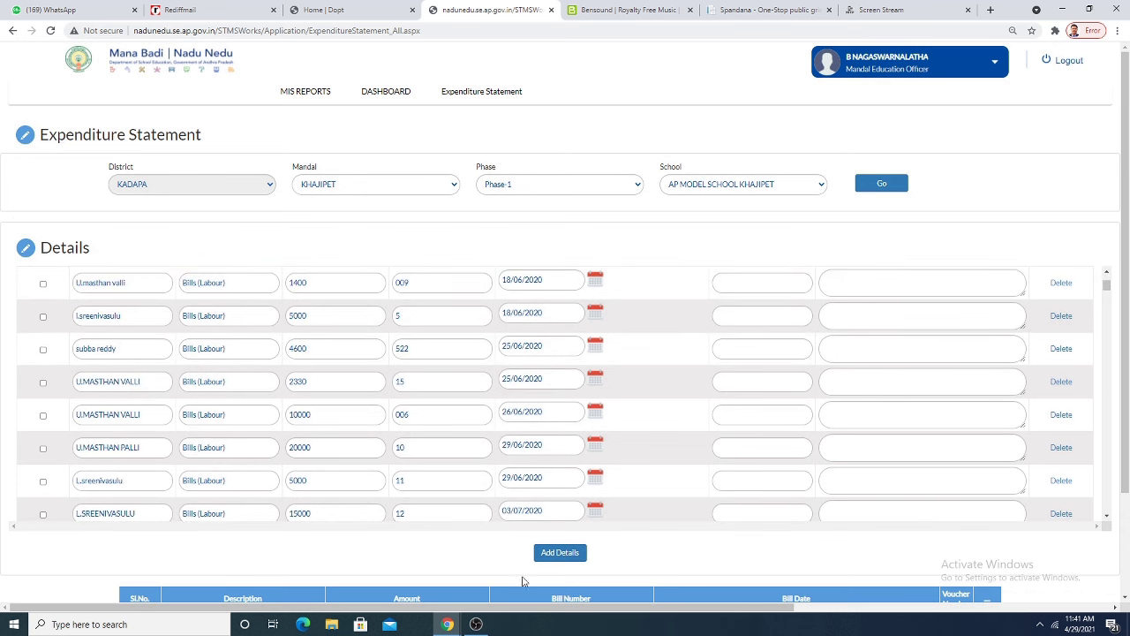
pyautogui.click(565, 555)
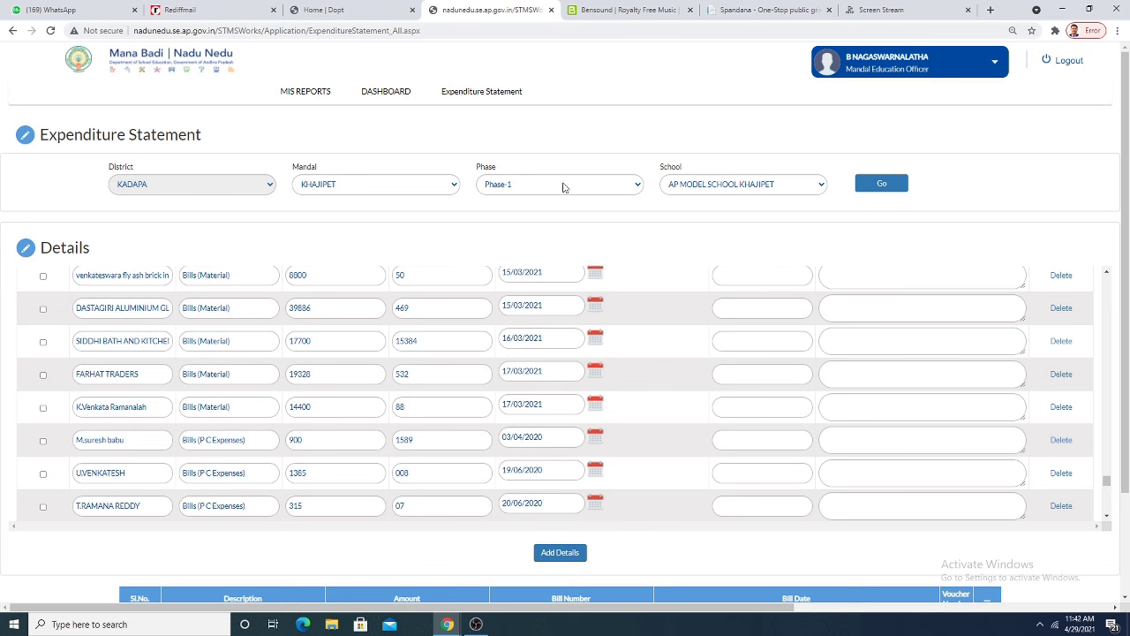
pyautogui.click(534, 188)
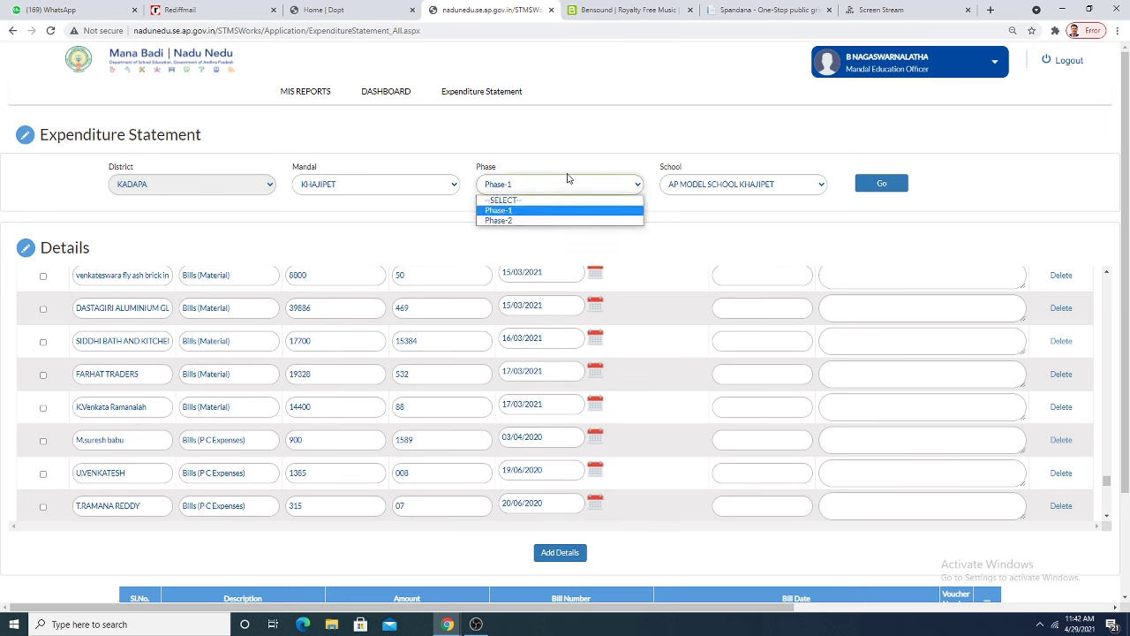
pyautogui.click(568, 178)
pyautogui.click(714, 186)
pyautogui.click(715, 221)
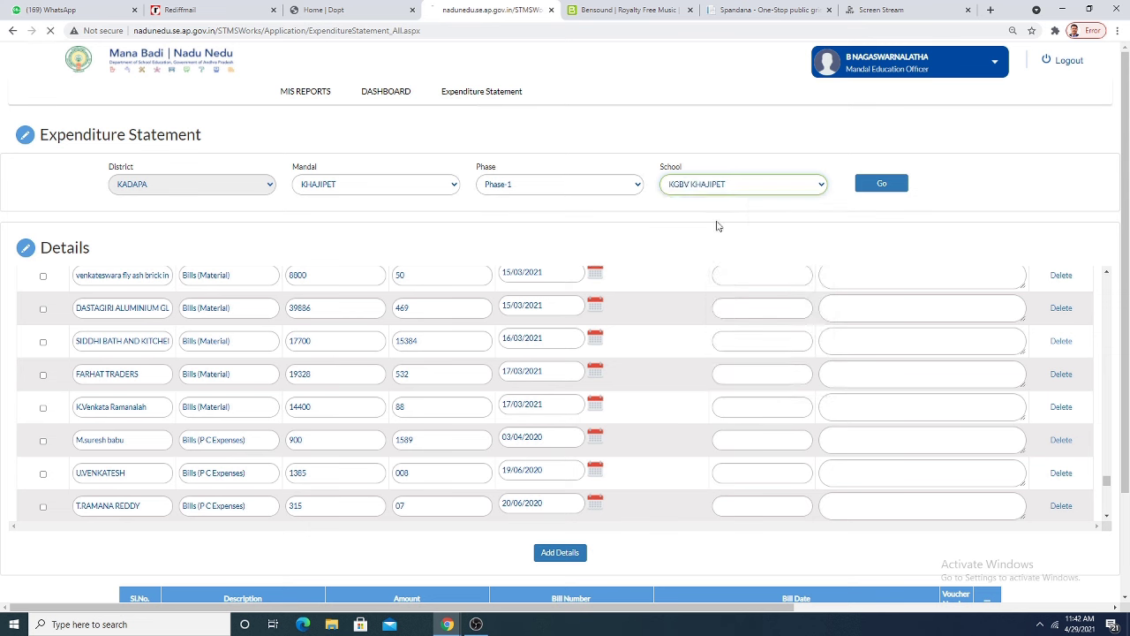
pyautogui.click(879, 191)
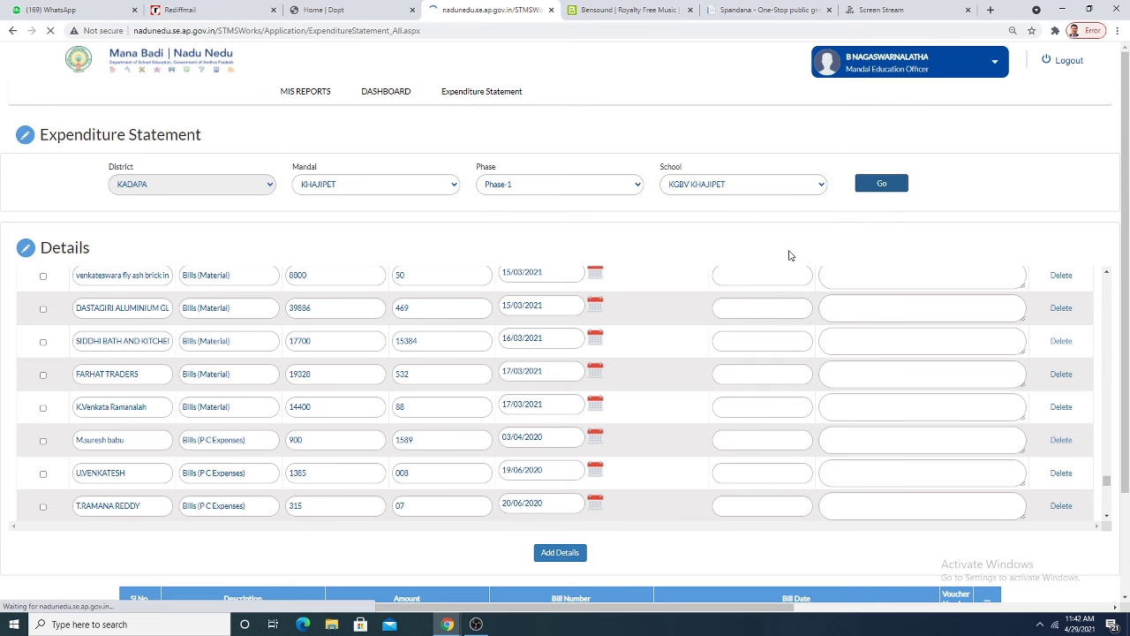
# Review the KGBV KHAJIPET bills through the end of the statement table and download the expenditure statement.
pyautogui.scroll(-15, 315, 334)
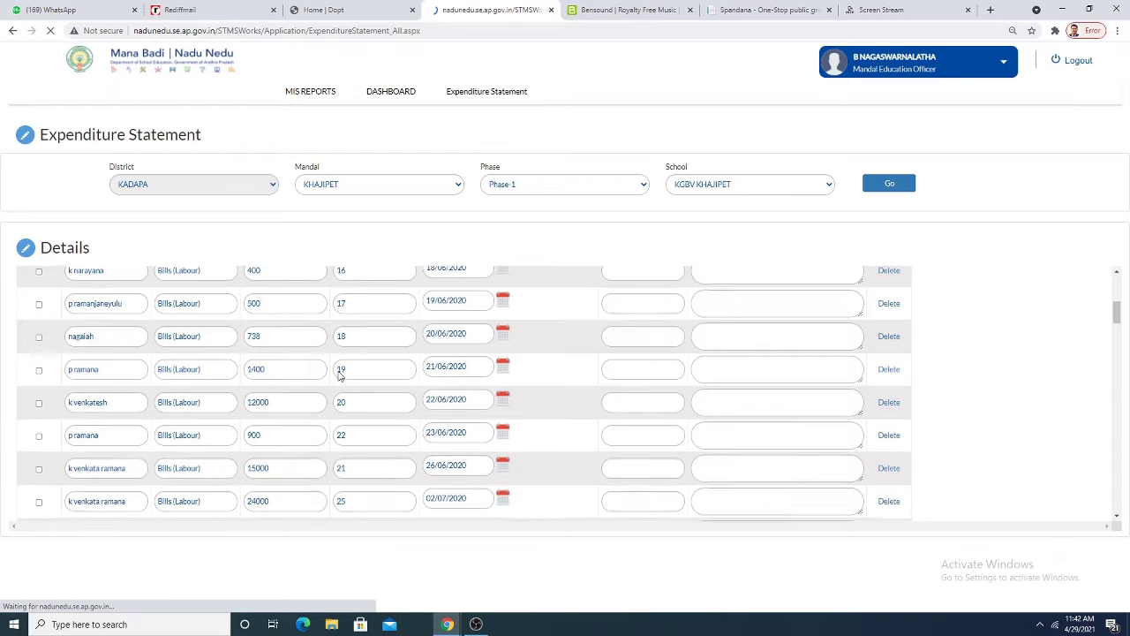
pyautogui.scroll(-10, 1108, 365)
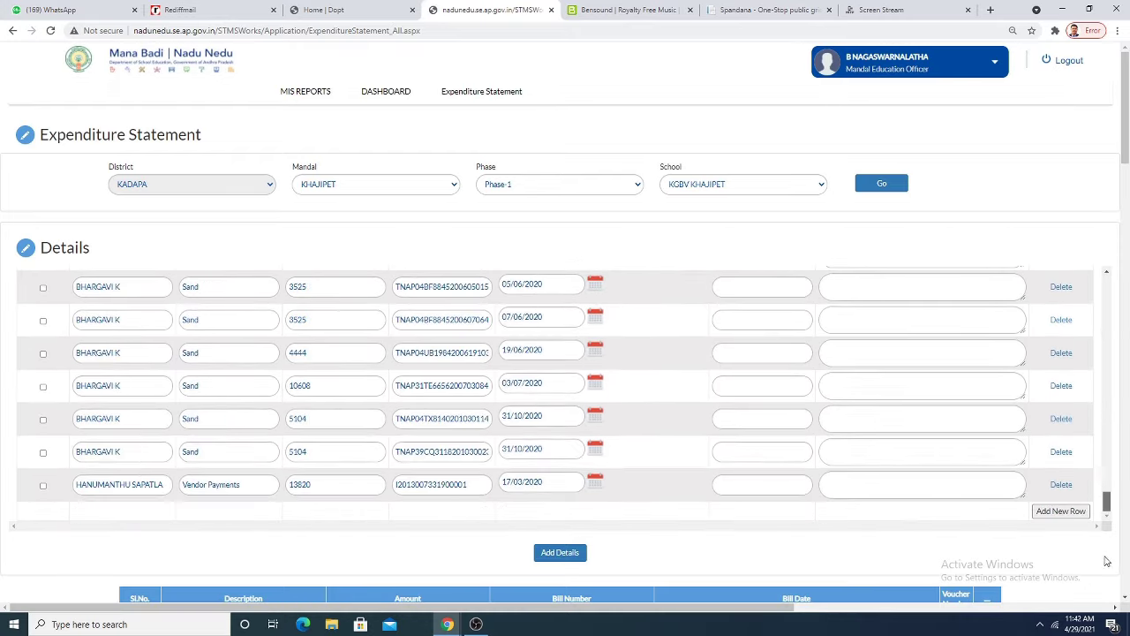
pyautogui.scroll(-10, 798, 496)
pyautogui.scroll(-17, 798, 496)
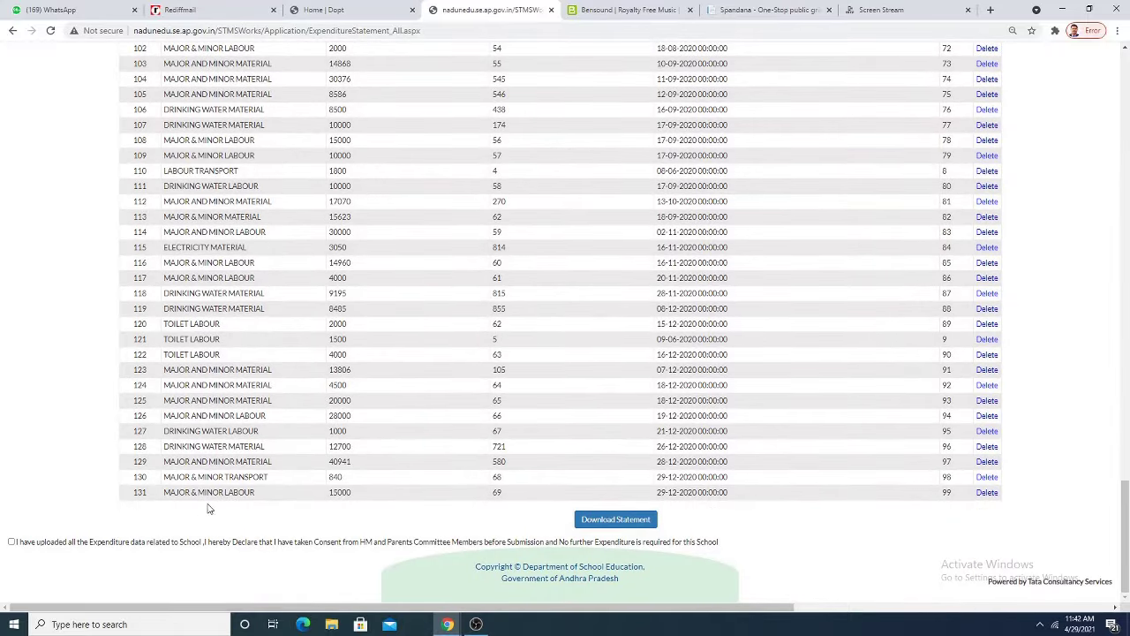
pyautogui.scroll(6, 828, 454)
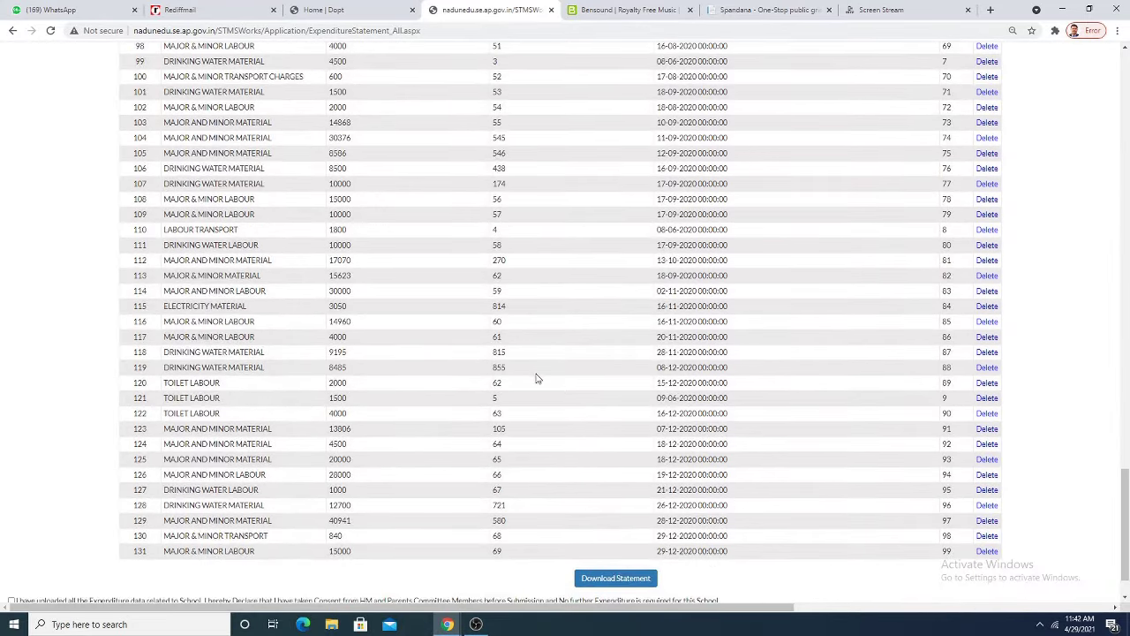
pyautogui.scroll(-6, 534, 357)
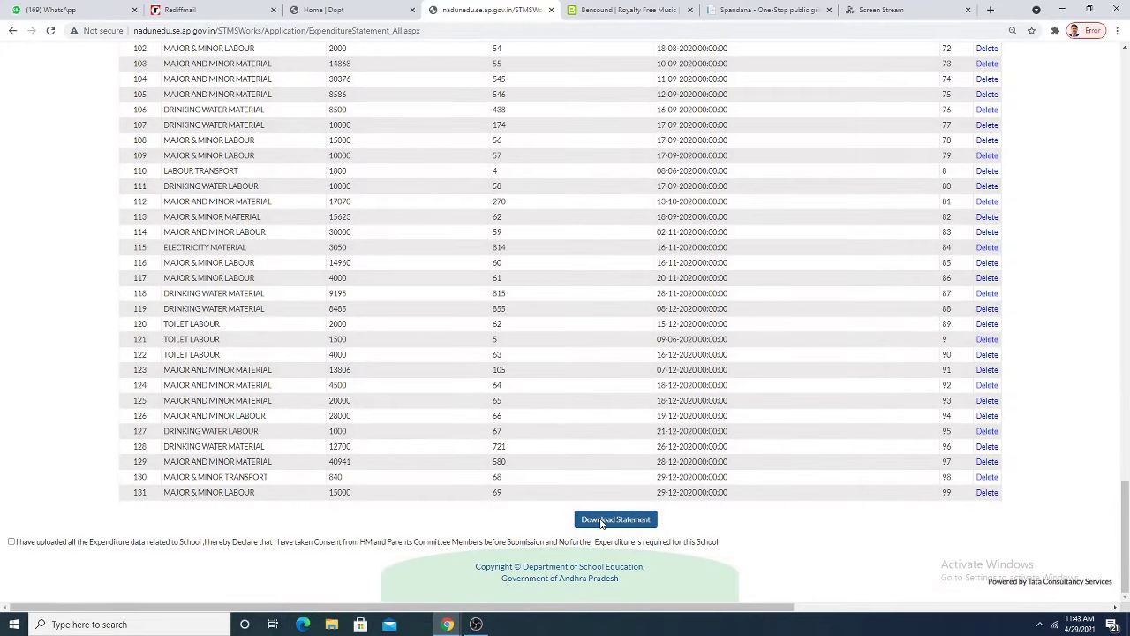
pyautogui.click(600, 521)
pyautogui.scroll(-5, 416, 469)
pyautogui.scroll(-10, 400, 497)
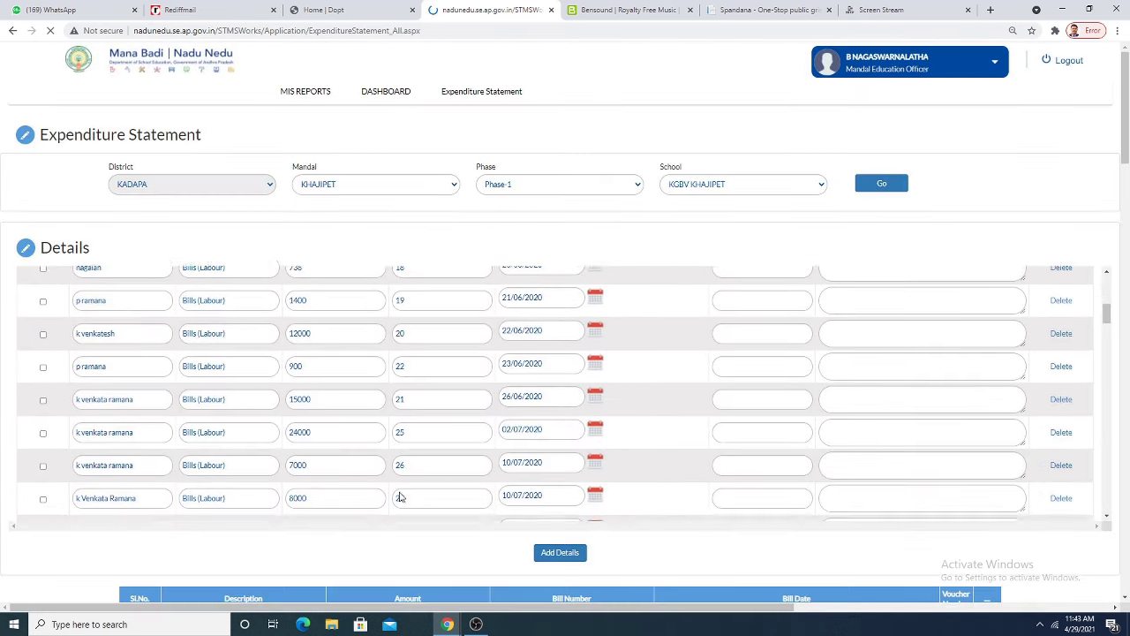
pyautogui.scroll(-1, 927, 533)
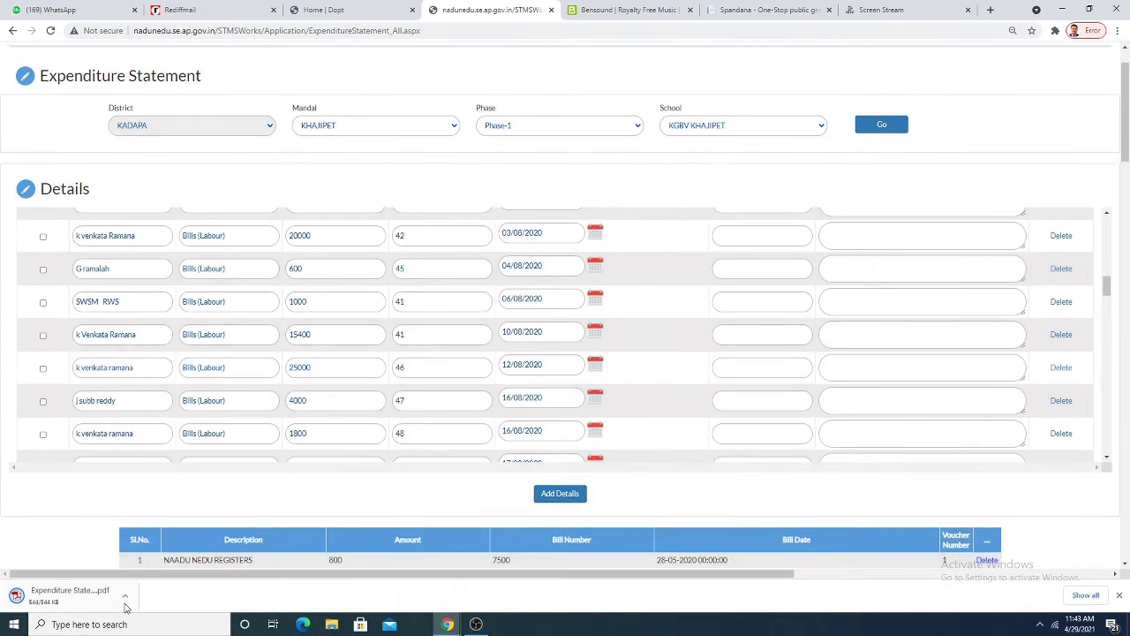
# Open the downloaded Expenditure Statement PDF and examine its bill list, TEO details, declaration and signature section on the last page.
pyautogui.click(125, 597)
pyautogui.click(146, 505)
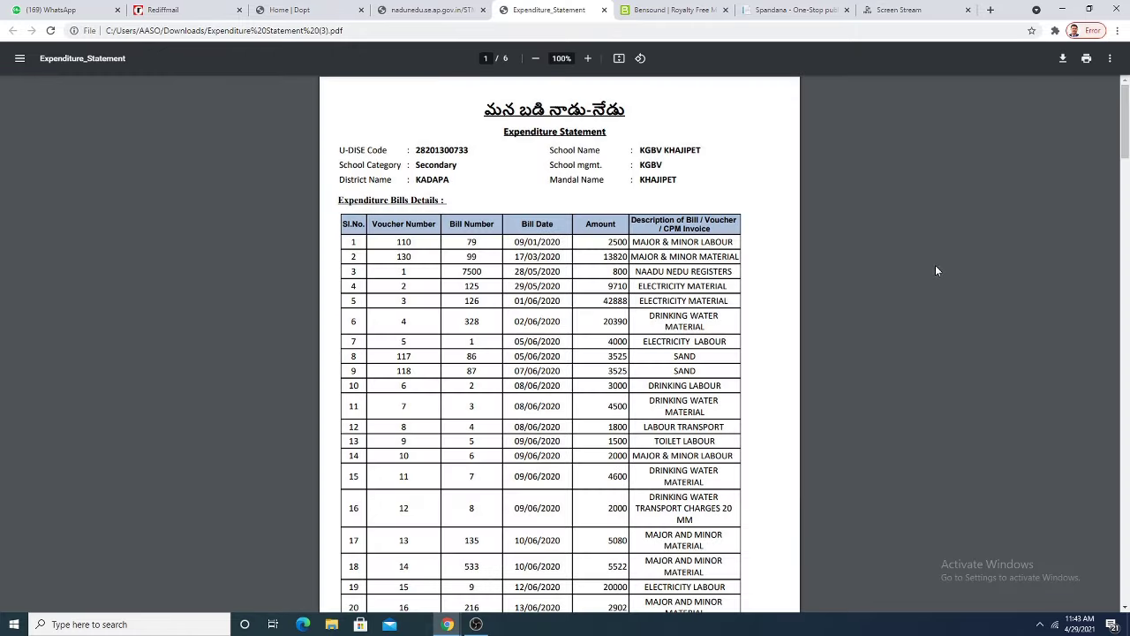
pyautogui.scroll(-1, 935, 265)
pyautogui.moveTo(1127, 110); pyautogui.dragTo(1127, 516)
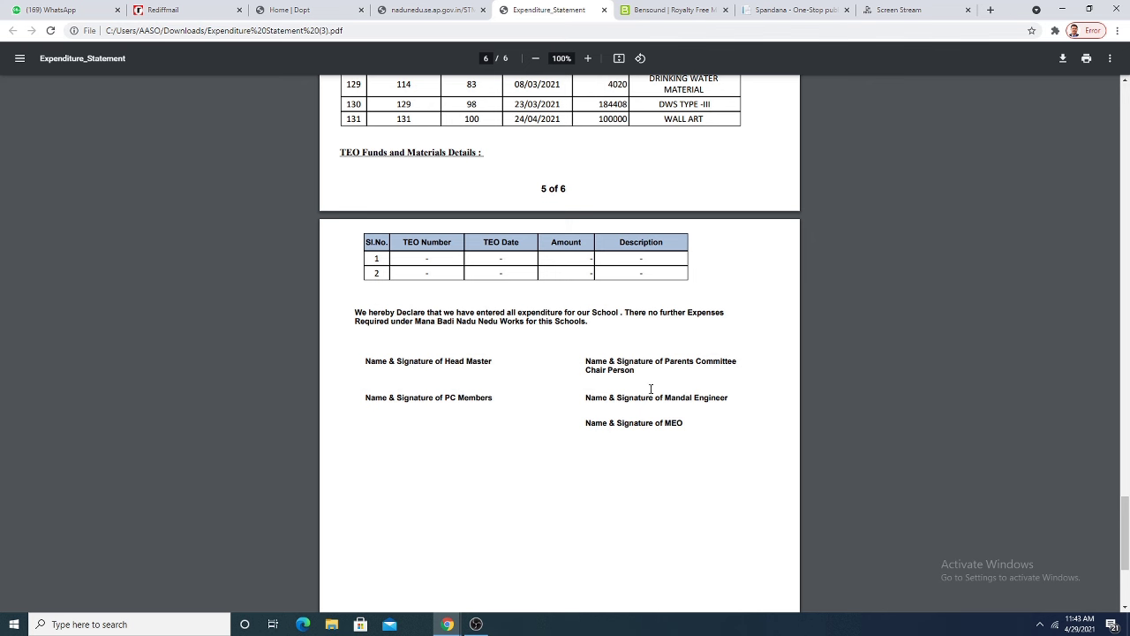
pyautogui.scroll(1, 504, 365)
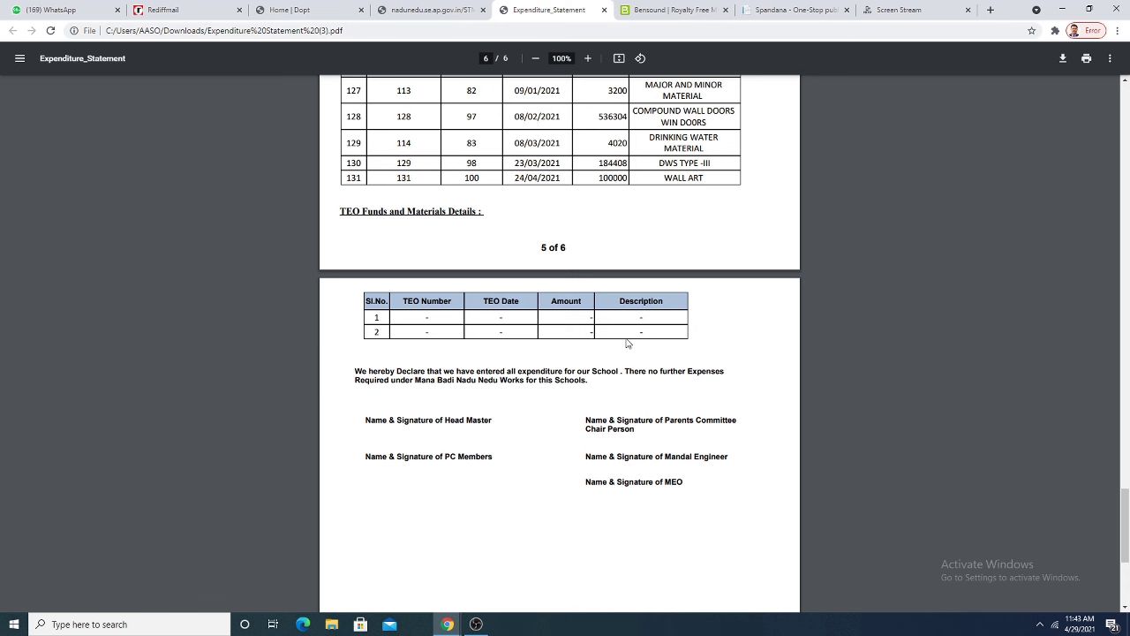
pyautogui.moveTo(1126, 489)
pyautogui.mouseDown()
pyautogui.moveTo(1126, 527)
pyautogui.moveTo(1127, 486)
pyautogui.mouseUp()
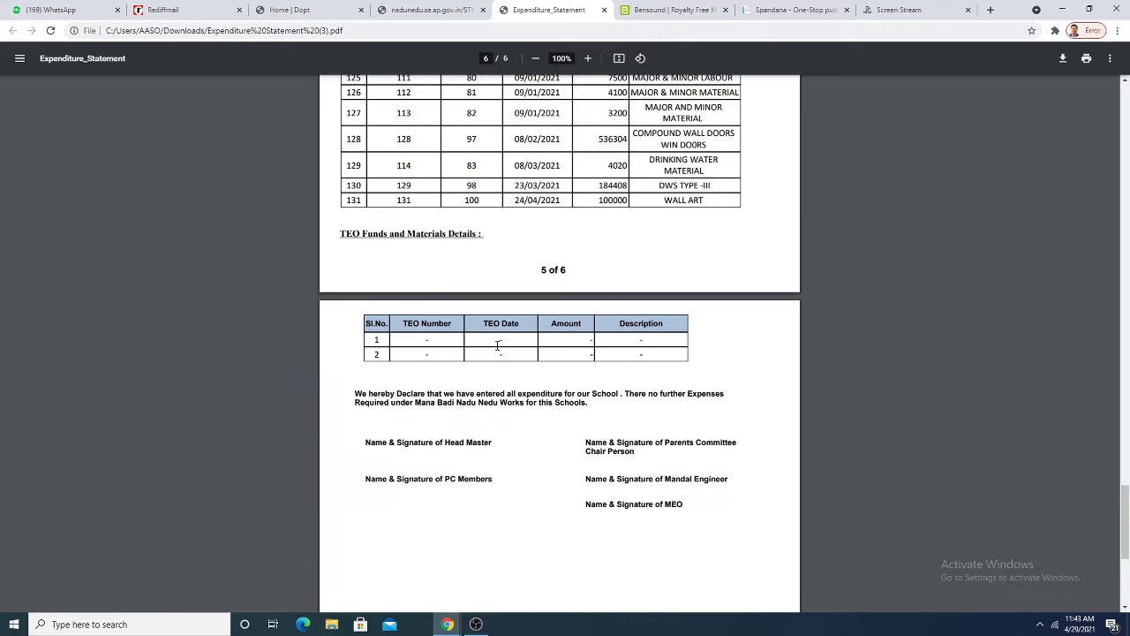
# Return to the web statement and accept the declaration that all the school's expenditure data is uploaded, bringing up the upload and remarks fields.
pyautogui.hotkey('ctrl', 'shift', 'Tab')
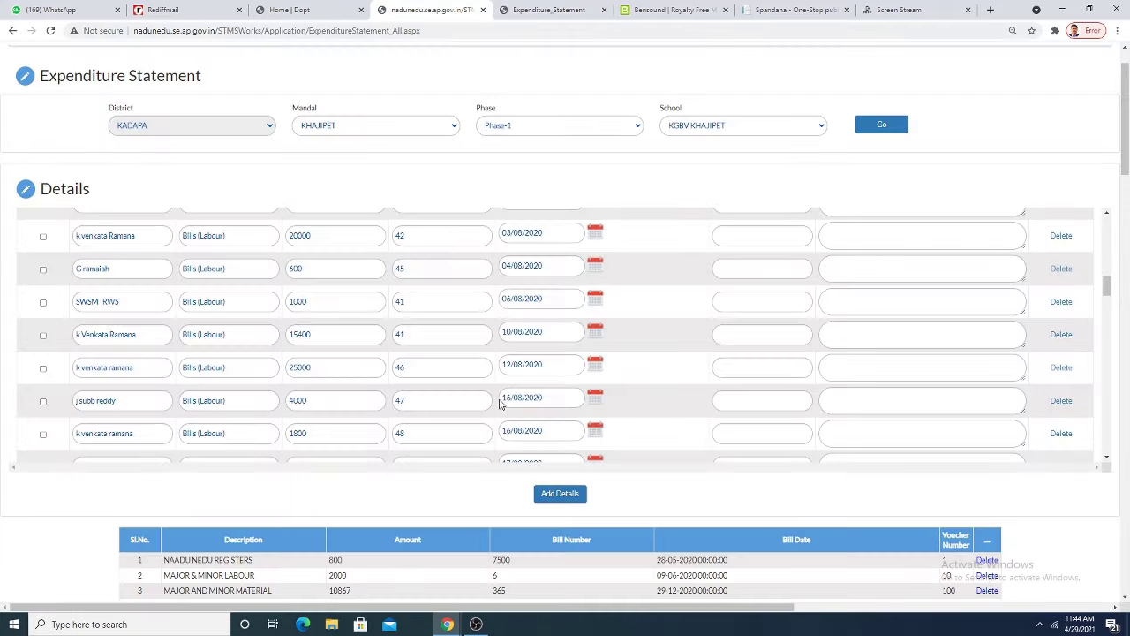
pyautogui.scroll(-10, 362, 477)
pyautogui.scroll(-15, 568, 508)
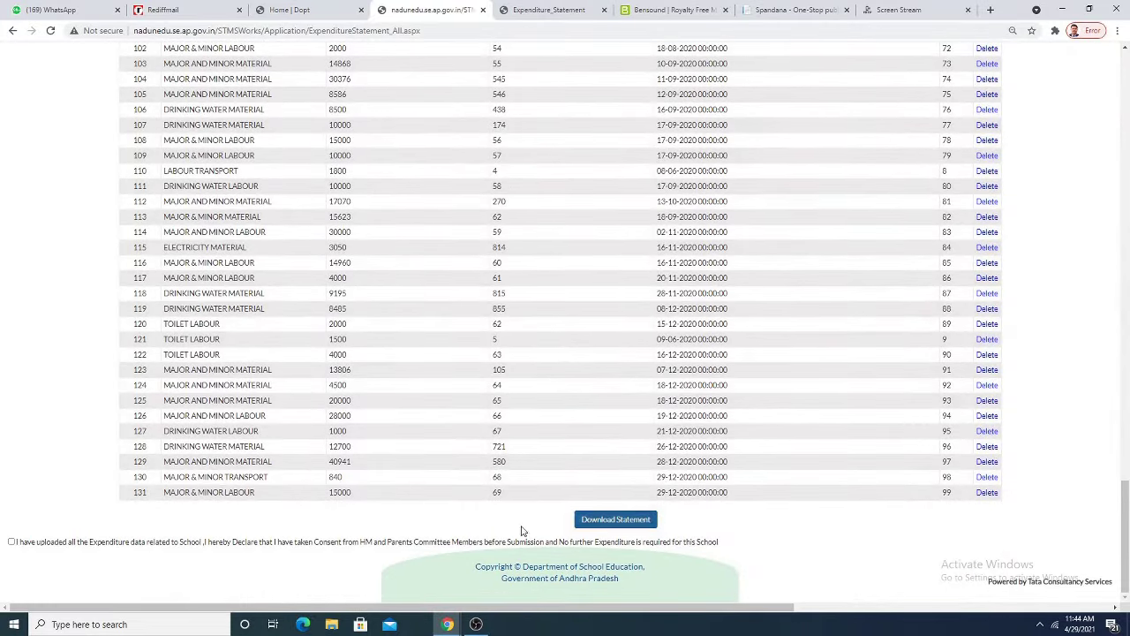
pyautogui.click(11, 541)
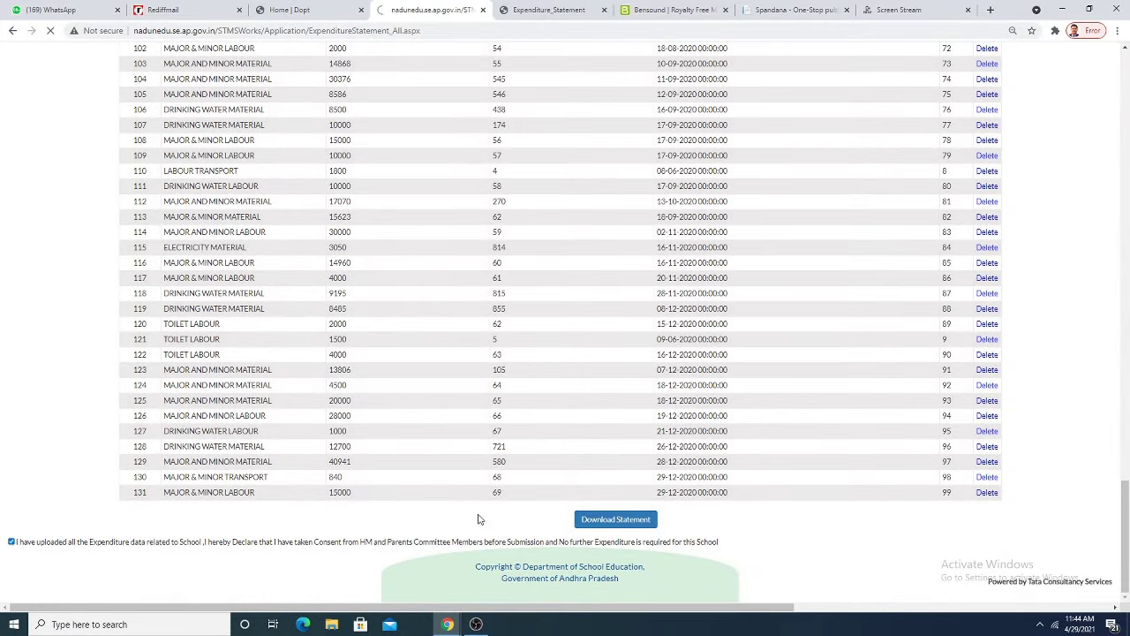
pyautogui.click(1105, 509)
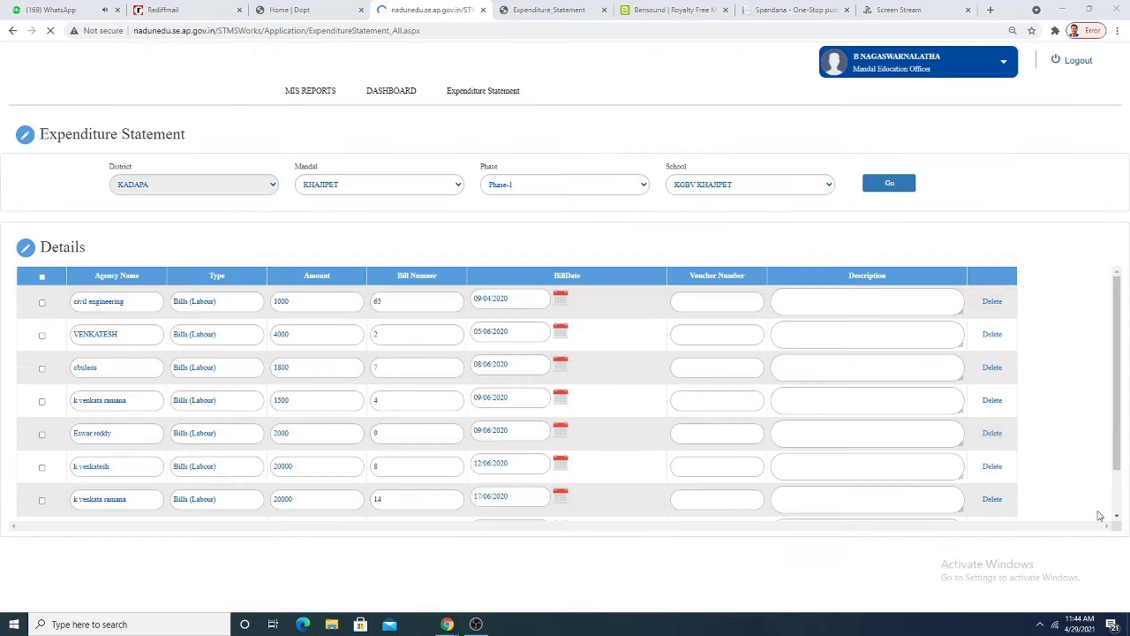
pyautogui.scroll(-5, 666, 429)
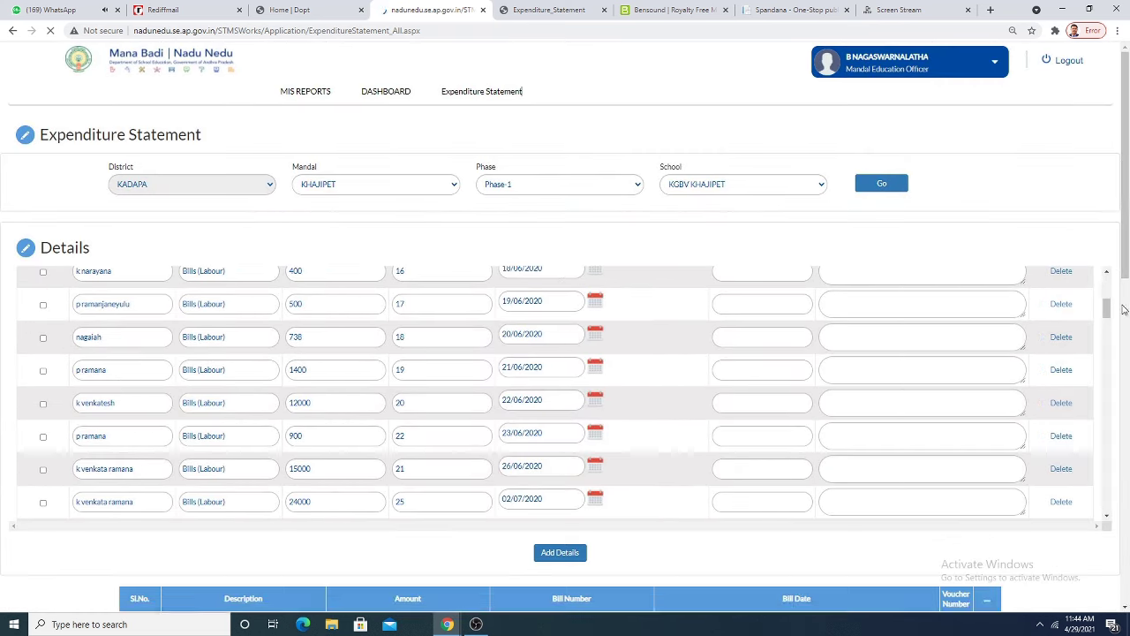
pyautogui.scroll(-15, 1128, 229)
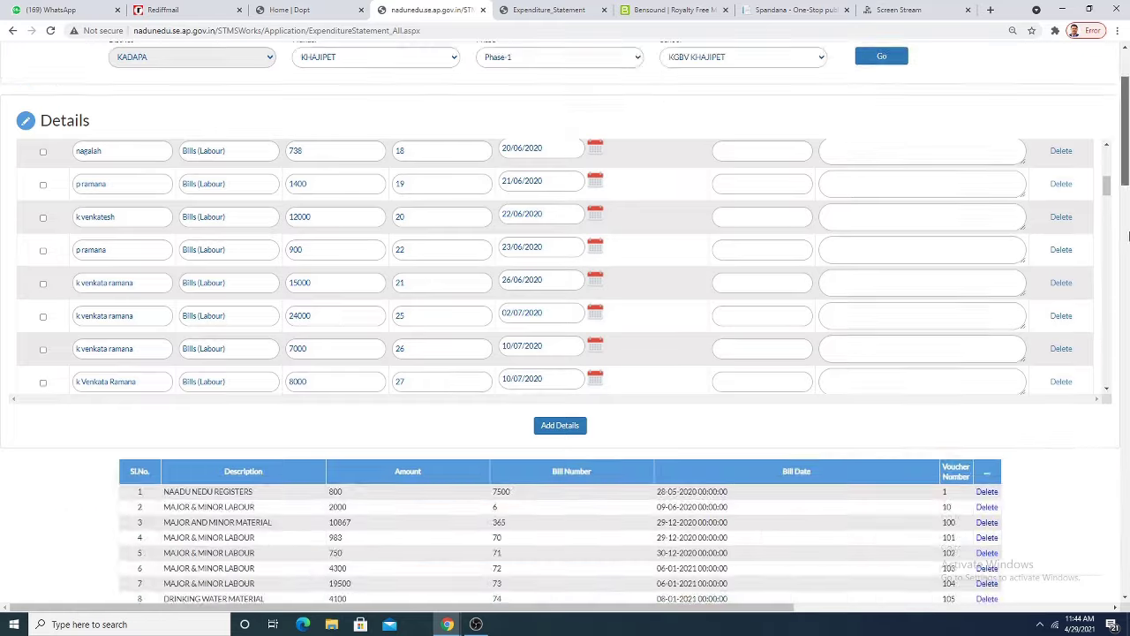
# Browse for the upload file, preview "kgbv khajipet" from the Desktop in Adobe Reader, and check its bill pages and signatures.
pyautogui.click(60, 487)
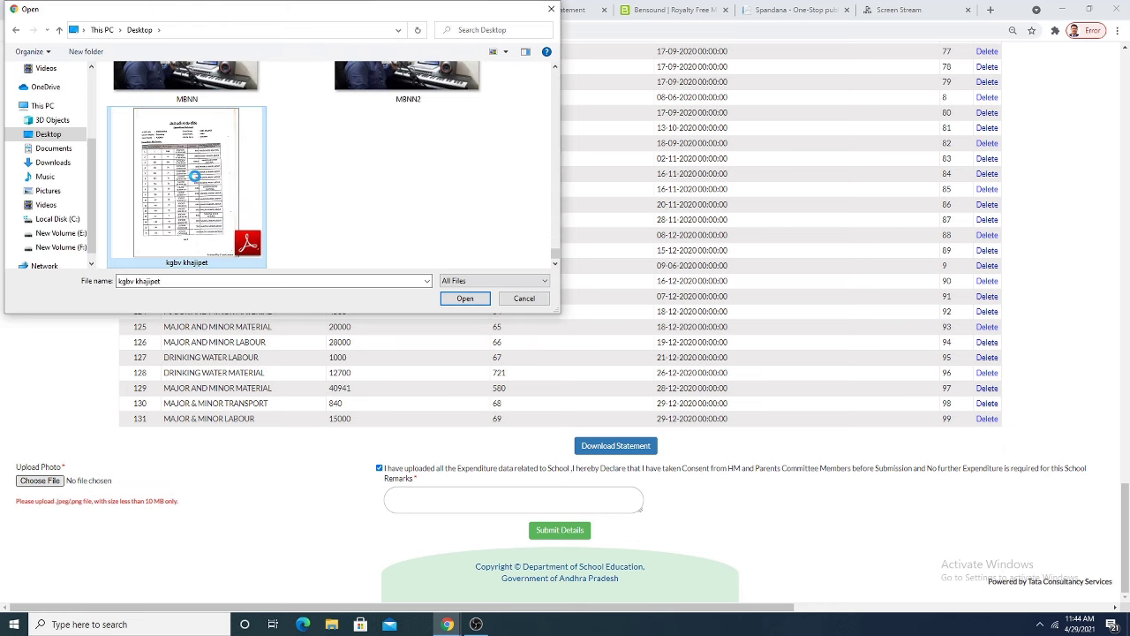
pyautogui.rightClick(194, 176)
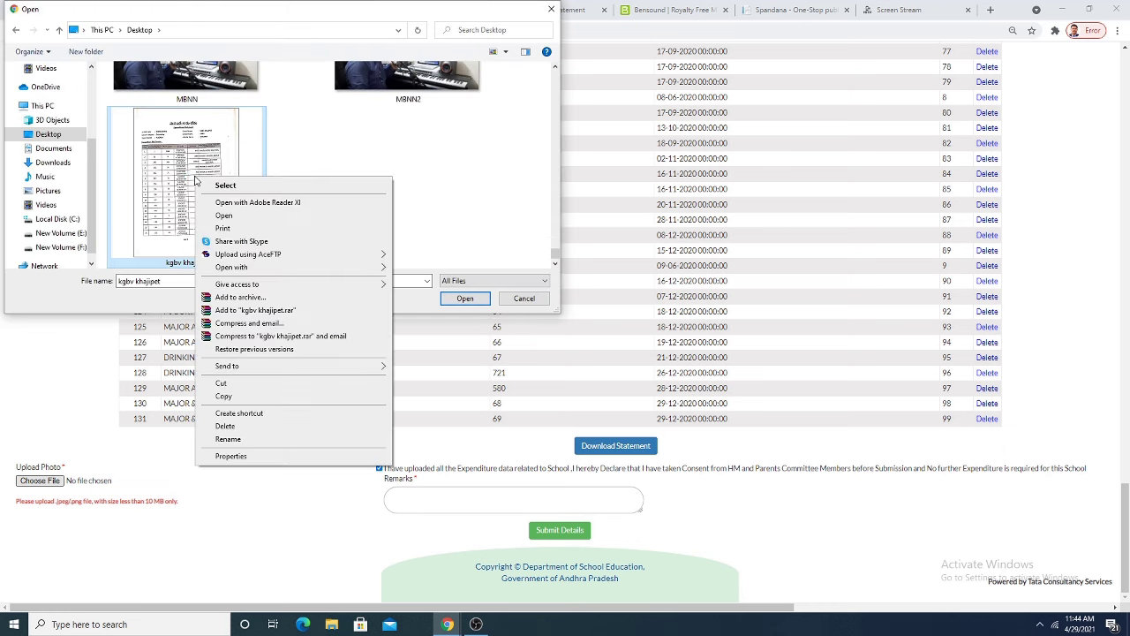
pyautogui.click(294, 202)
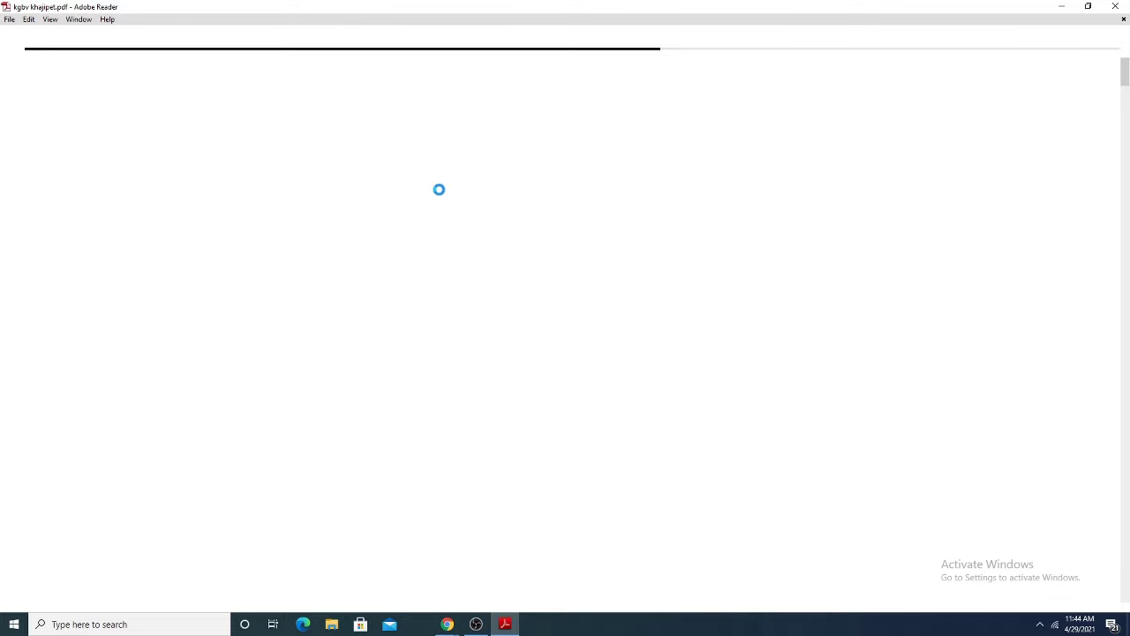
pyautogui.scroll(-3, 925, 177)
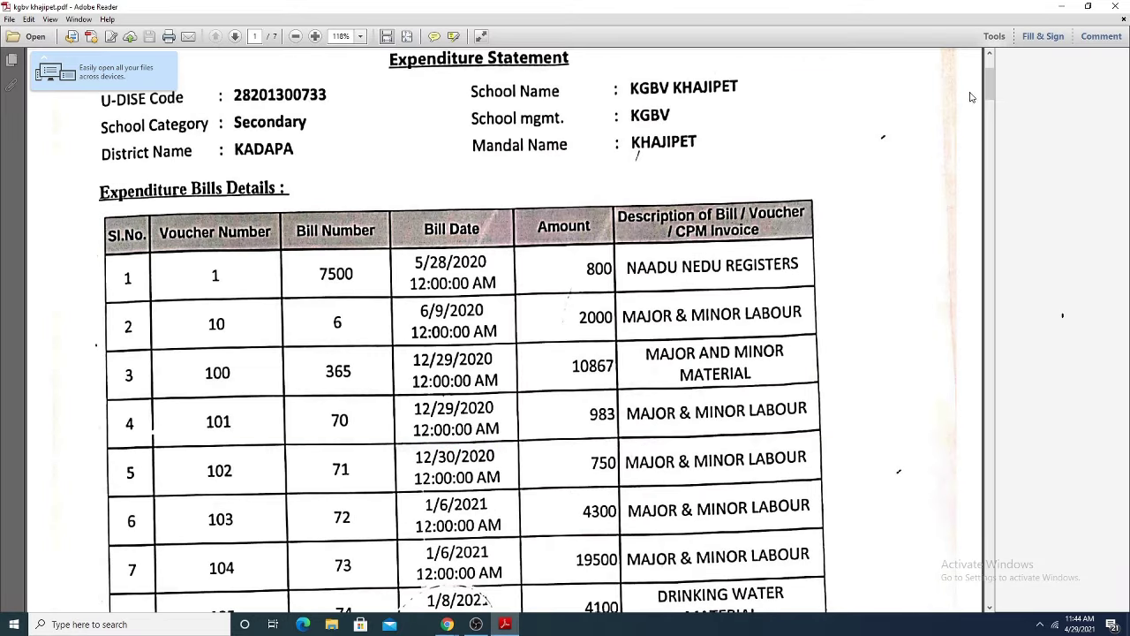
pyautogui.click(992, 380)
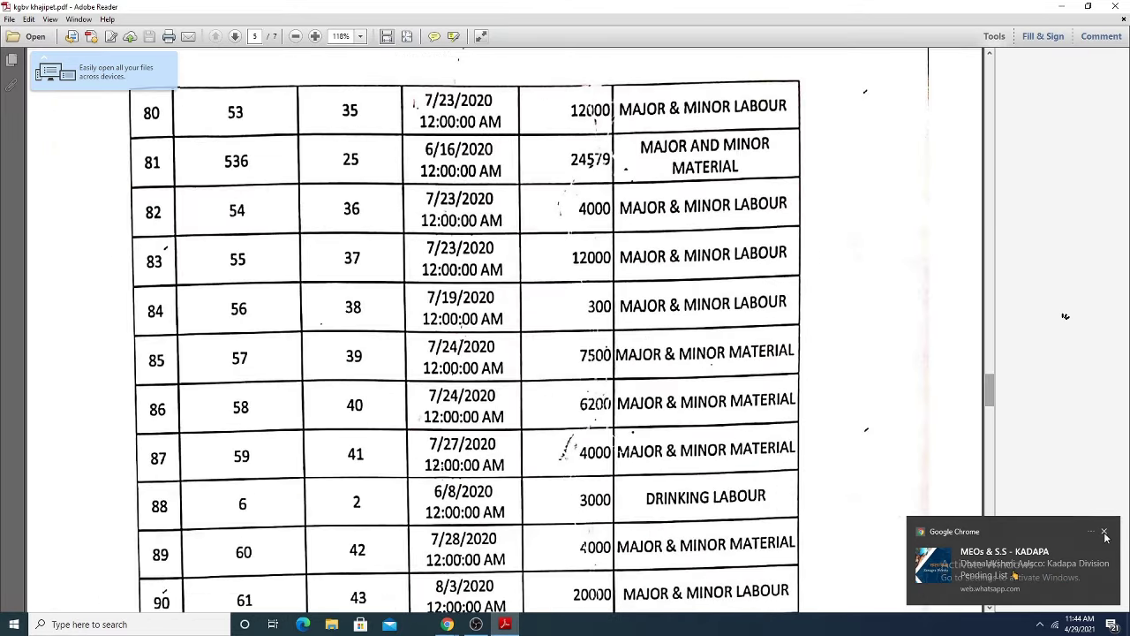
pyautogui.moveTo(993, 383); pyautogui.dragTo(1071, 527)
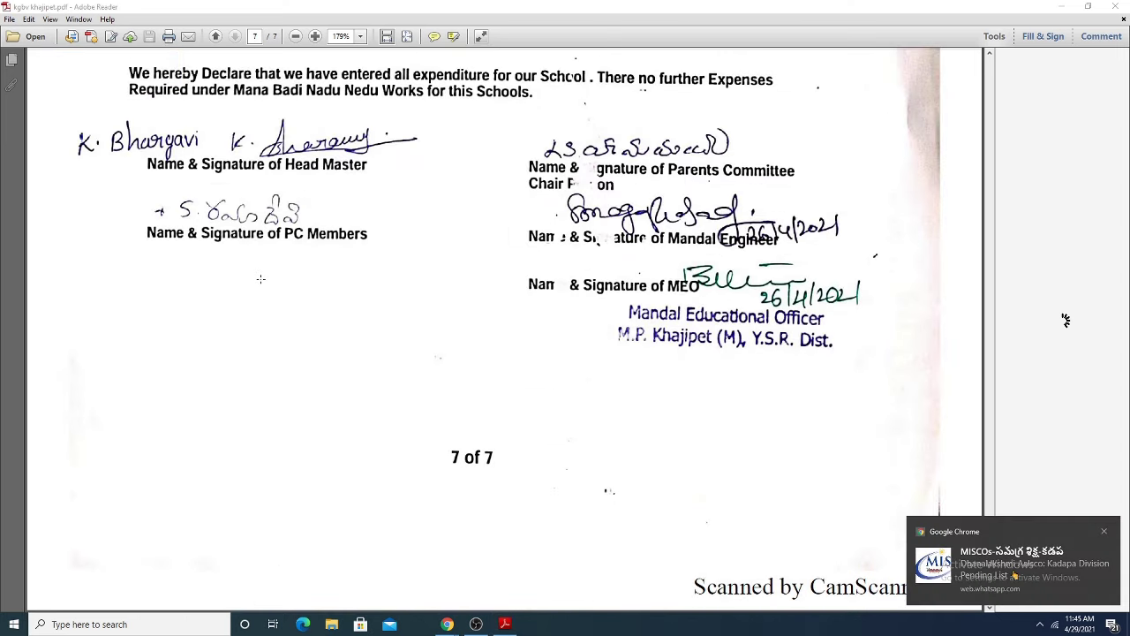
pyautogui.scroll(1, 1072, 527)
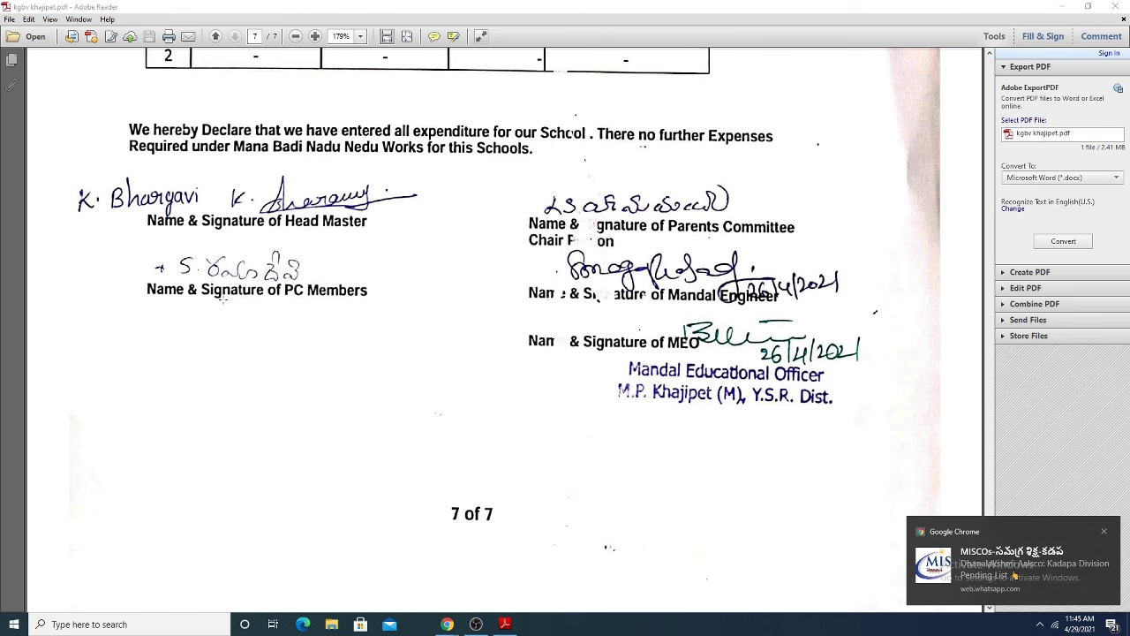
pyautogui.scroll(-2, 781, 419)
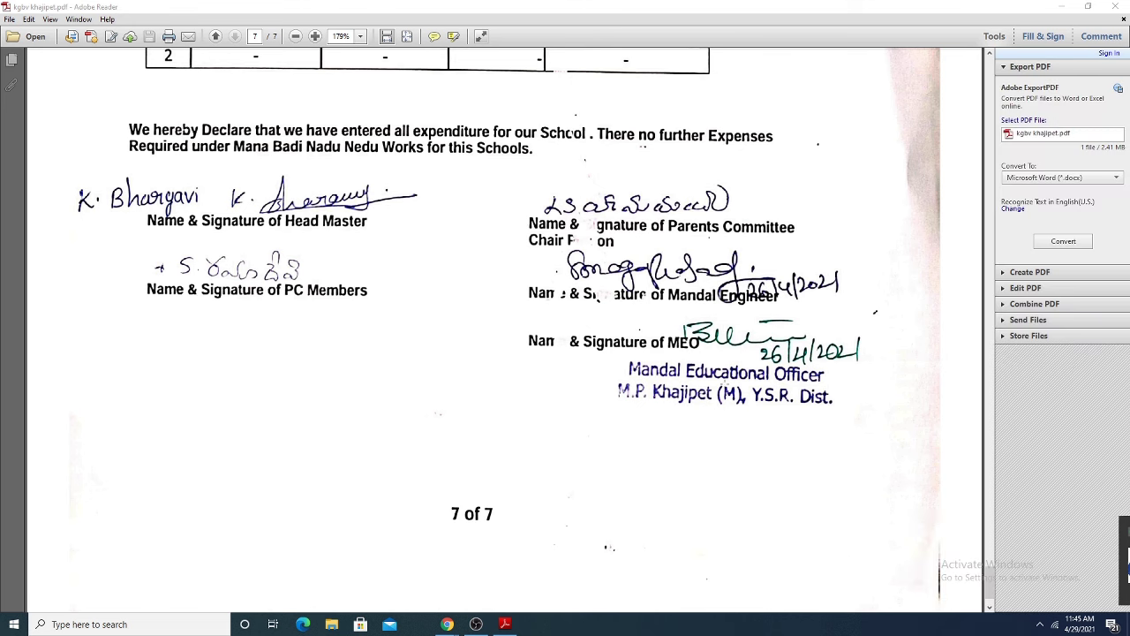
pyautogui.scroll(1, 782, 419)
pyautogui.scroll(3, 781, 420)
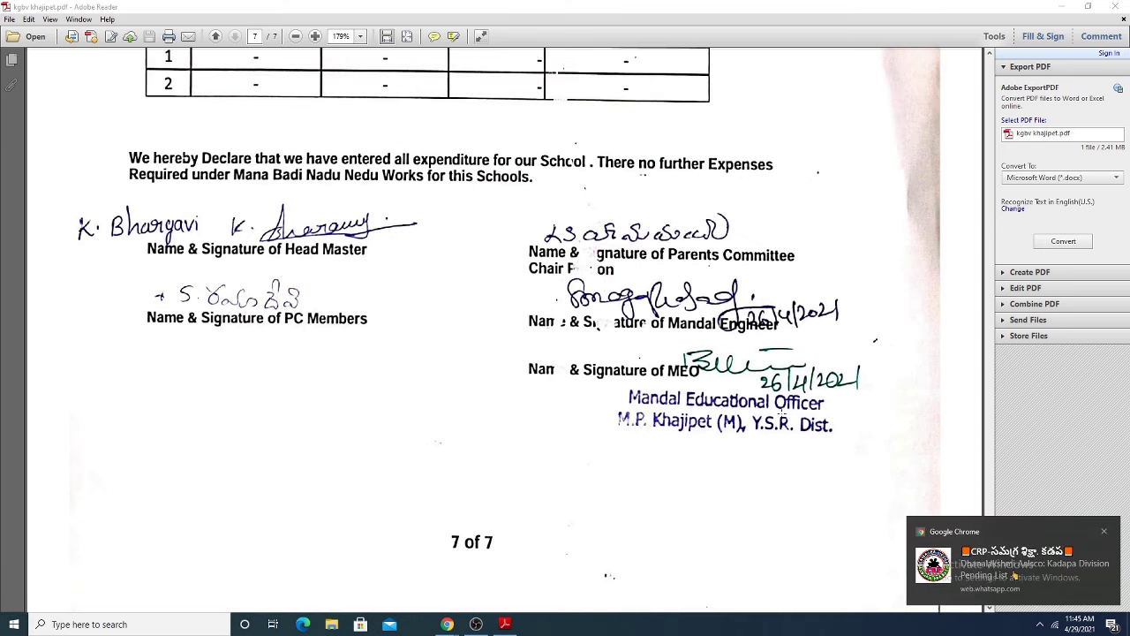
pyautogui.click(1113, 6)
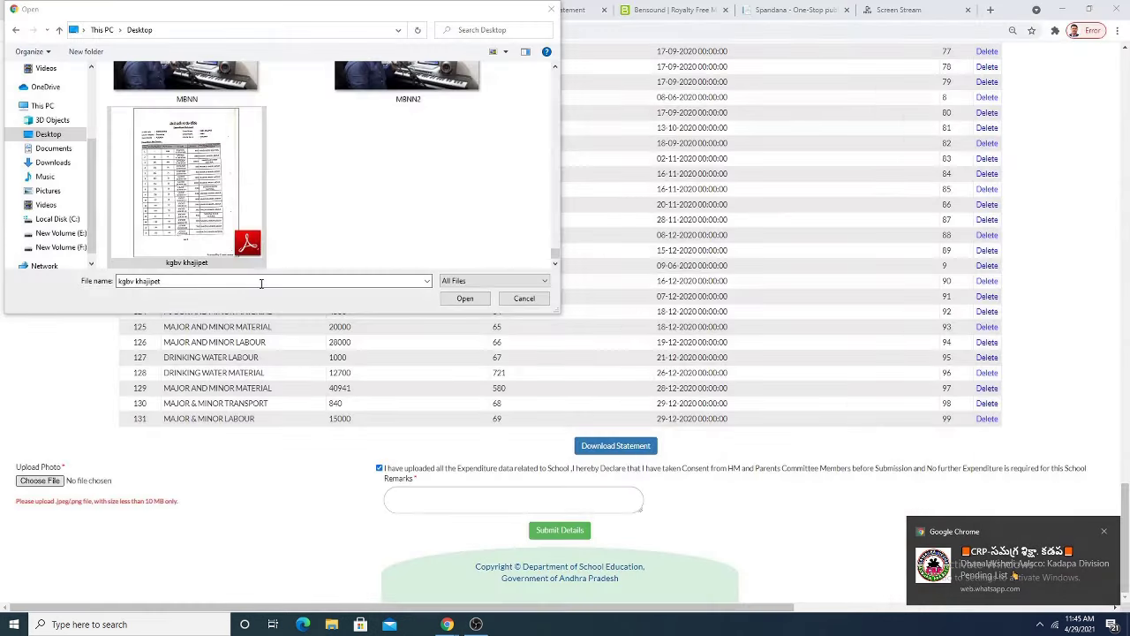
# Attach the kgbv khajipet PDF to the expenditure statement and enter the remark "Expenditure statement found correct".
pyautogui.click(466, 300)
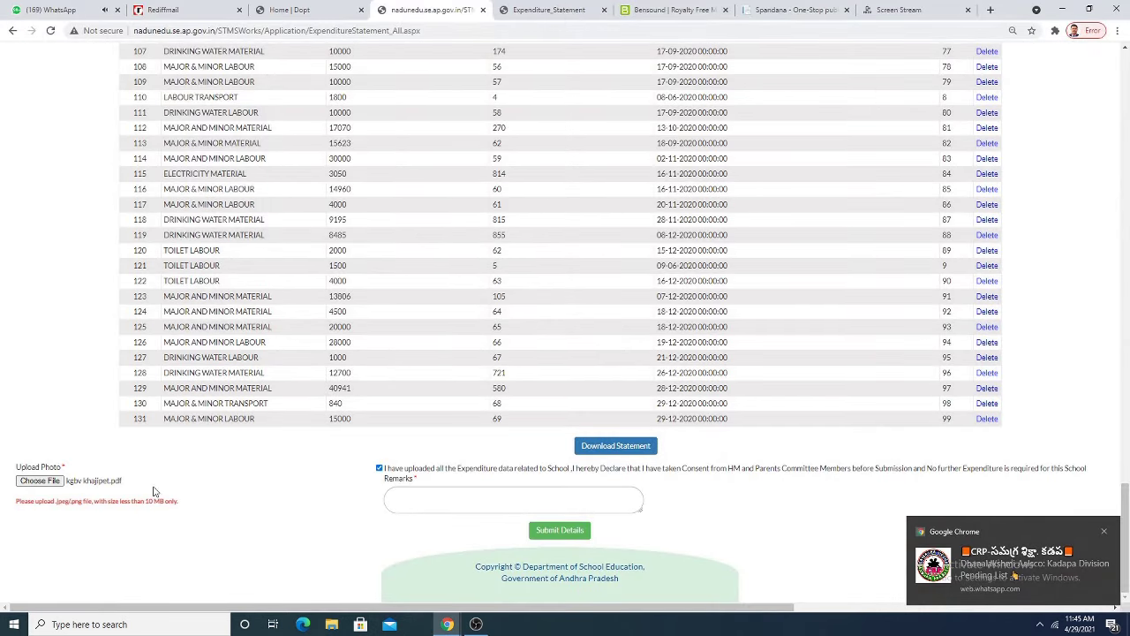
pyautogui.click(423, 496)
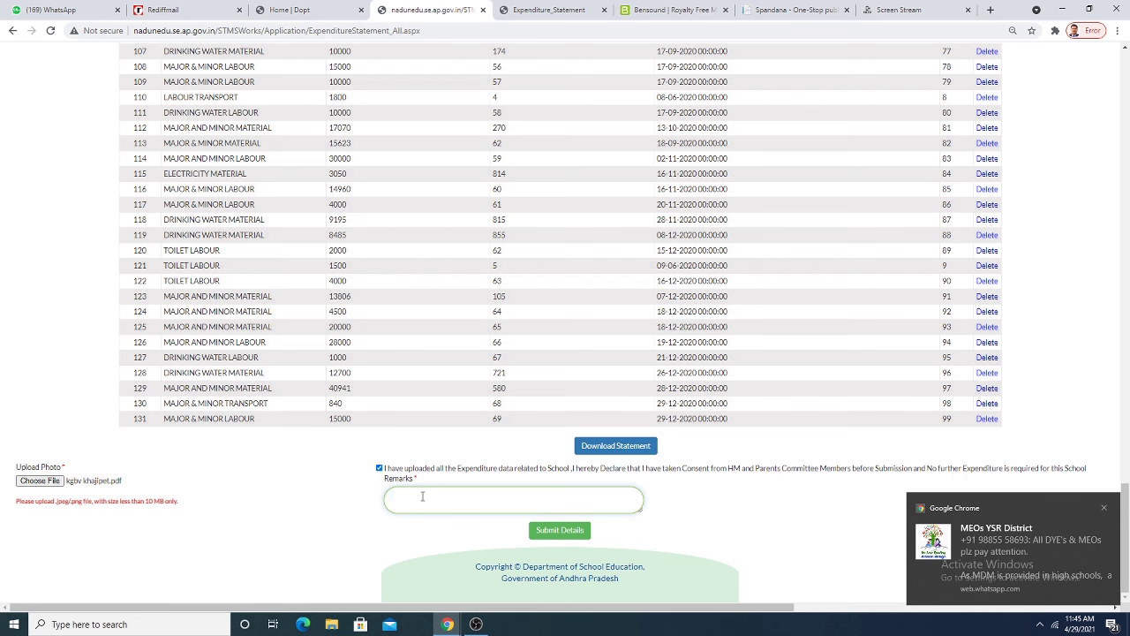
pyautogui.write('Expenditure')
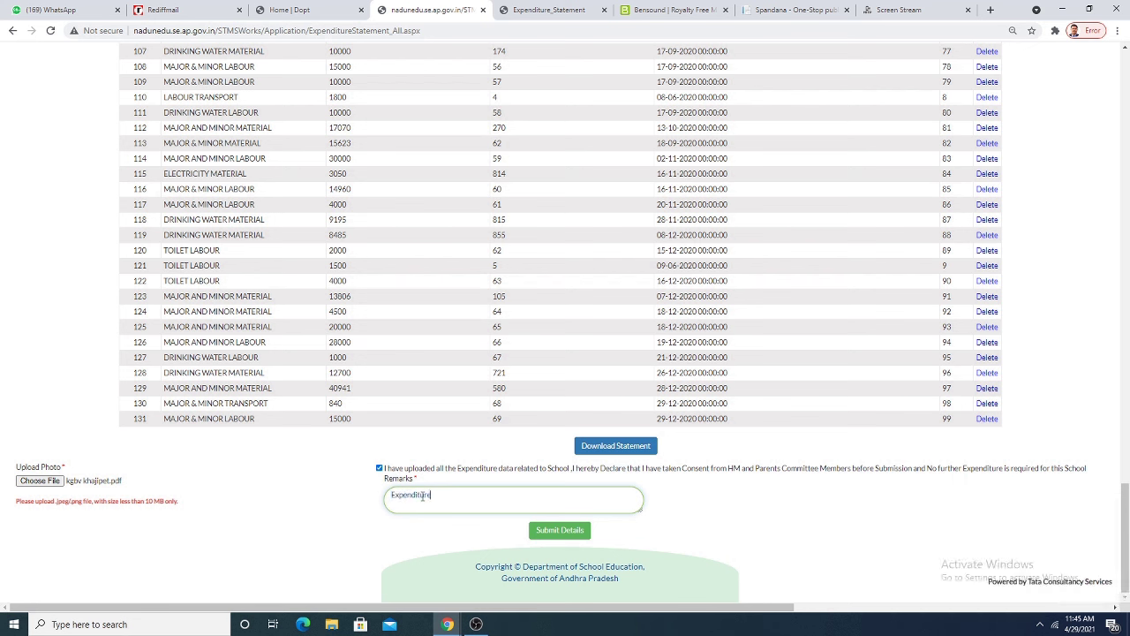
pyautogui.write(' statement found correct')
pyautogui.moveTo(545, 500); pyautogui.dragTo(335, 505)
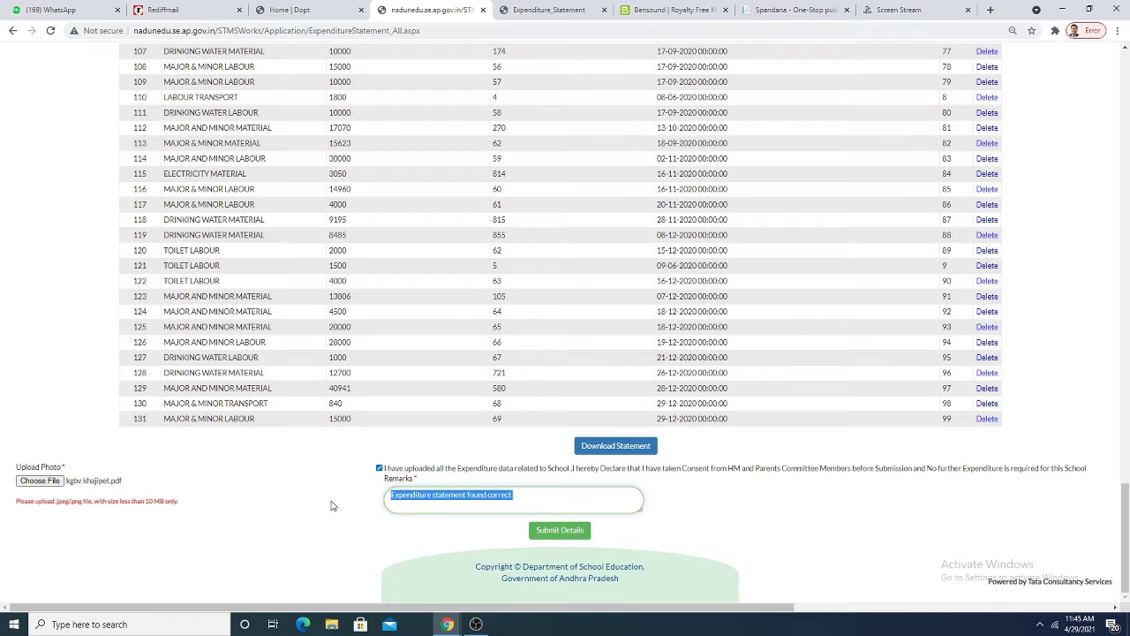
# Submit the expenditure statement details for the school.
pyautogui.click(562, 533)
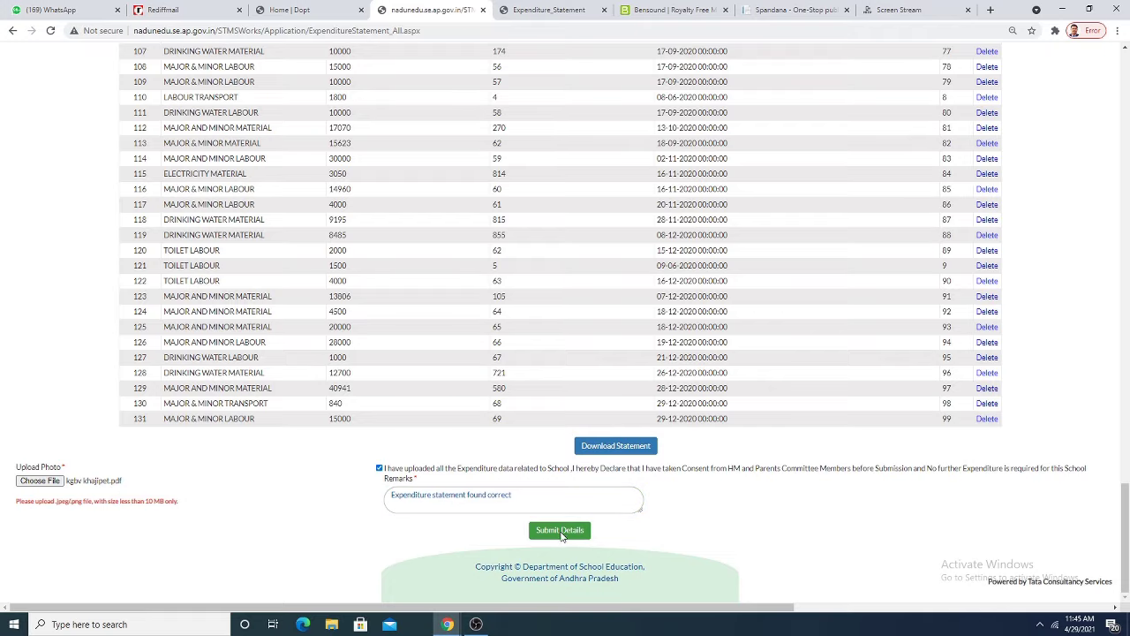
pyautogui.scroll(12, 575, 492)
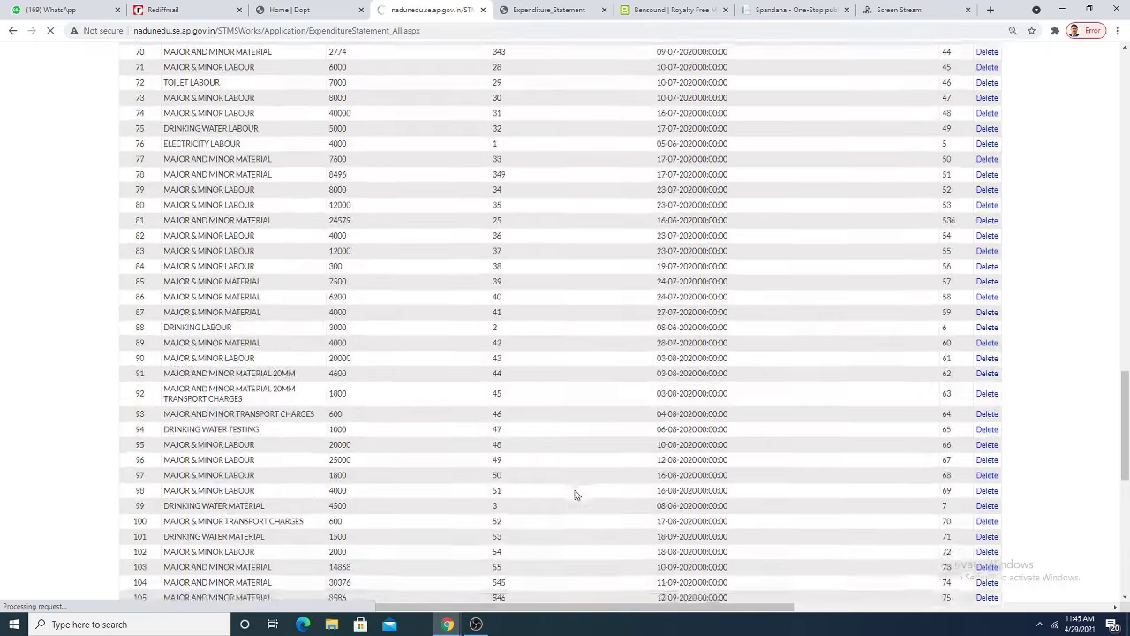
pyautogui.scroll(4, 576, 493)
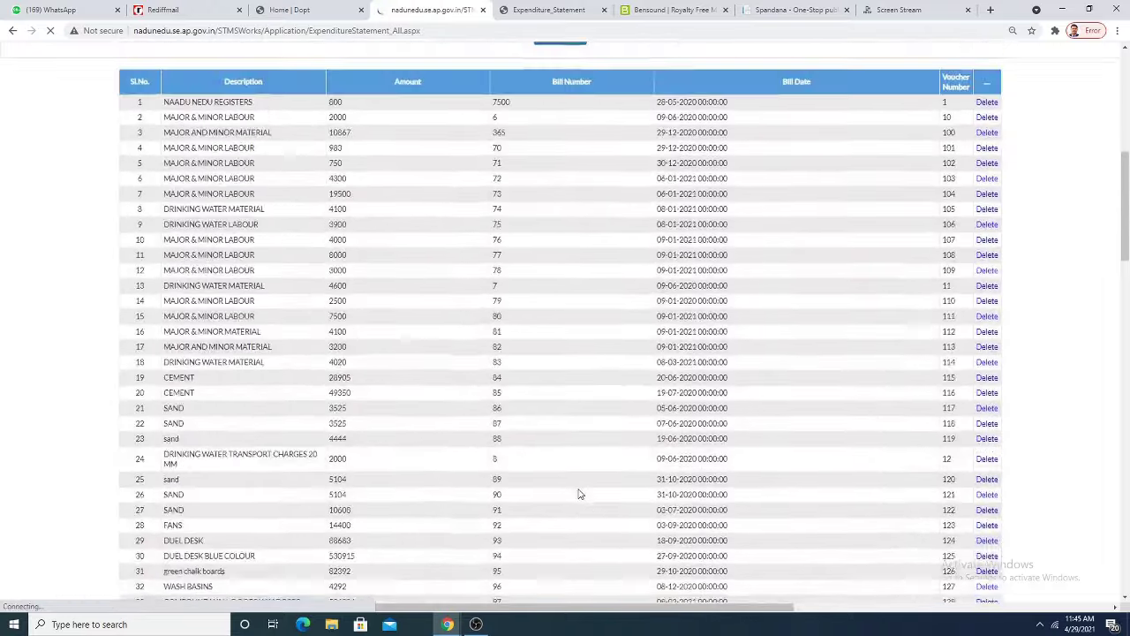
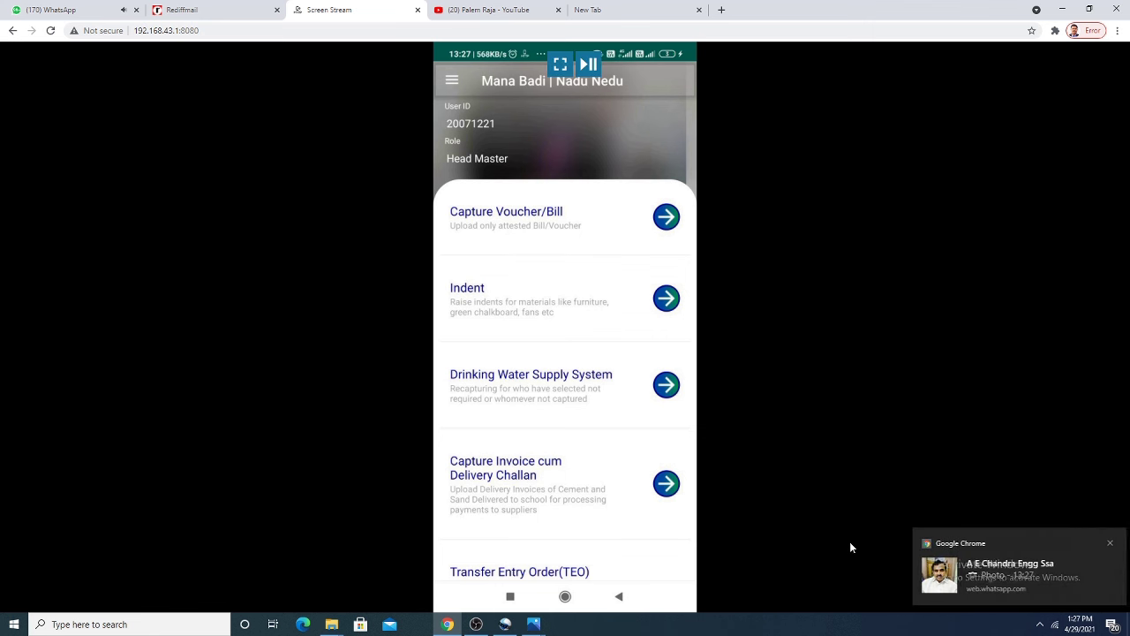
pyautogui.click(1104, 543)
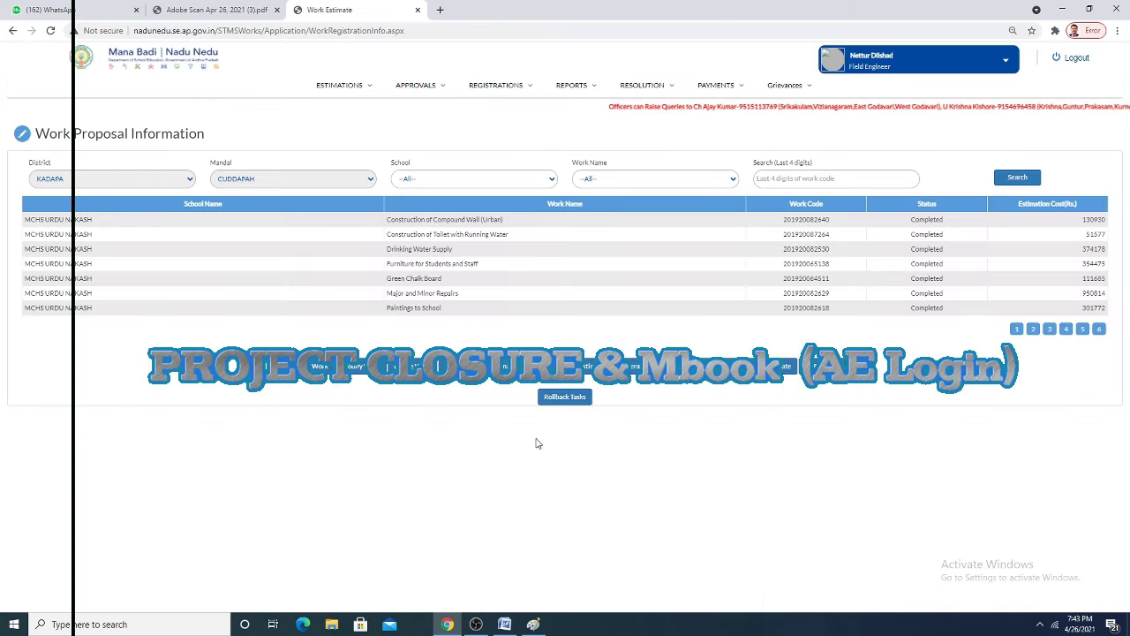
# Open Project Closure for approvals and load the English Labs work of the school MPL PS INDIRA NAGAR.
pyautogui.click(417, 85)
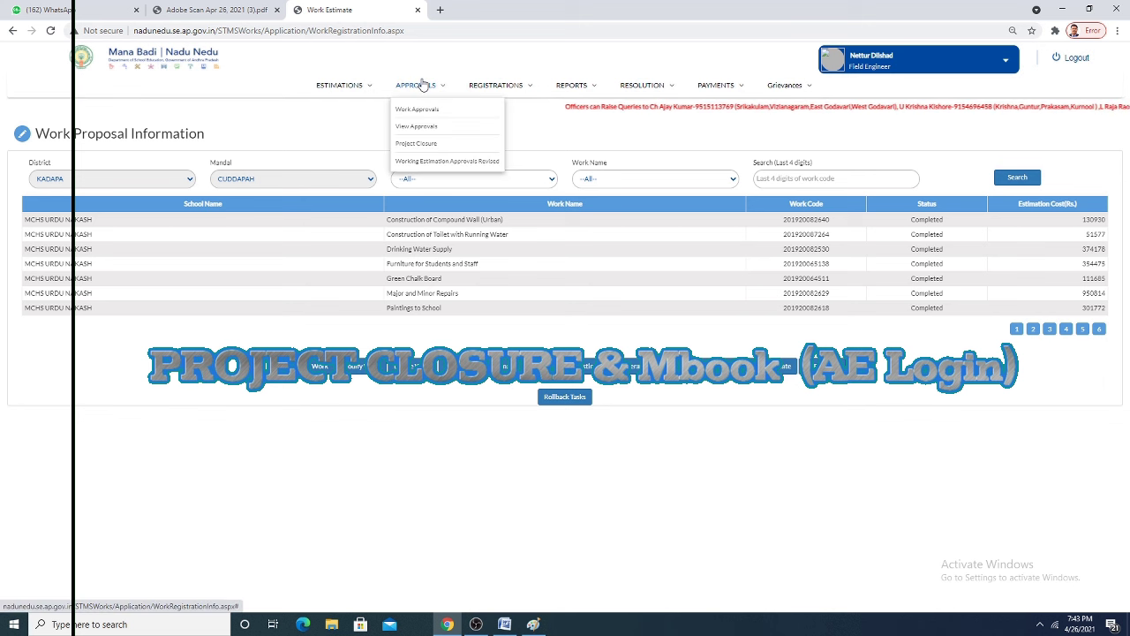
pyautogui.click(425, 145)
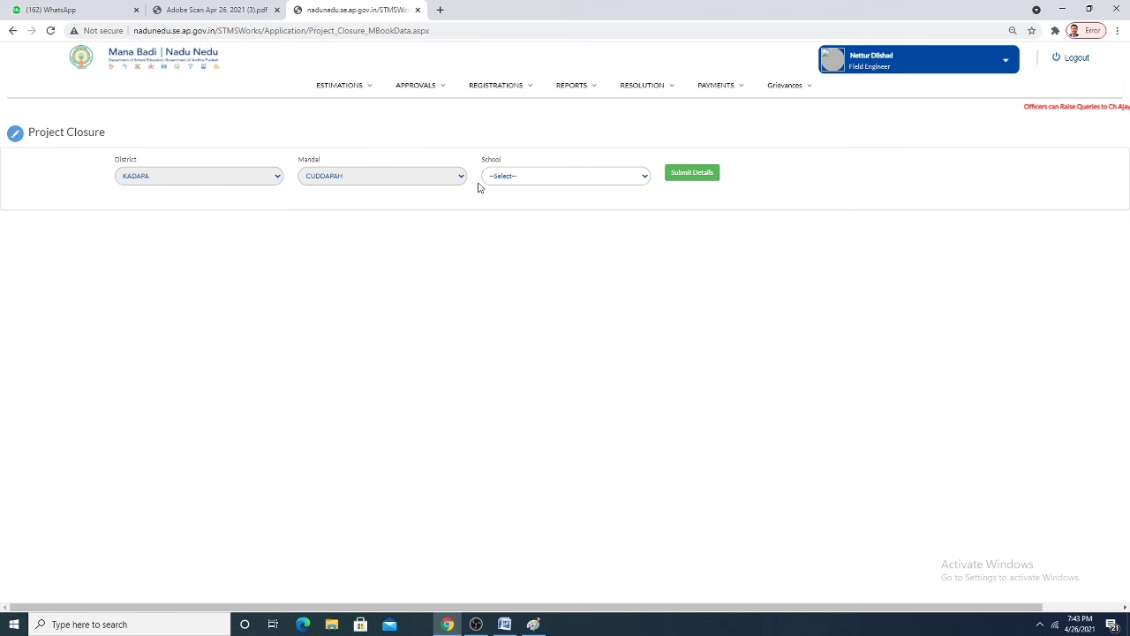
pyautogui.click(512, 178)
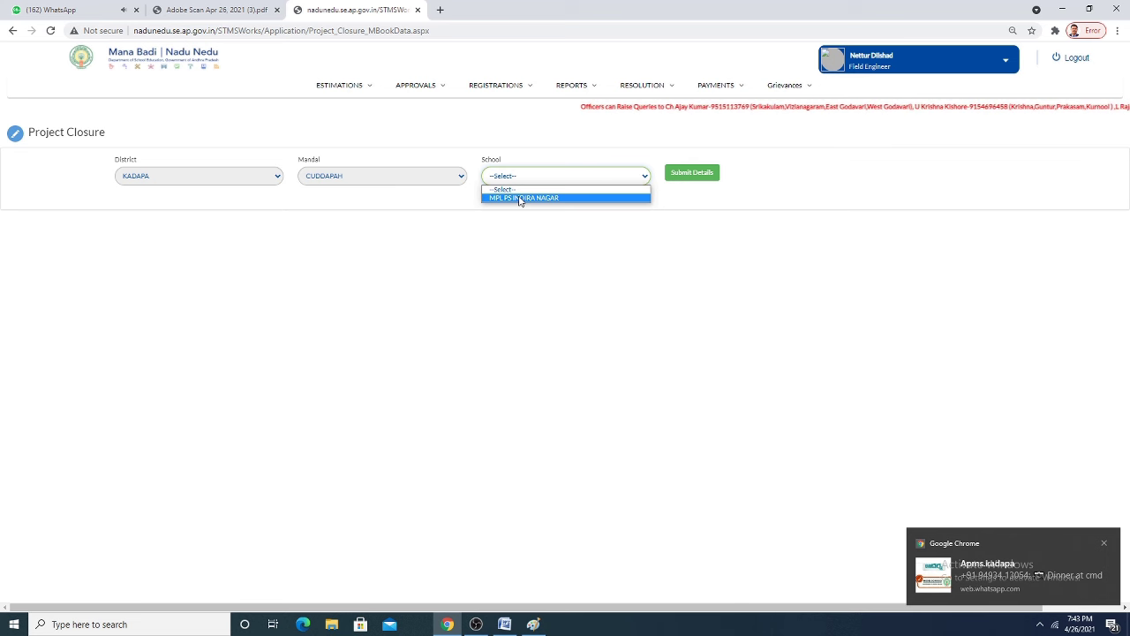
pyautogui.click(520, 199)
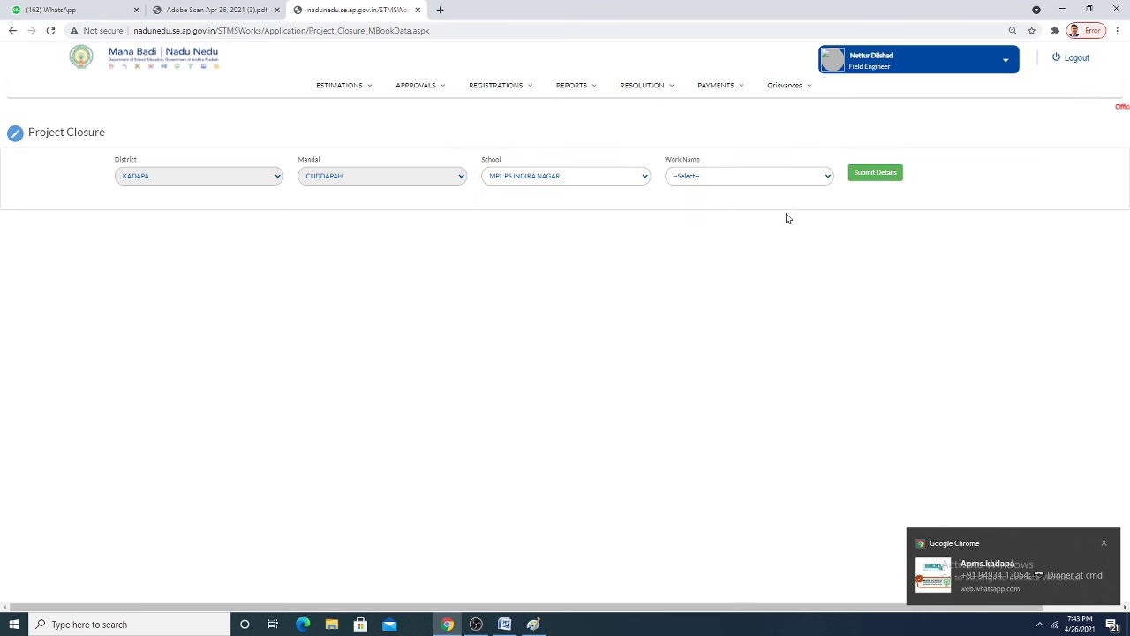
pyautogui.click(742, 178)
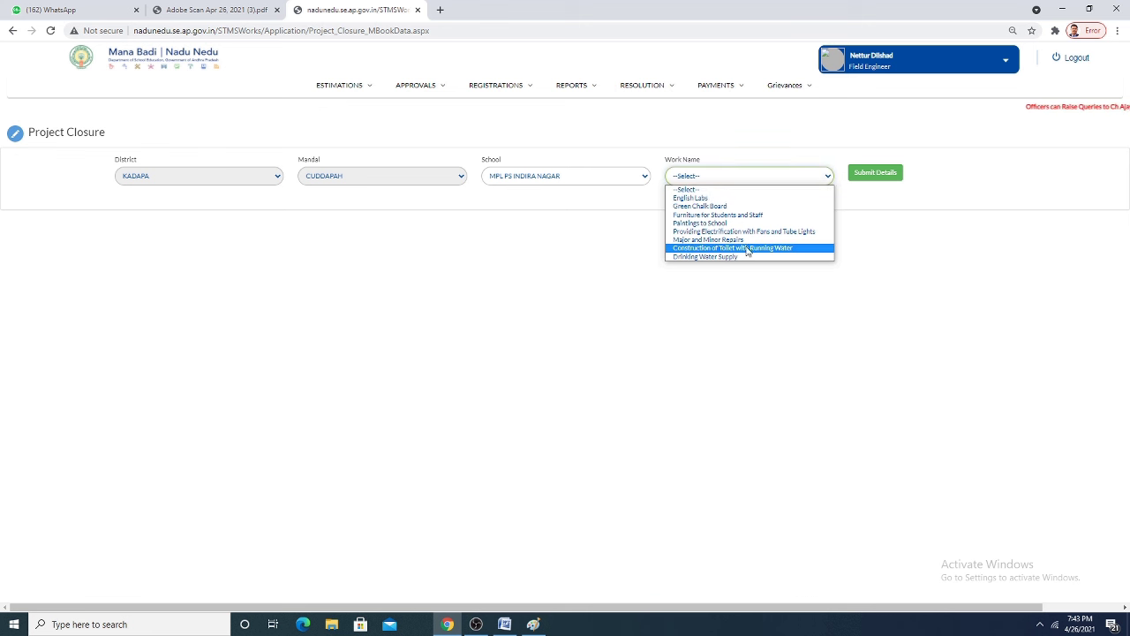
pyautogui.click(747, 199)
pyautogui.click(875, 175)
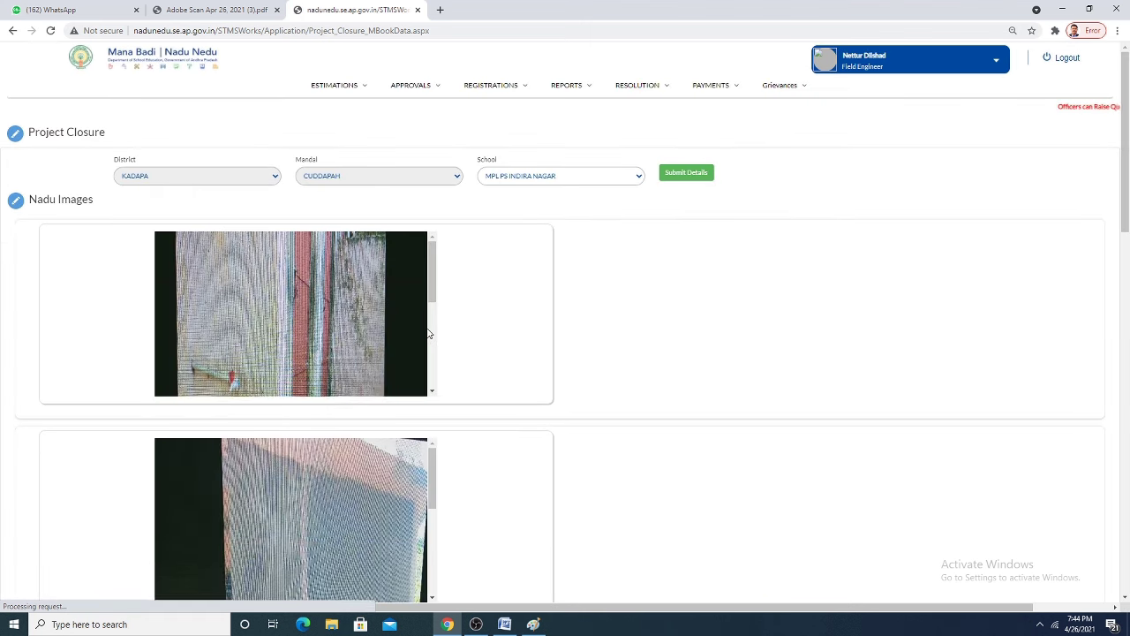
# Review the Nadu images of the English Labs work, then approve them and confirm the submission.
pyautogui.scroll(-15, 441, 366)
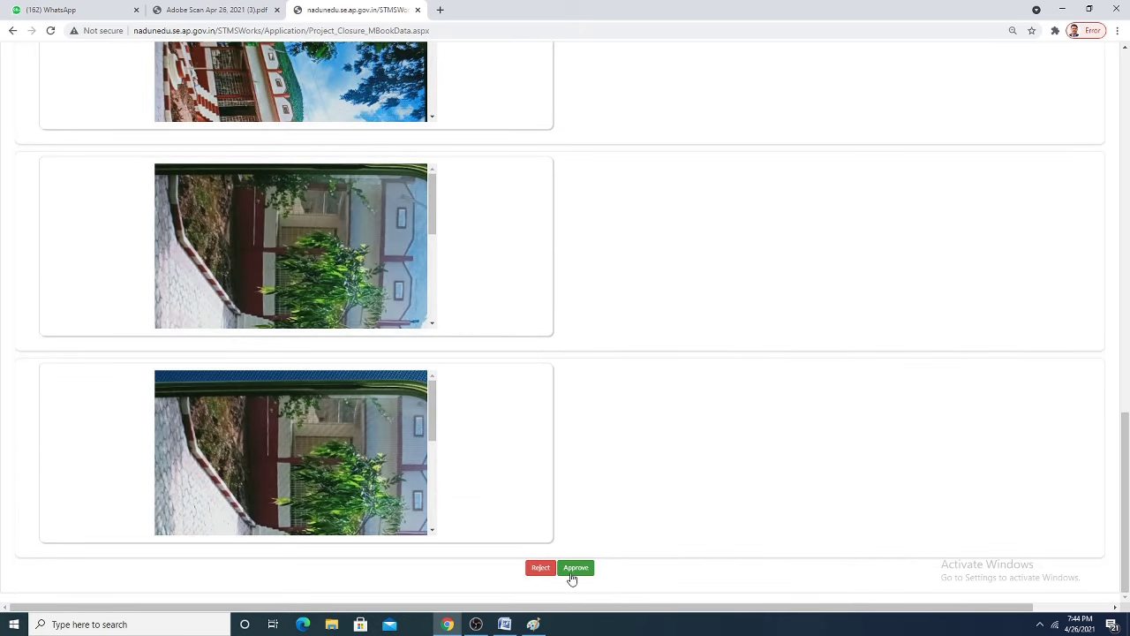
pyautogui.click(576, 568)
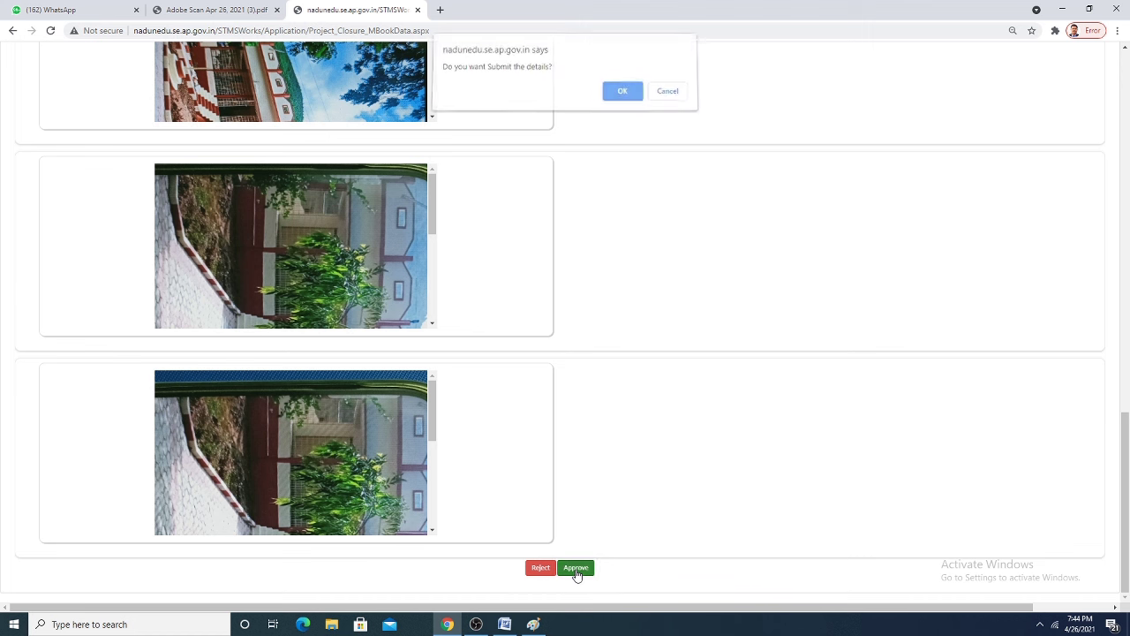
pyautogui.click(622, 97)
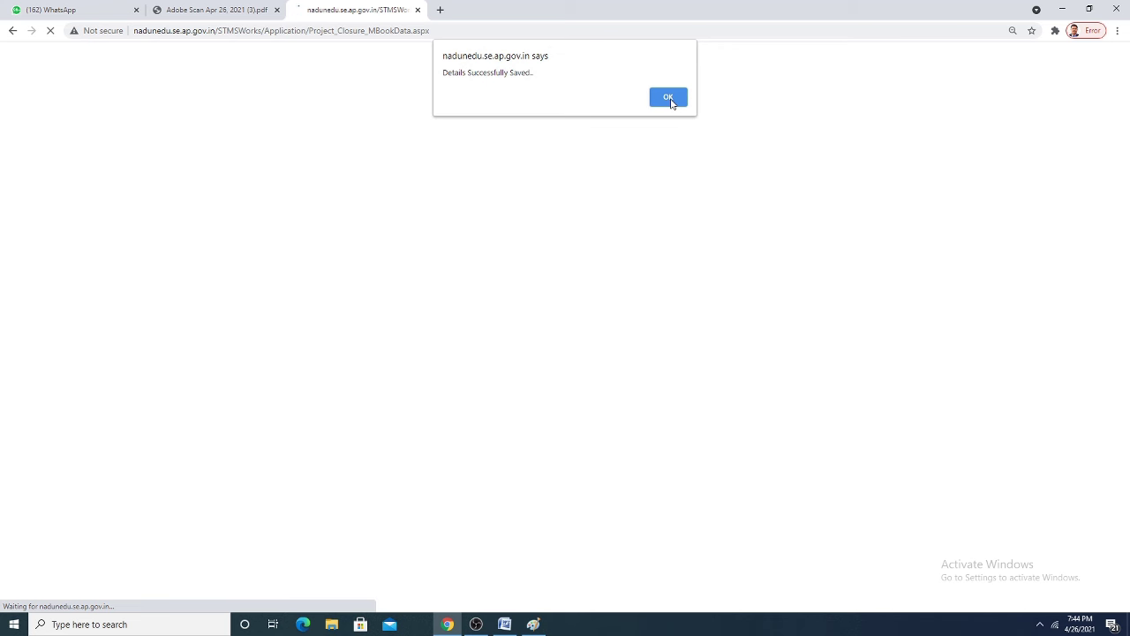
pyautogui.click(668, 99)
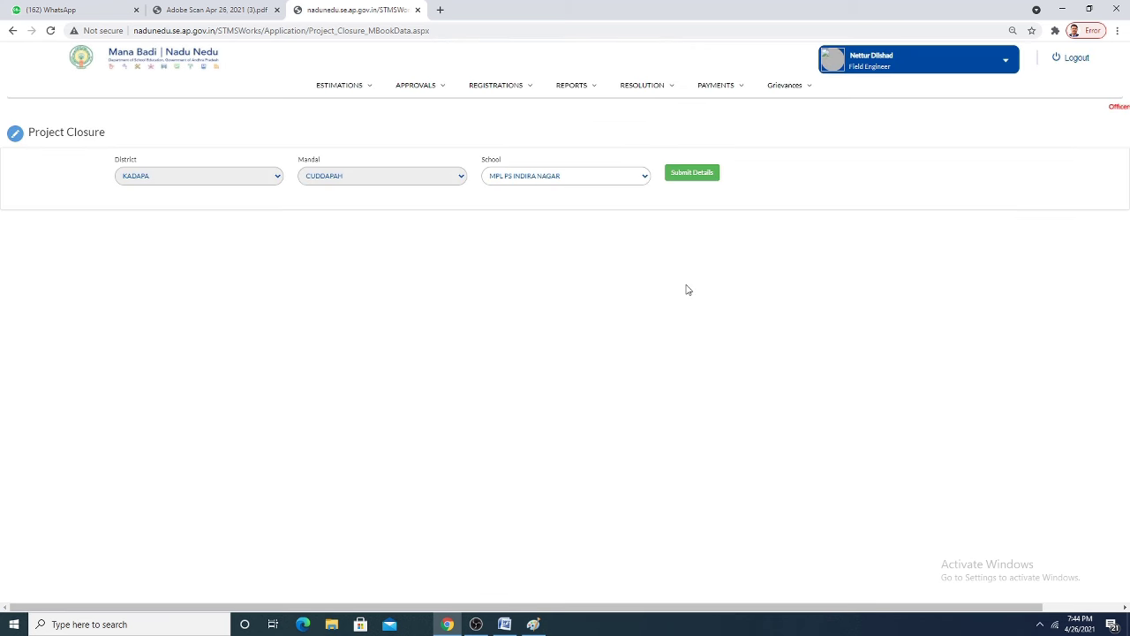
# Load the M-Book details form for the approved work and look over its measured page and work value fields.
pyautogui.click(704, 171)
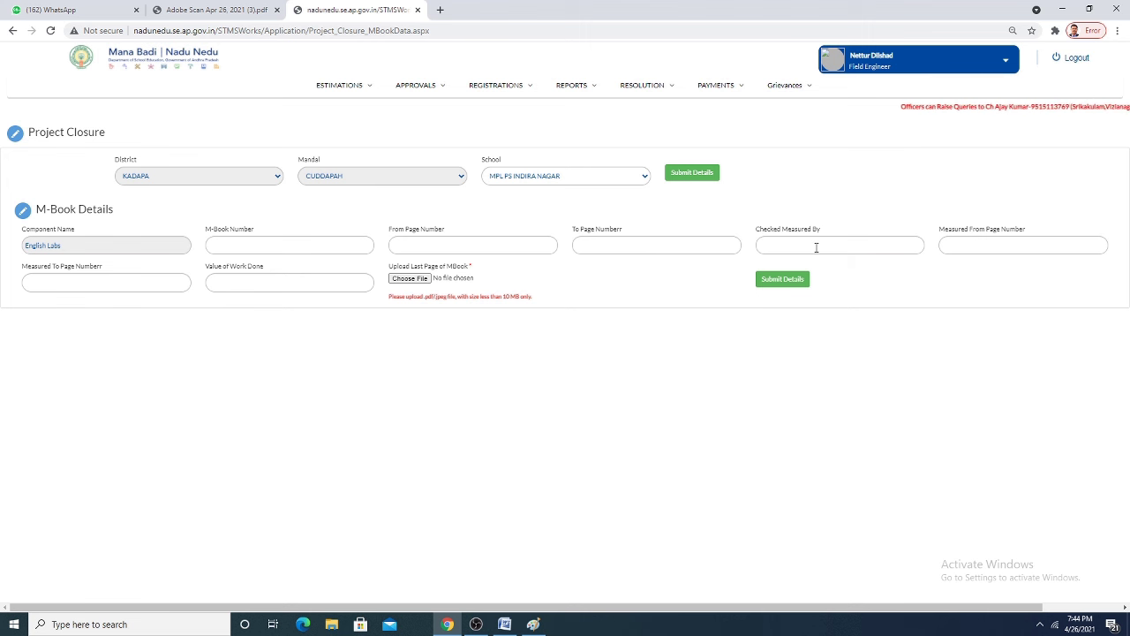
pyautogui.click(965, 239)
pyautogui.click(149, 285)
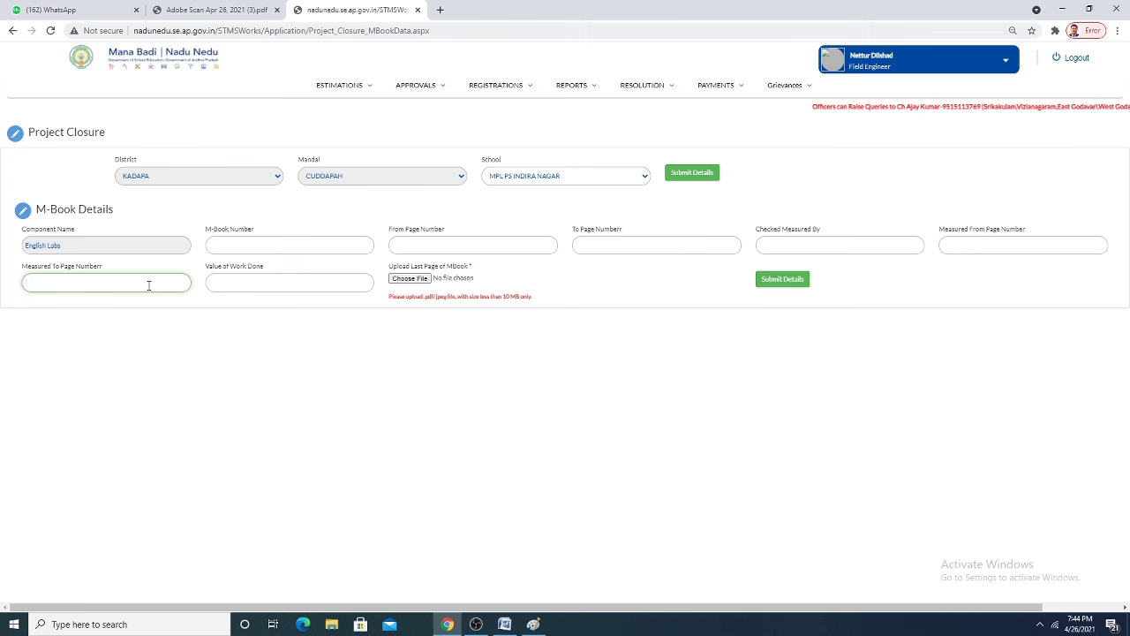
pyautogui.click(259, 283)
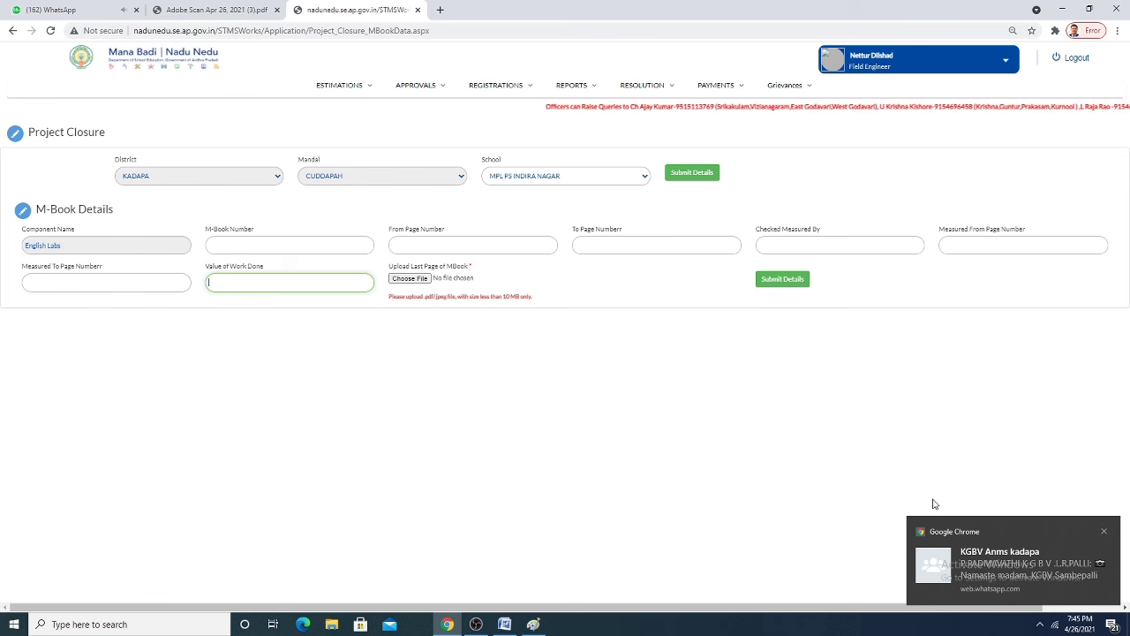
pyautogui.click(1105, 534)
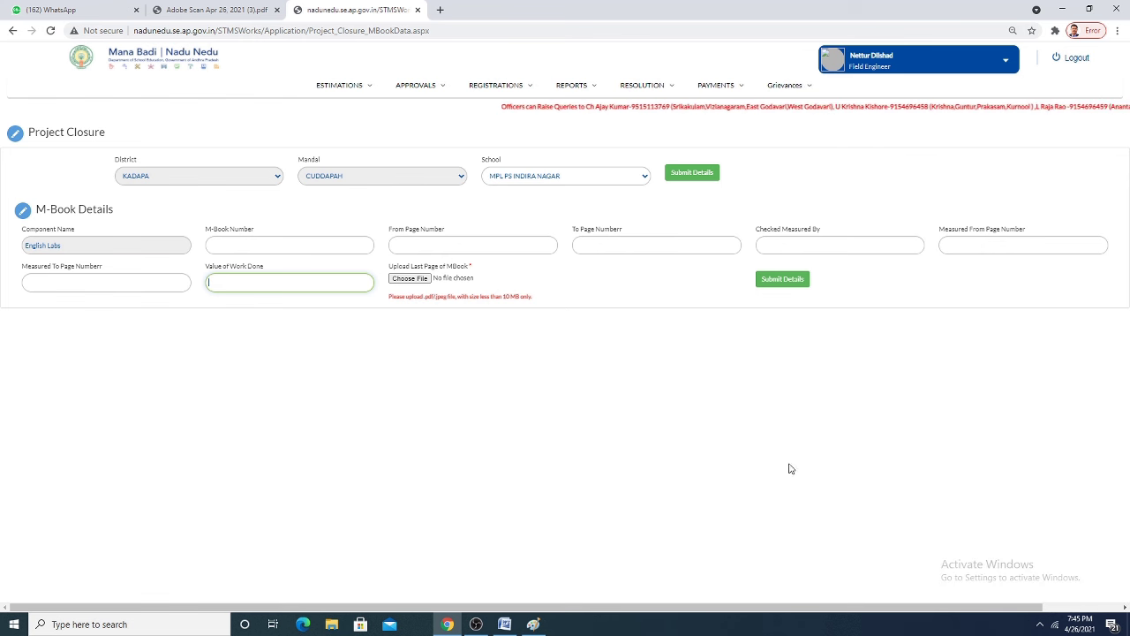
# Enter M-Book number 7181A with pages 1 to 2, and fill in the name of the person who checked the measurements.
pyautogui.click(308, 248)
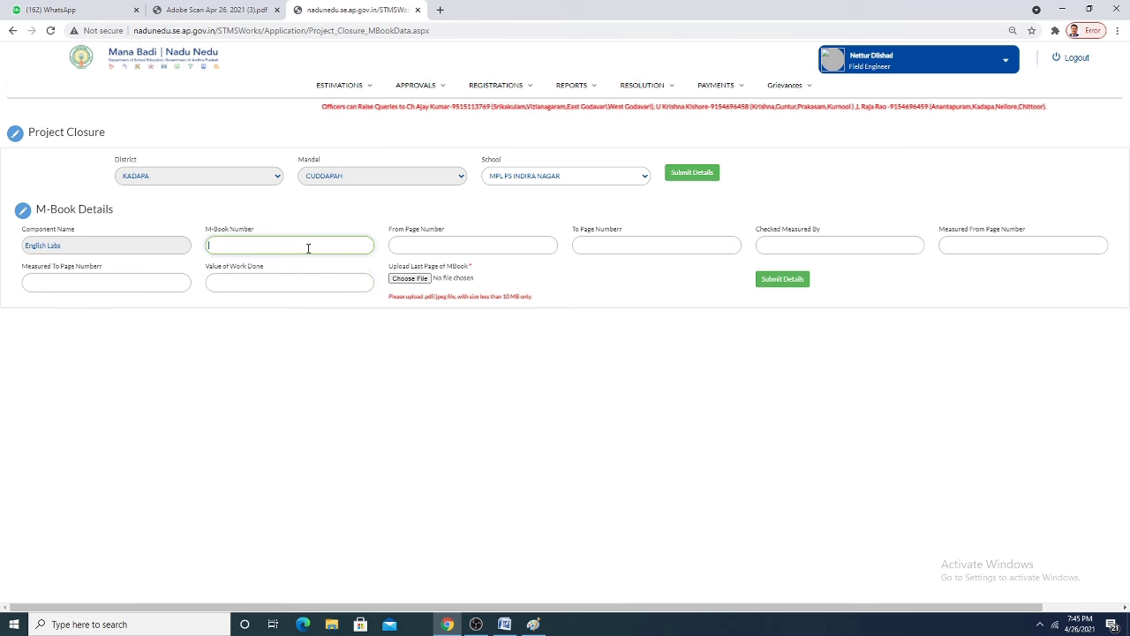
pyautogui.write('718')
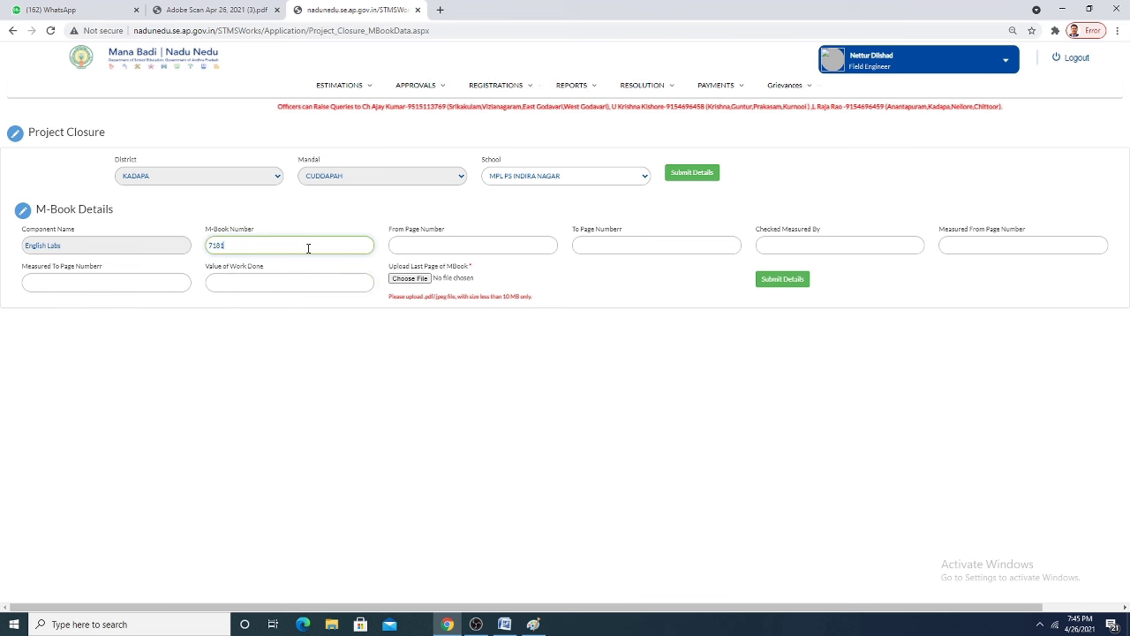
pyautogui.write('1')
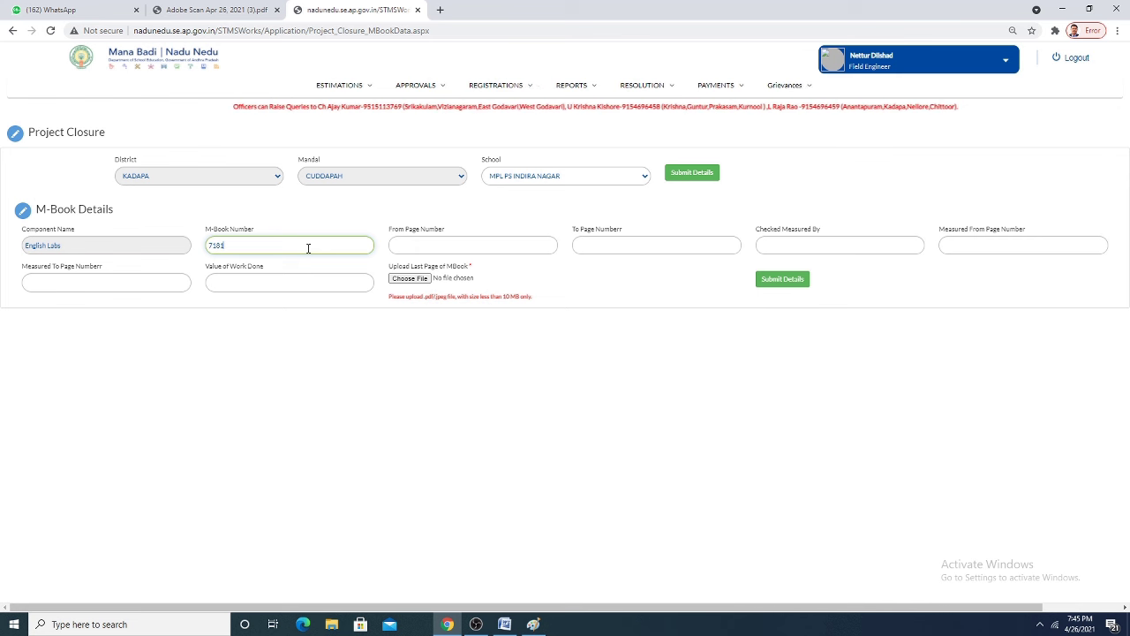
pyautogui.write('4')
pyautogui.press('Tab')
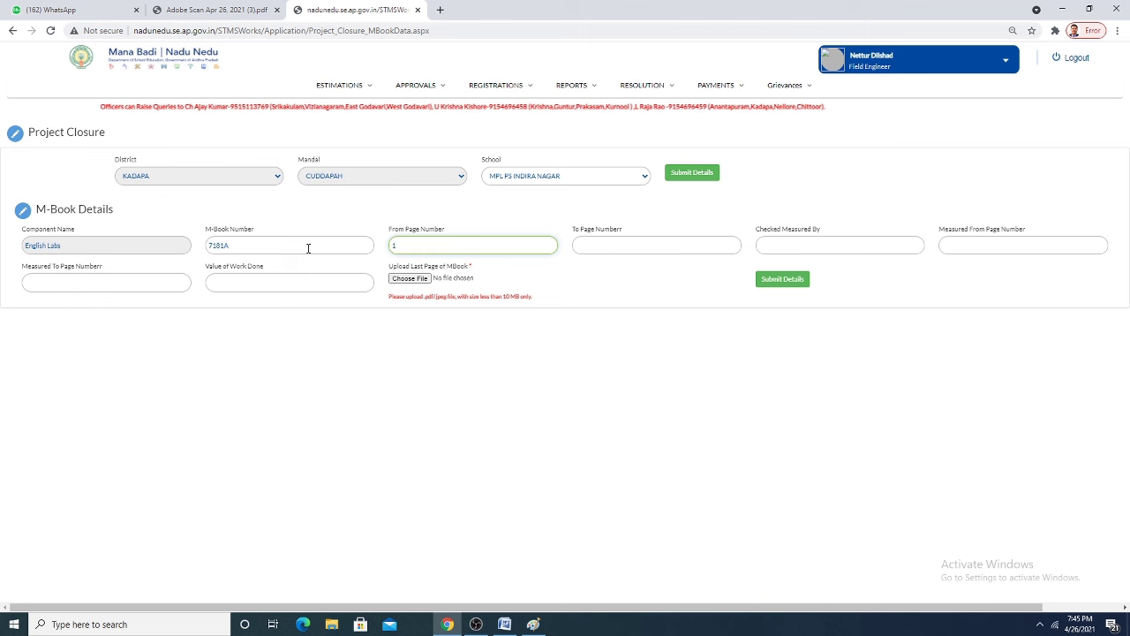
pyautogui.press('Tab')
pyautogui.press('Tab')
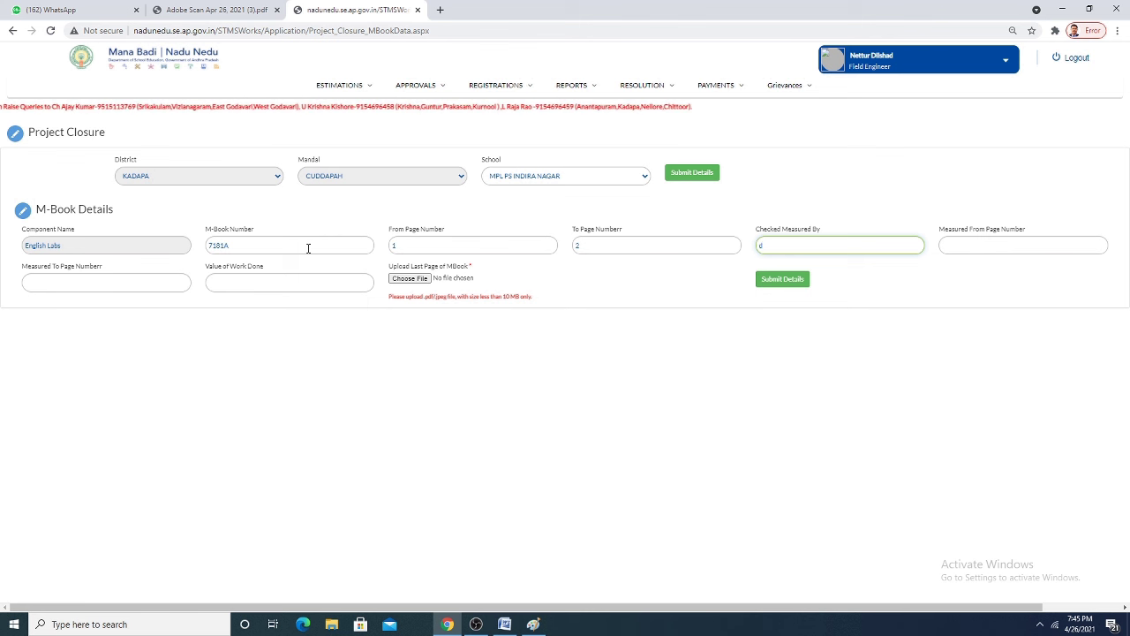
pyautogui.write('DIL')
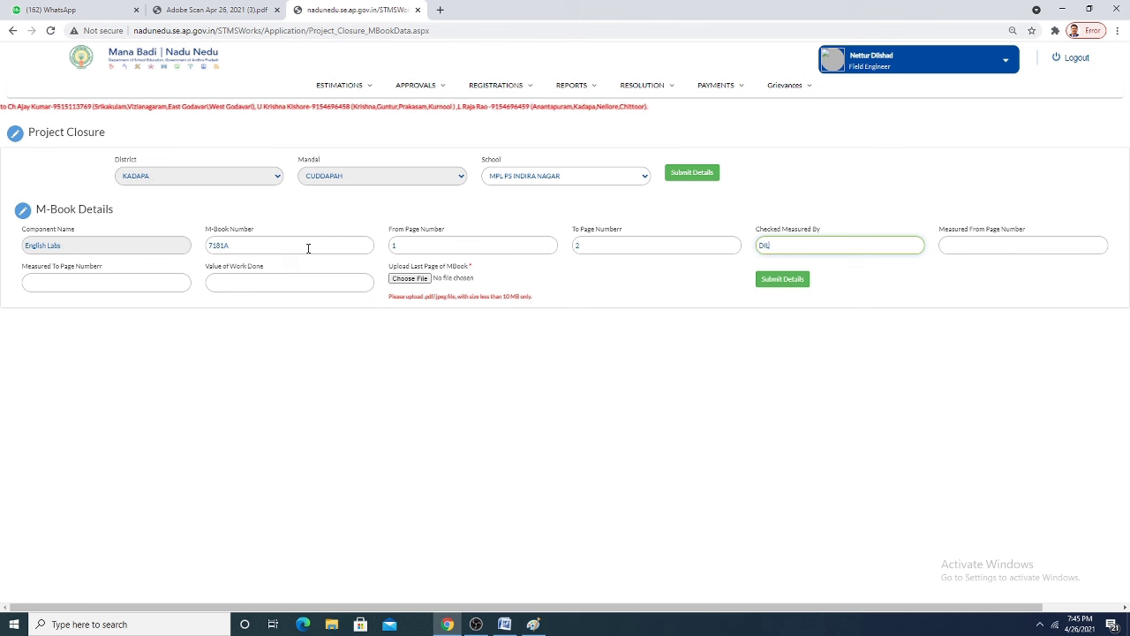
pyautogui.write('SHADH')
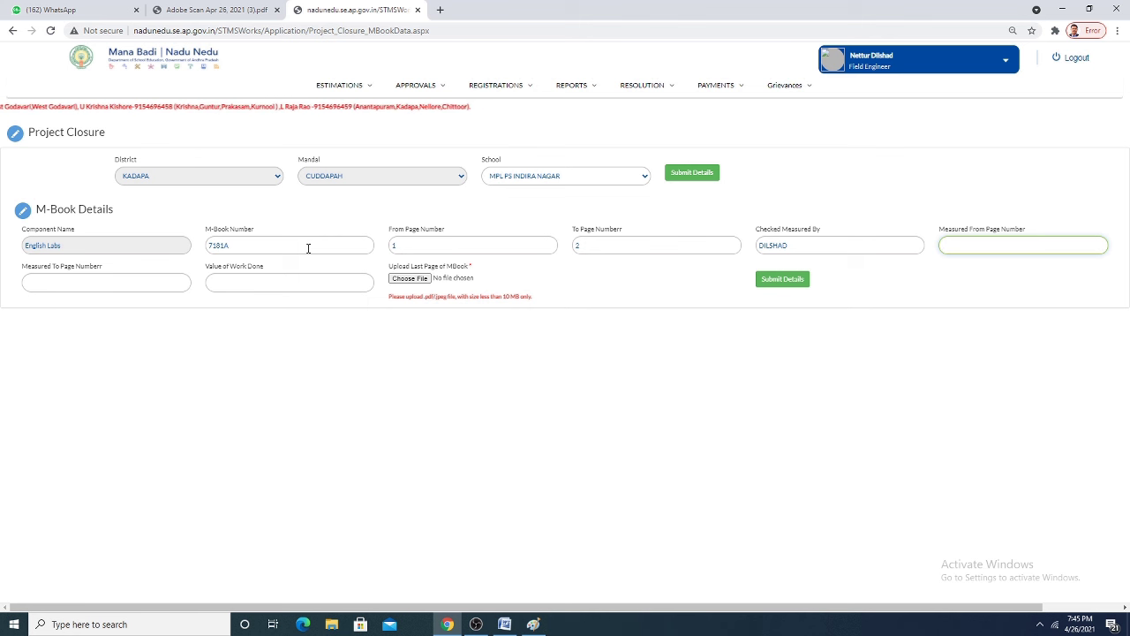
# Set the measured pages from 1 to 2 and the value of work done to 40000.
pyautogui.write('1')
pyautogui.press('Tab')
pyautogui.write('2')
pyautogui.press('Tab')
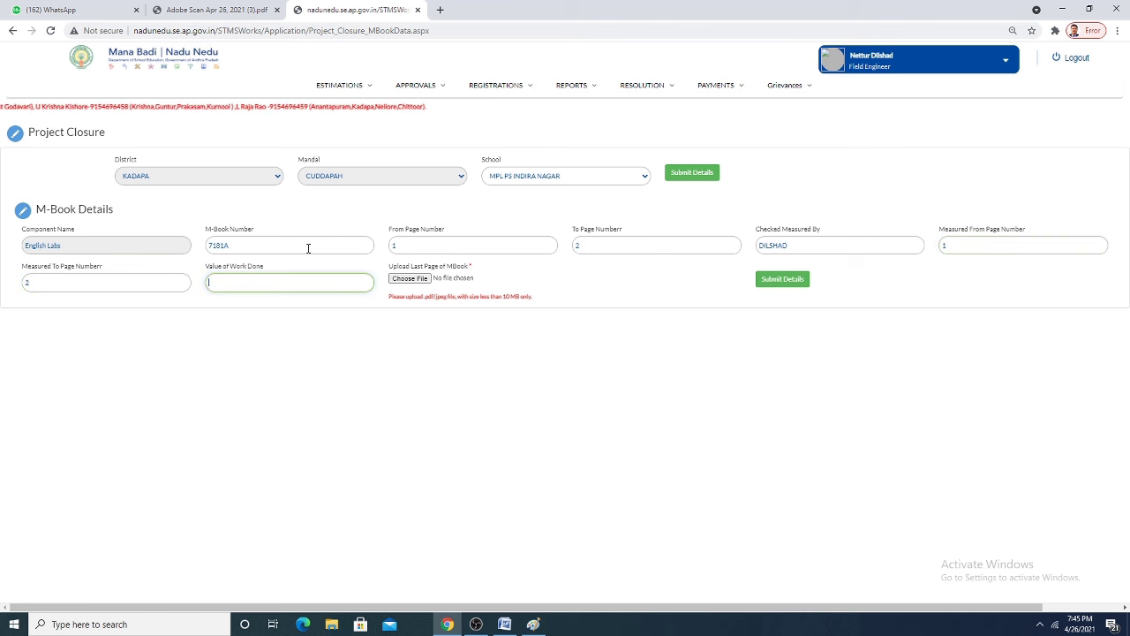
pyautogui.write('40000')
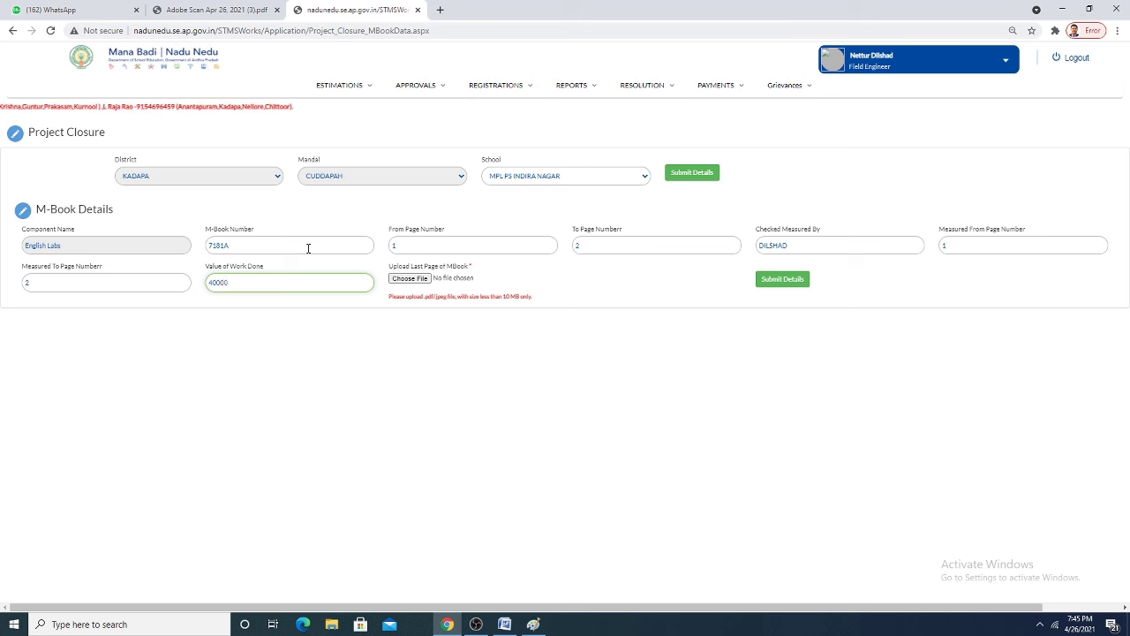
pyautogui.press('Tab')
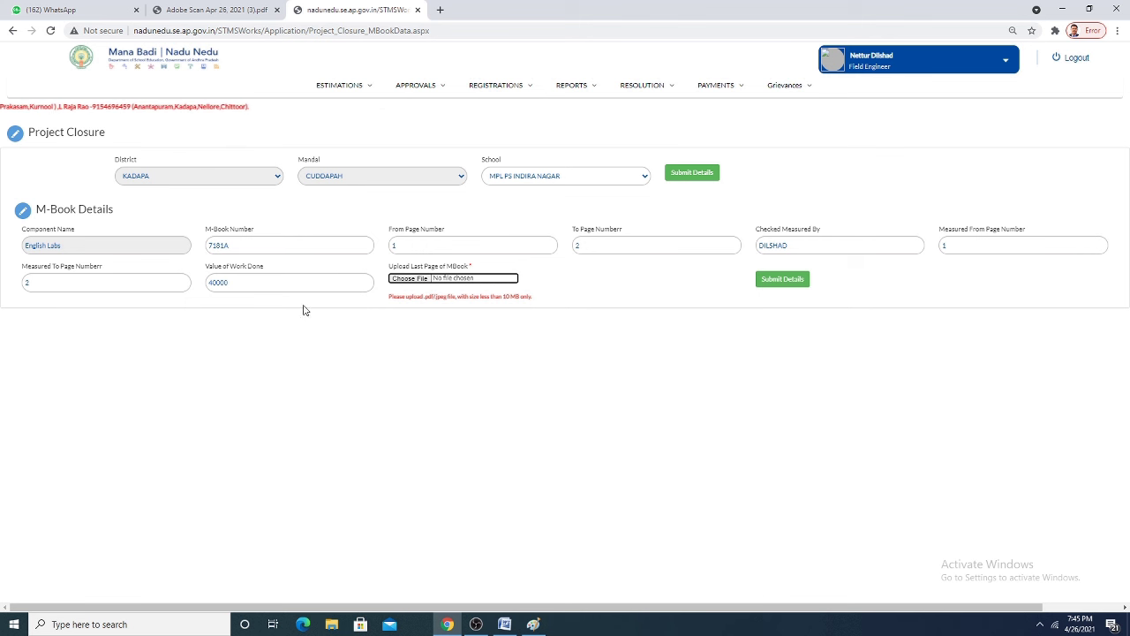
# Attach the Eng lab PDF from the Desktop's indiranagar folder as the last M-Book page, then submit and confirm the English Labs details.
pyautogui.click(412, 280)
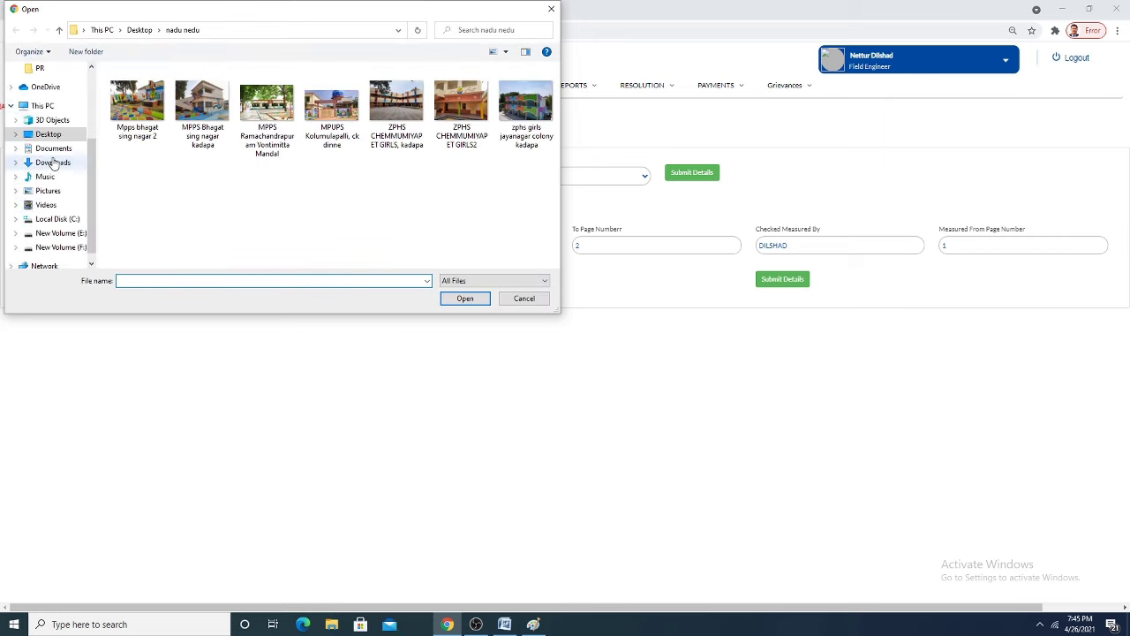
pyautogui.click(140, 30)
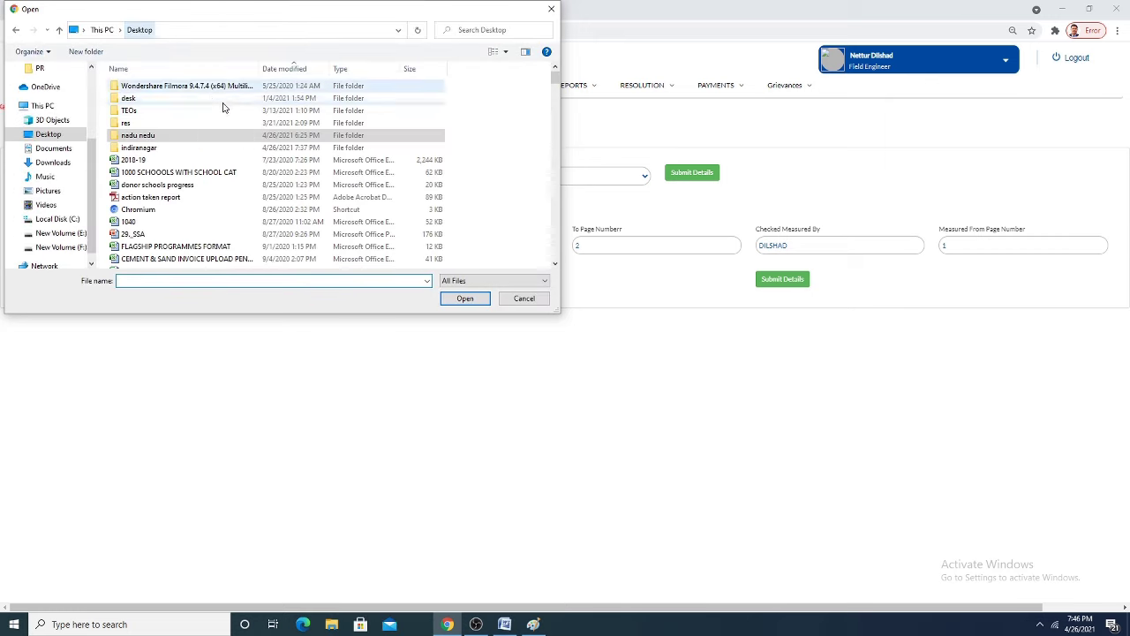
pyautogui.doubleClick(139, 147)
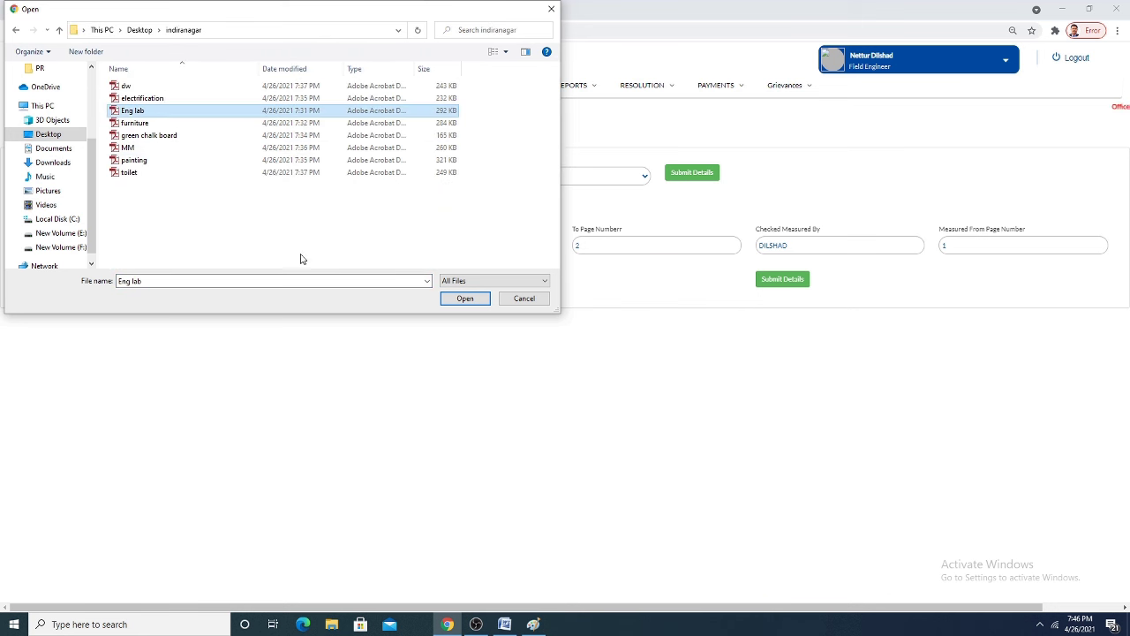
pyautogui.click(465, 299)
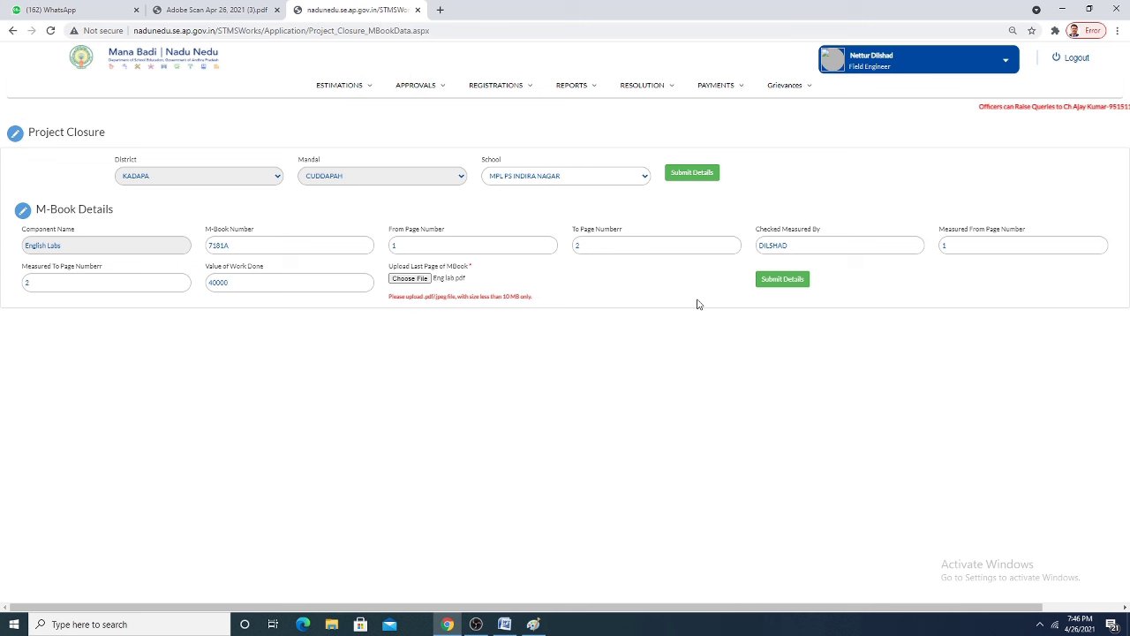
pyautogui.click(760, 280)
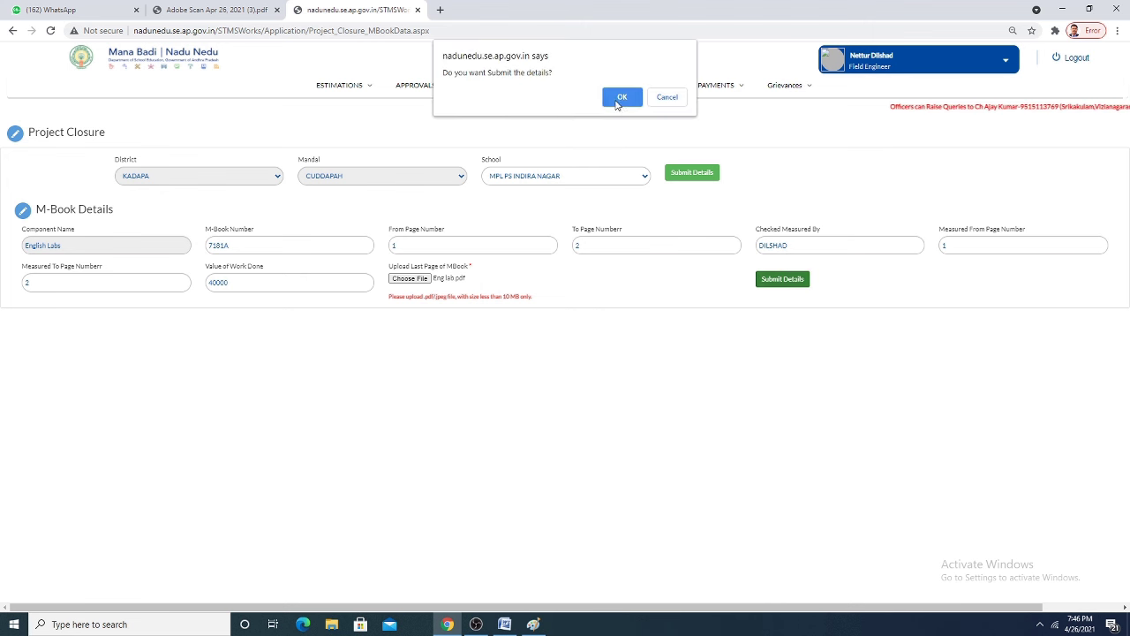
pyautogui.click(621, 99)
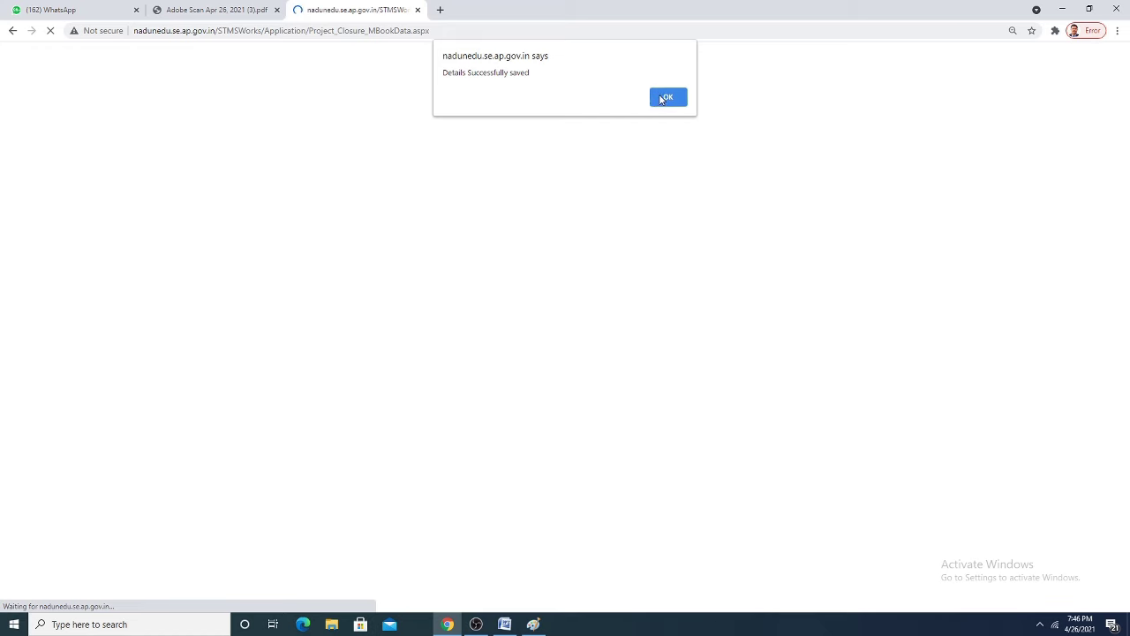
pyautogui.click(665, 97)
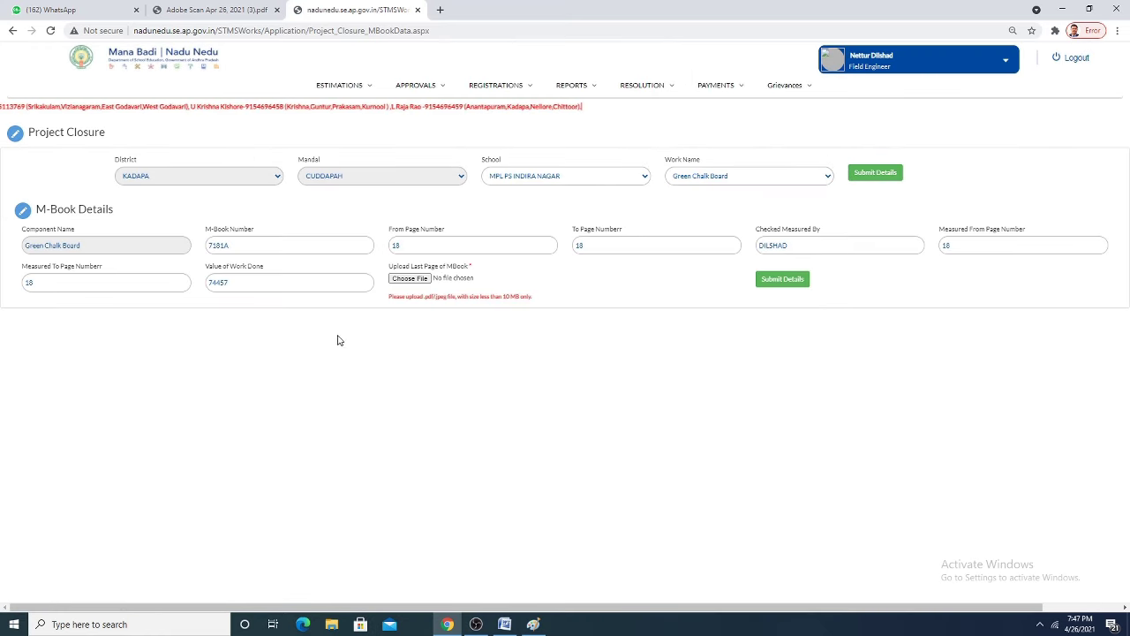
# Select the green chalk board PDF for the last M-Book page upload and preview its scanned page in Adobe Reader.
pyautogui.click(424, 279)
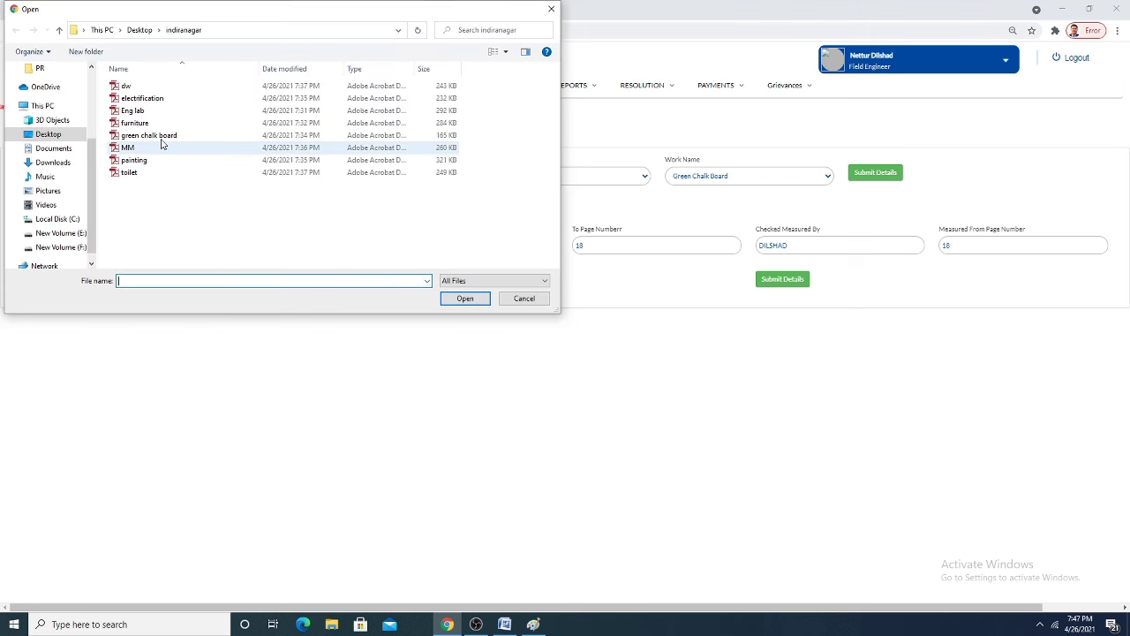
pyautogui.click(170, 137)
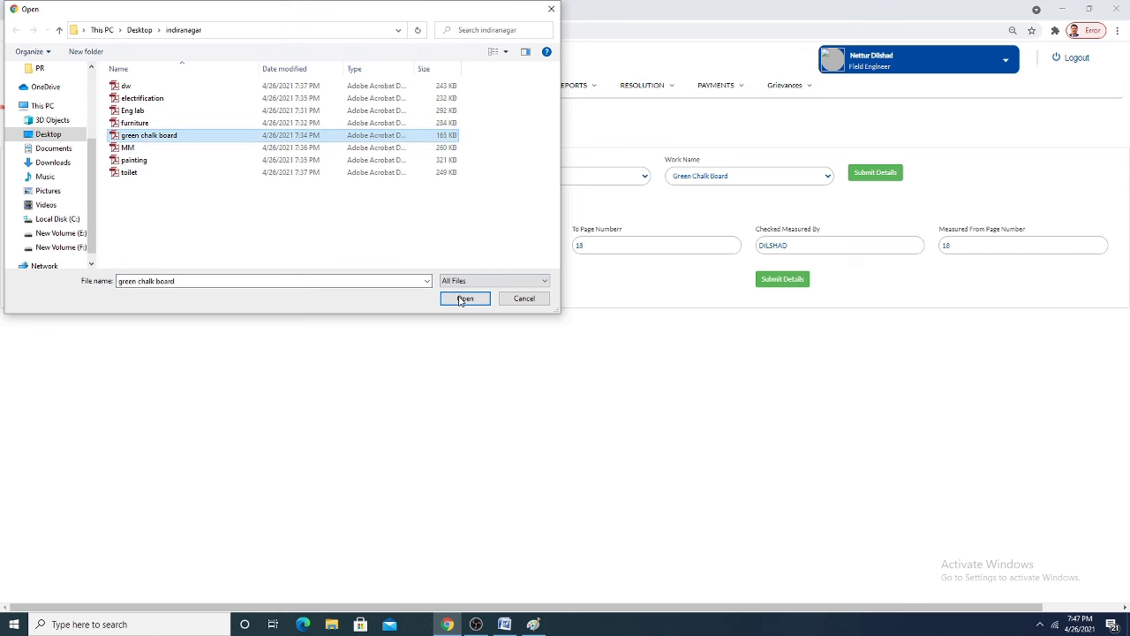
pyautogui.rightClick(245, 135)
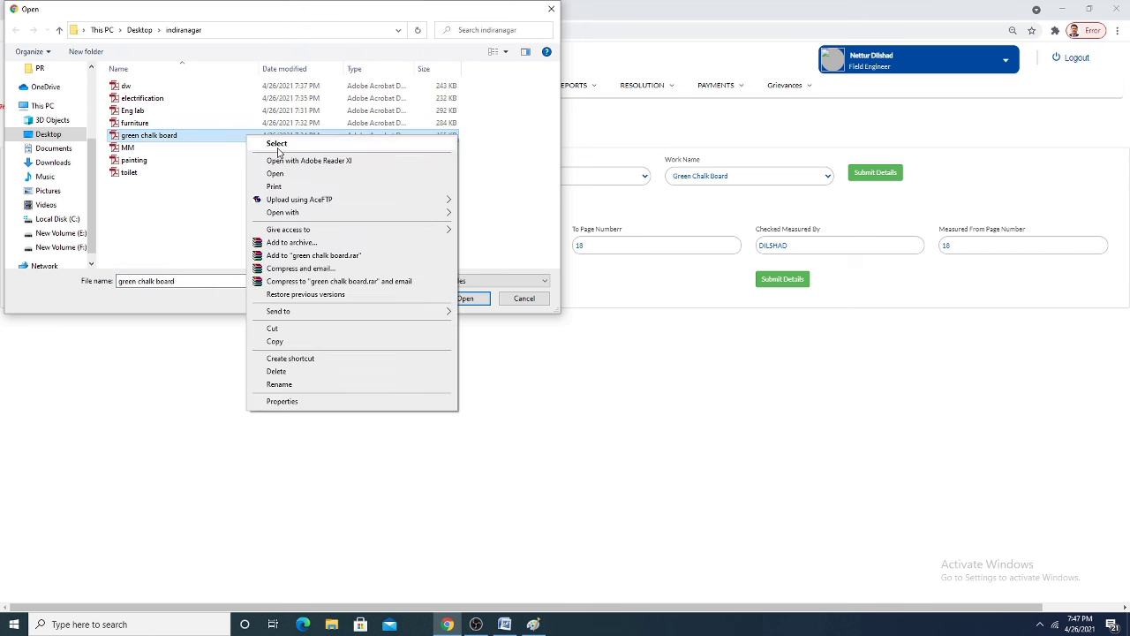
pyautogui.click(292, 174)
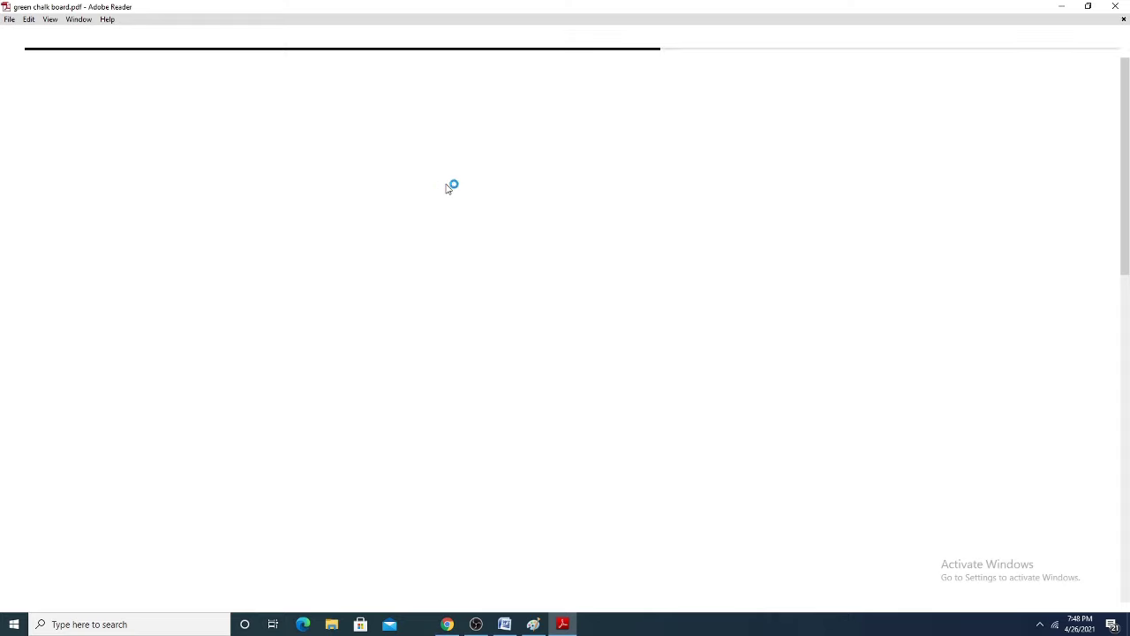
pyautogui.scroll(-5, 580, 291)
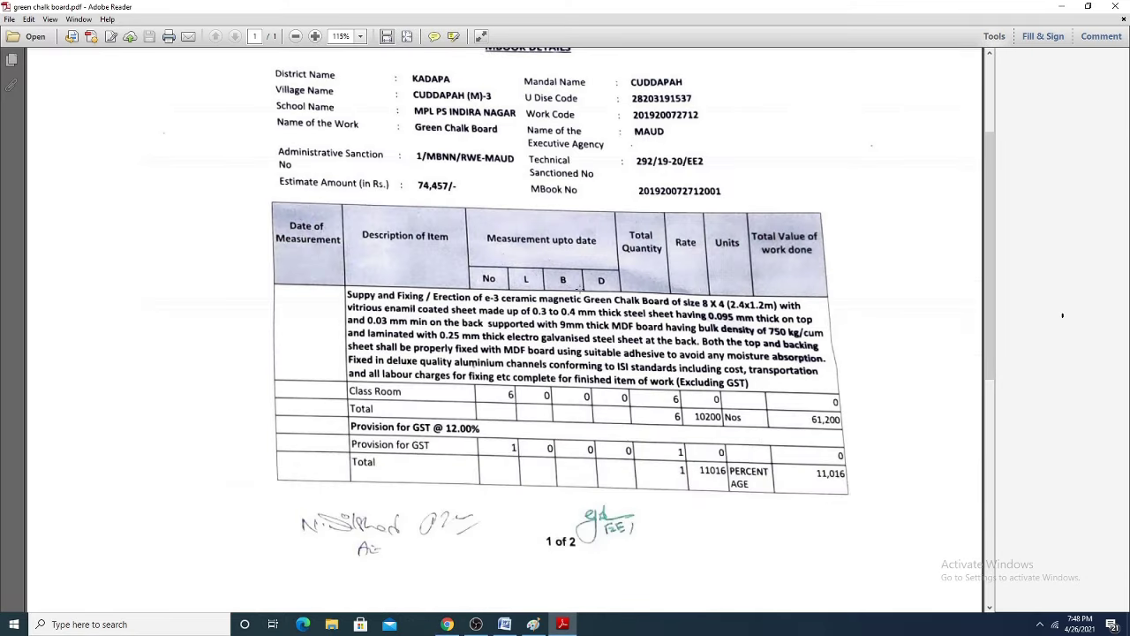
pyautogui.scroll(5, 580, 291)
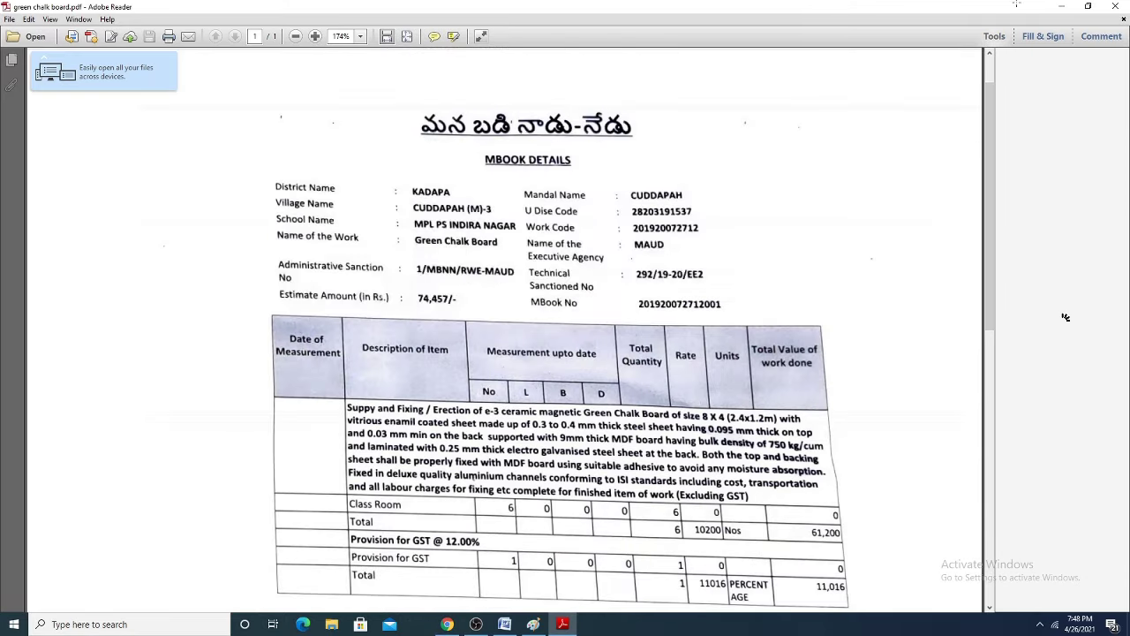
pyautogui.click(1115, 6)
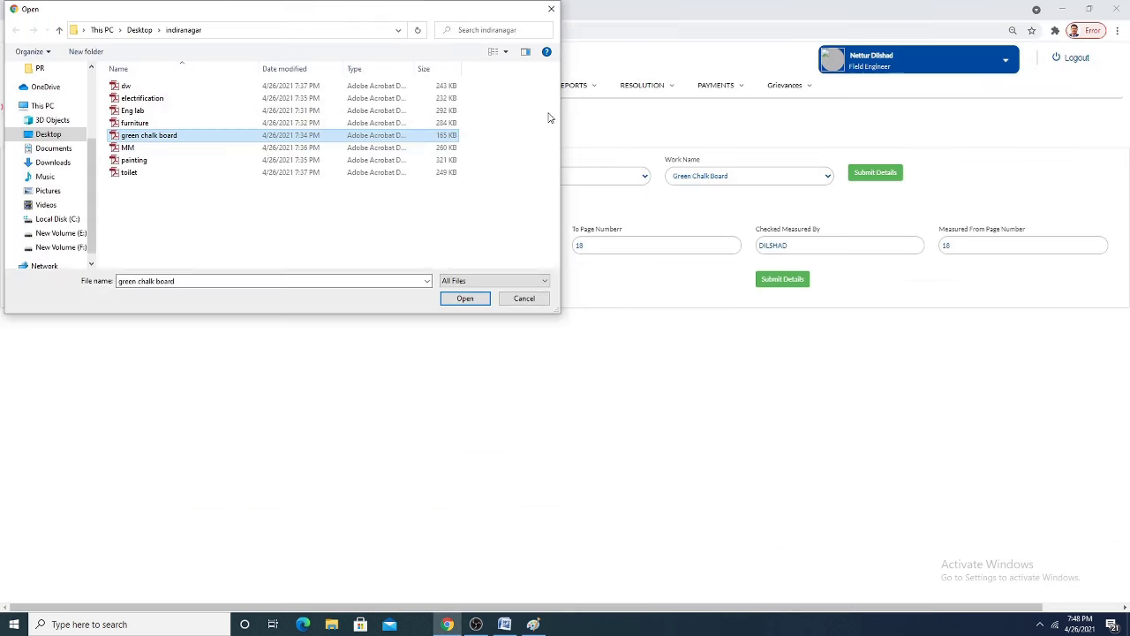
# Attach the selected green chalk board file, then submit the Green Chalk Board M-Book details and confirm.
pyautogui.click(465, 298)
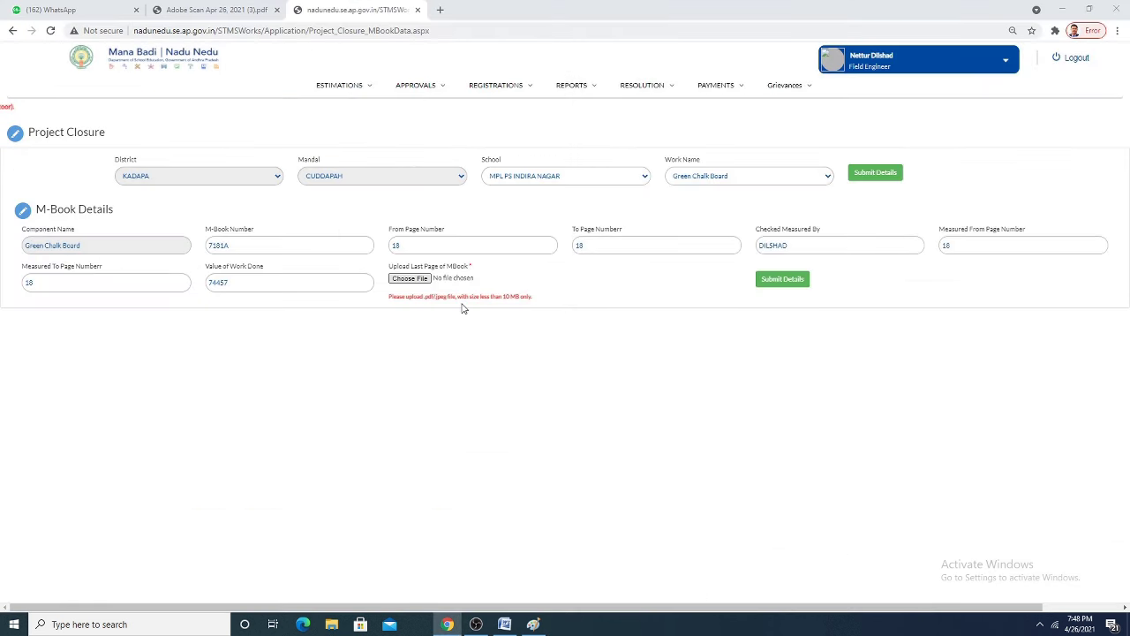
pyautogui.click(781, 279)
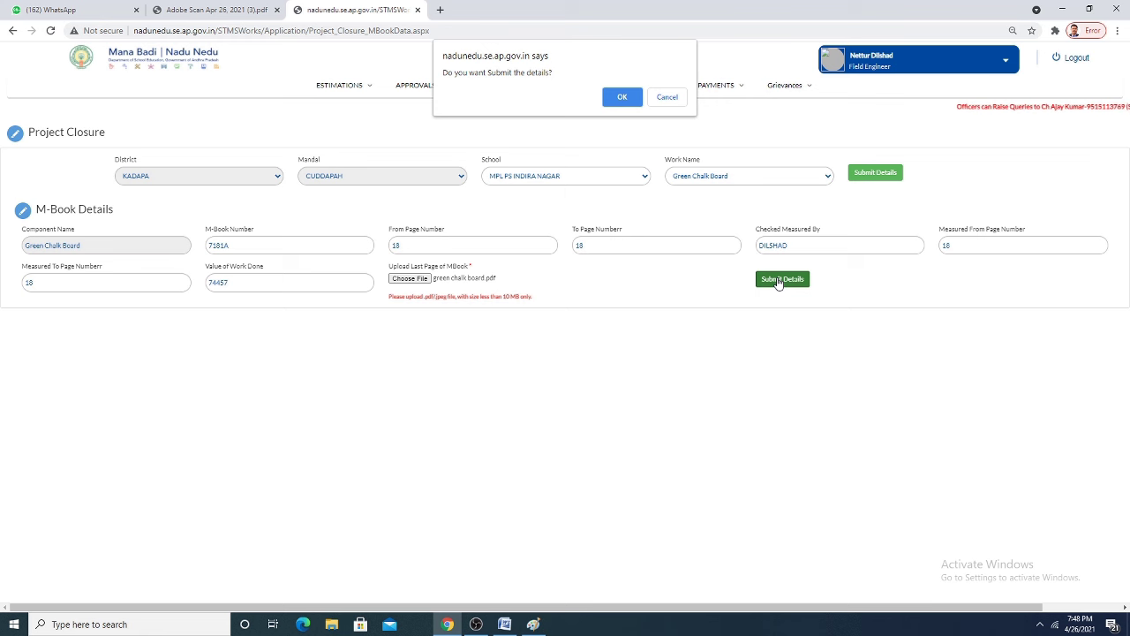
pyautogui.click(621, 97)
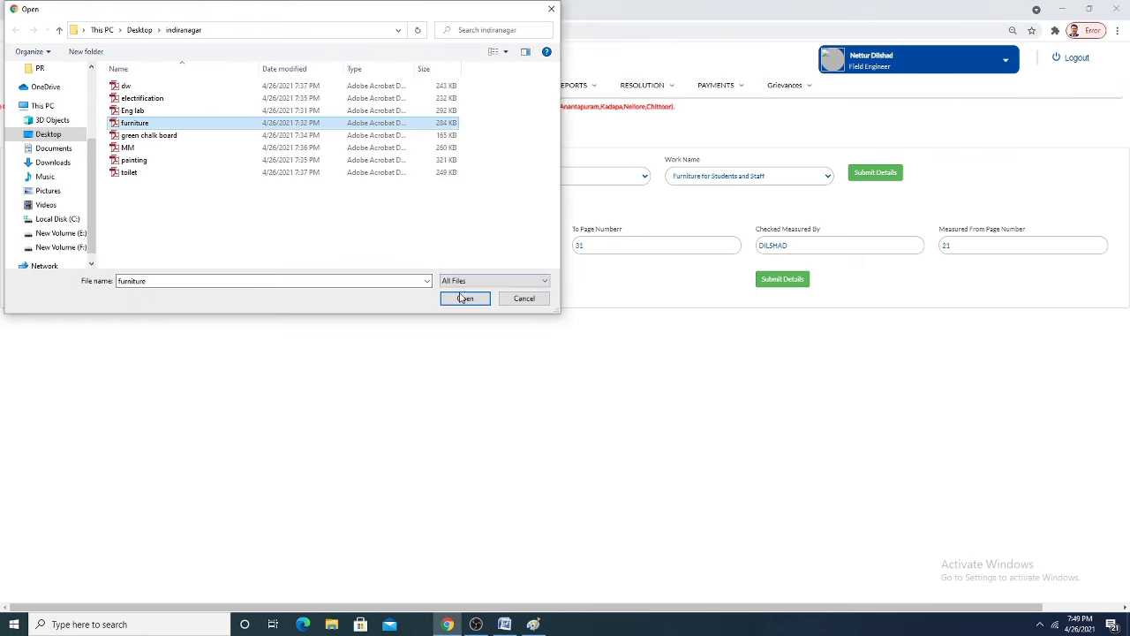
# Attach the furniture PDF as the last M-Book page, then submit and confirm the Furniture for Students and Staff details.
pyautogui.click(463, 298)
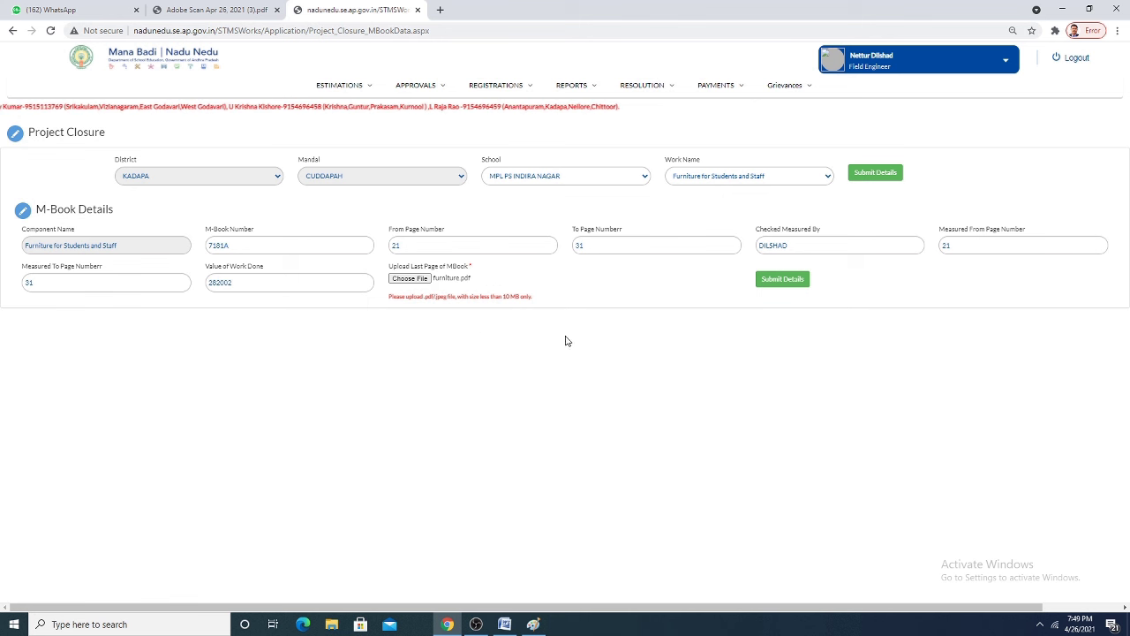
pyautogui.click(785, 282)
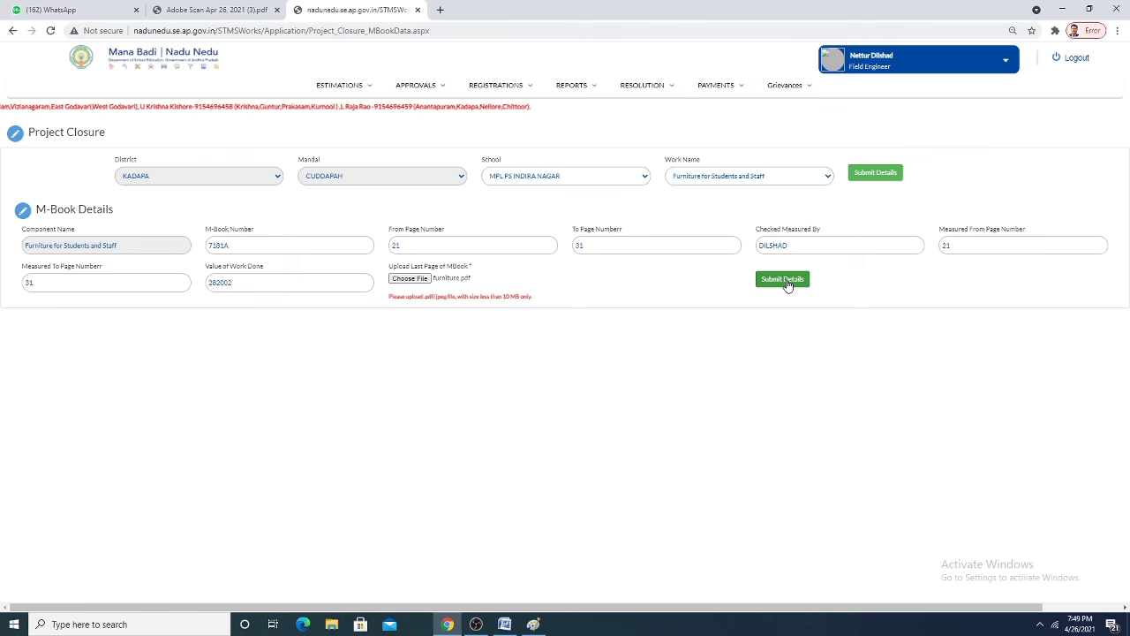
pyautogui.click(785, 281)
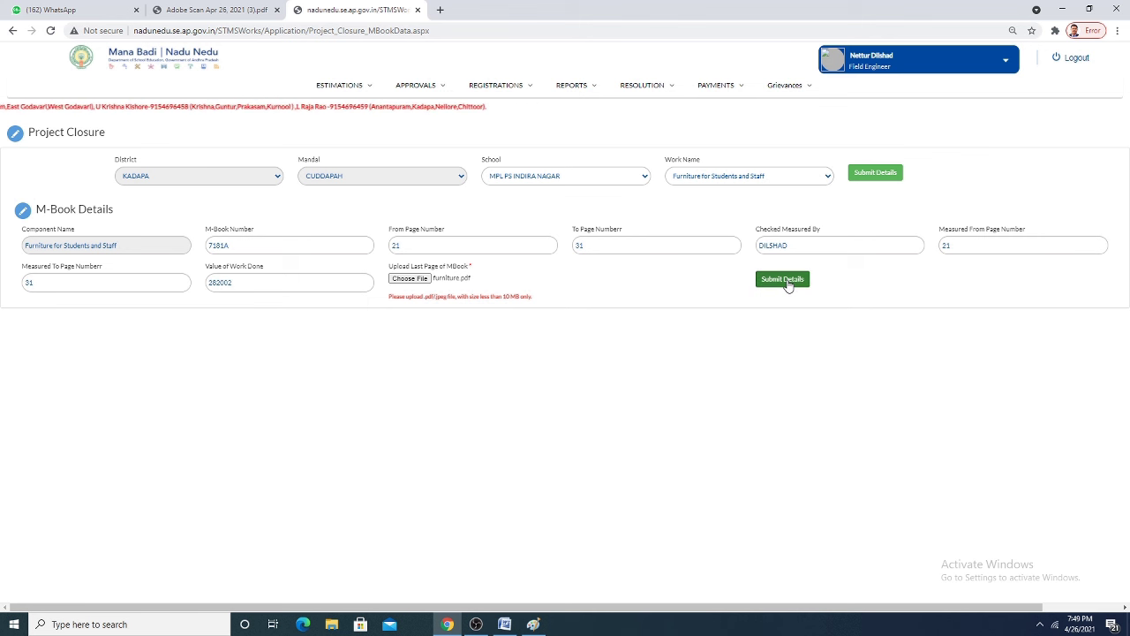
pyautogui.click(630, 97)
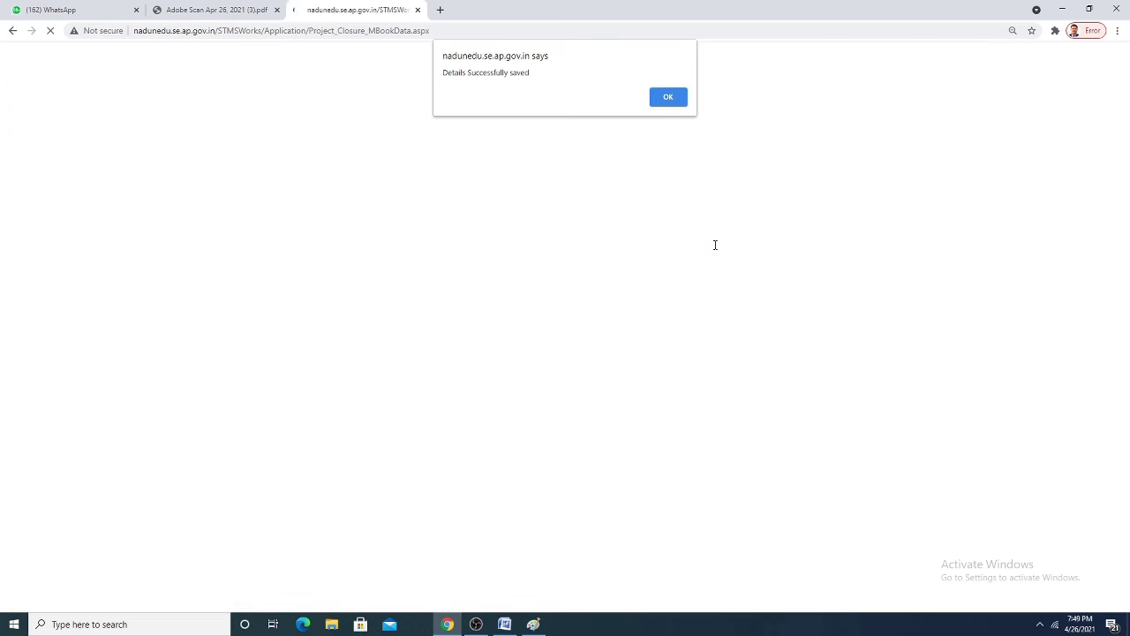
pyautogui.click(673, 100)
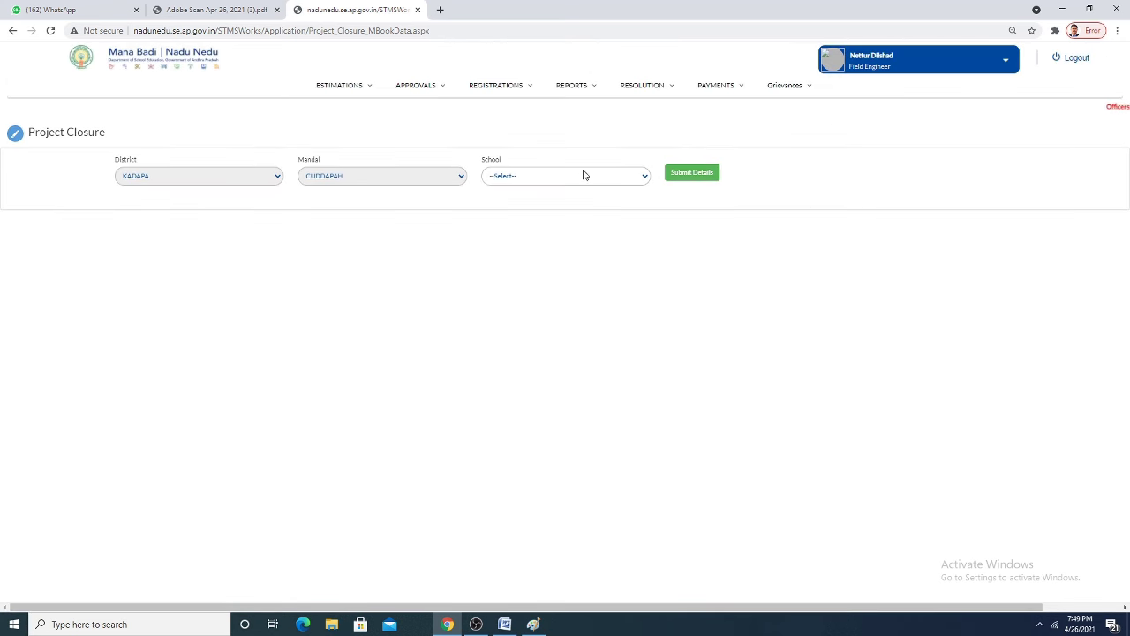
# Select MPL PS INDIRA NAGAR as the Project Closure school and bring up its work name choices.
pyautogui.click(583, 175)
pyautogui.click(567, 198)
pyautogui.click(685, 175)
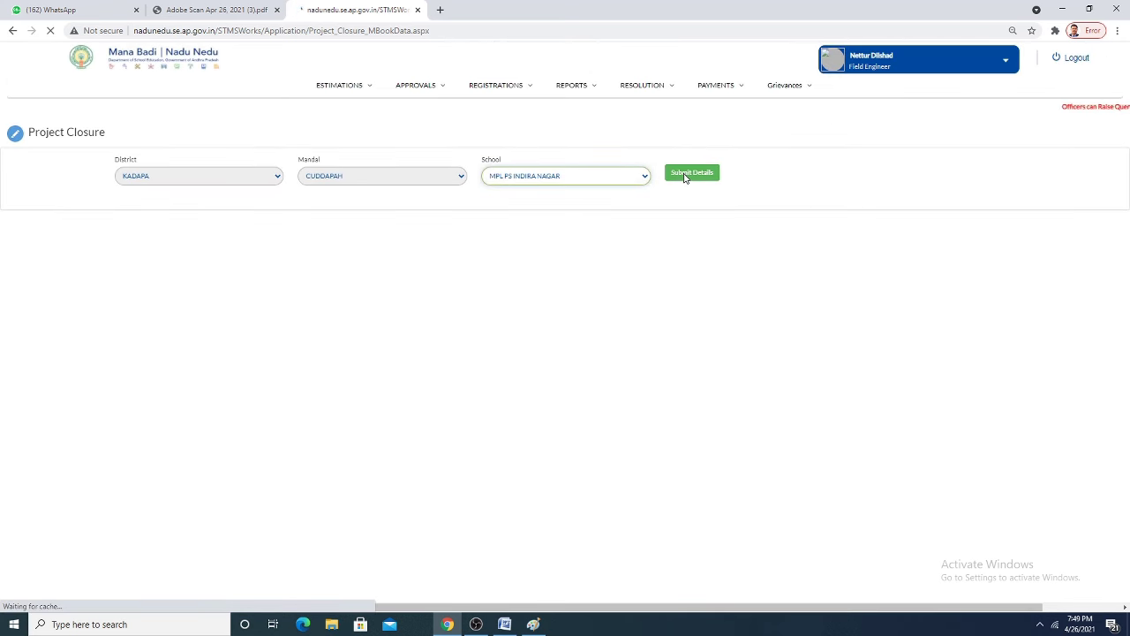
pyautogui.click(697, 179)
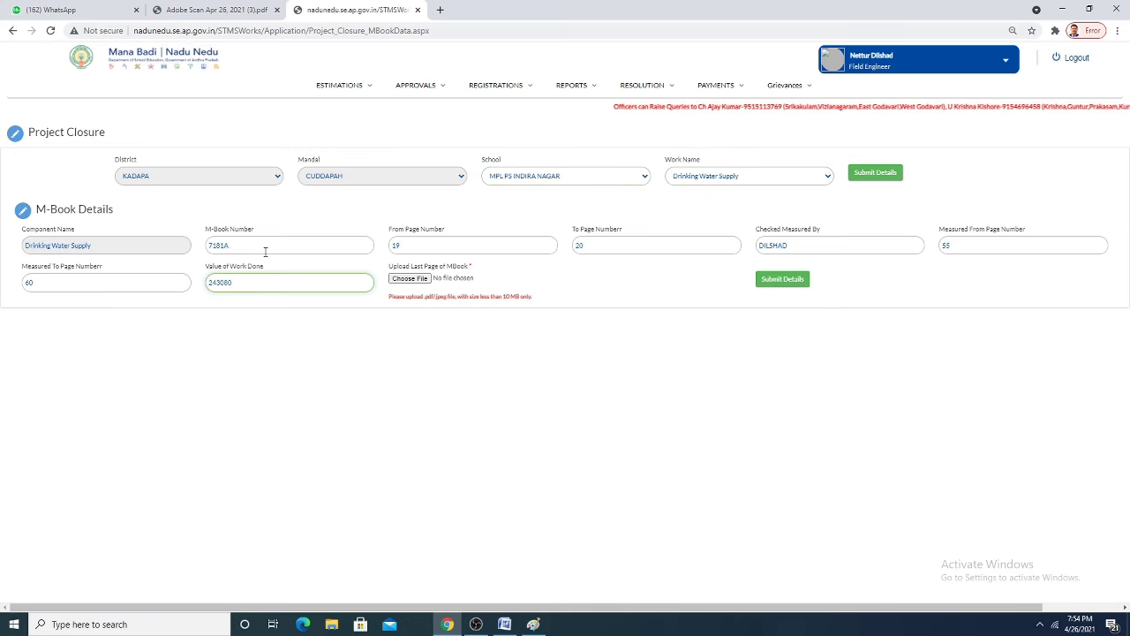
# Attach the dw PDF as the last M-Book page, then submit and confirm the Drinking Water Supply details.
pyautogui.click(388, 277)
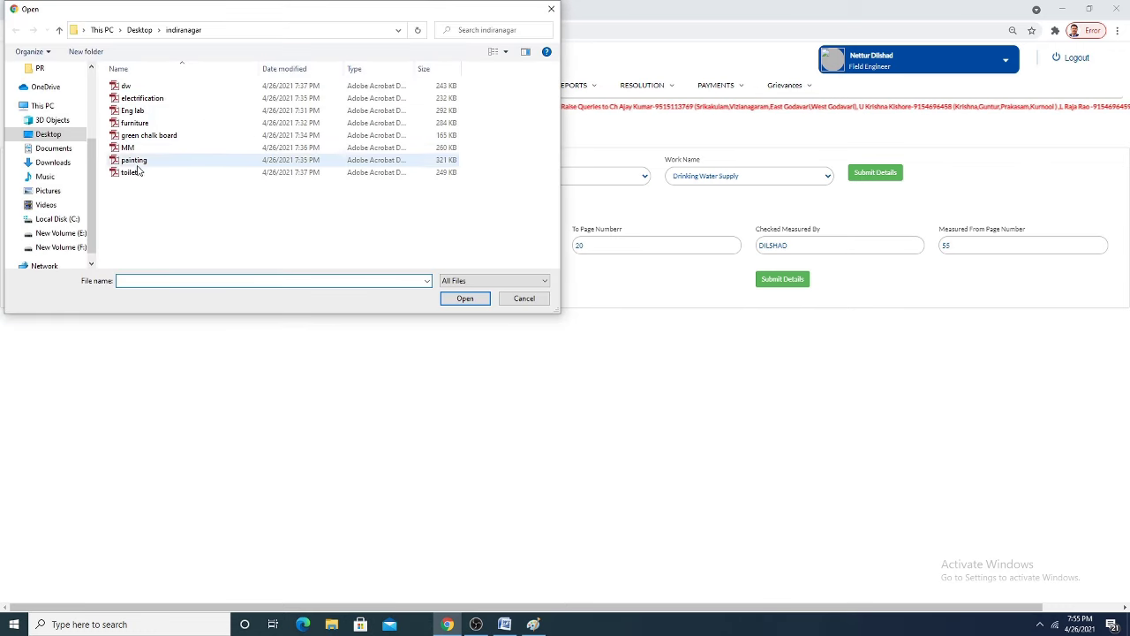
pyautogui.doubleClick(140, 86)
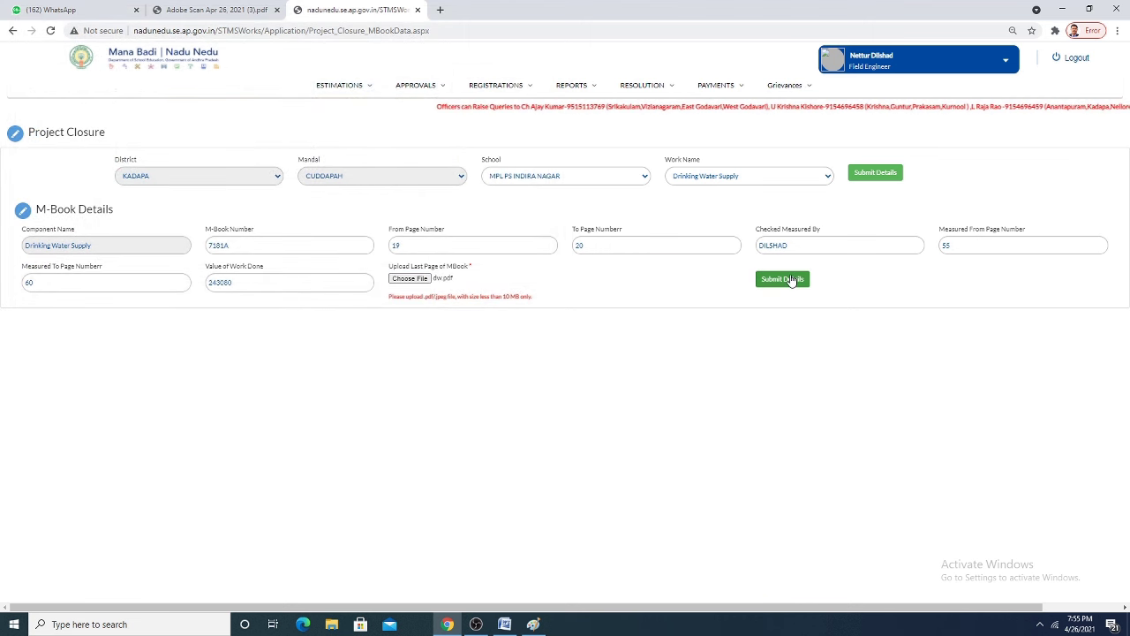
pyautogui.click(782, 279)
pyautogui.click(622, 97)
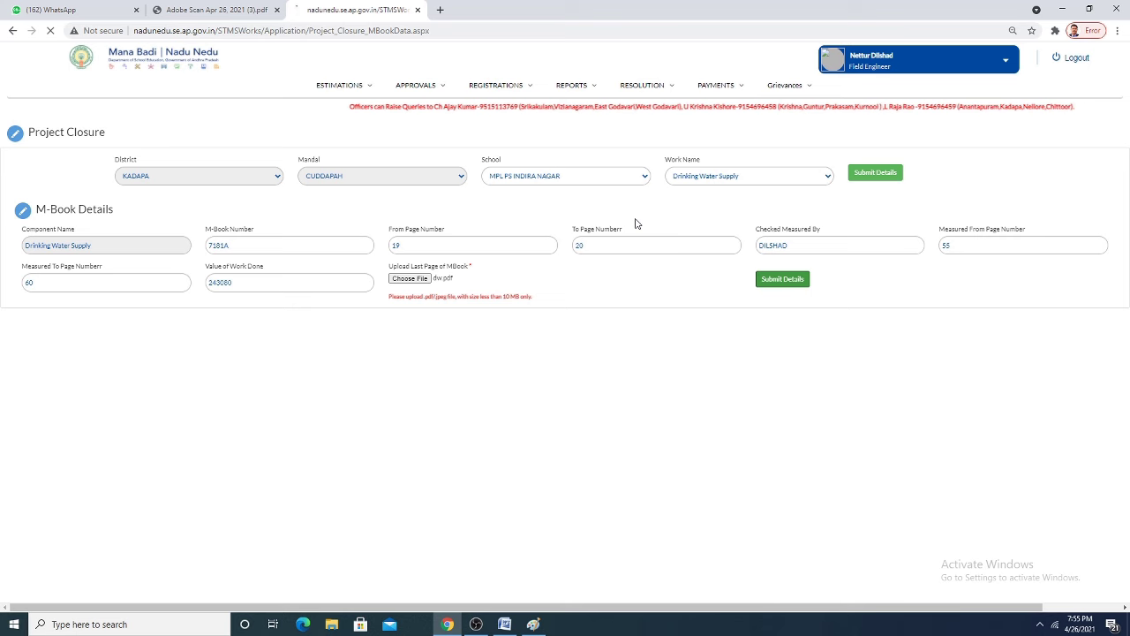
pyautogui.click(667, 94)
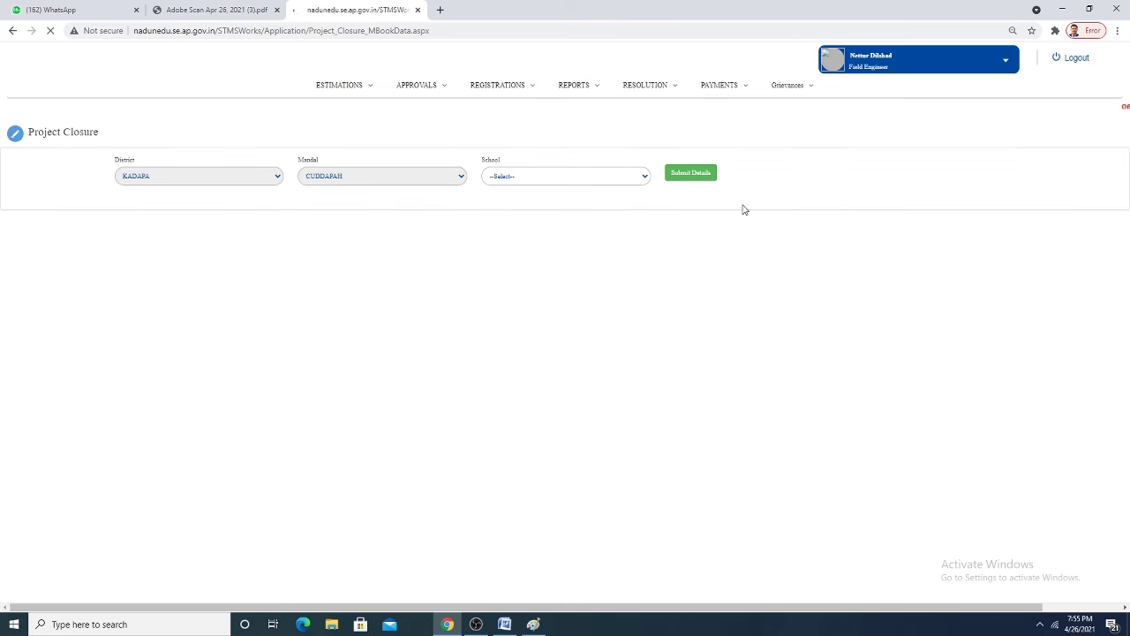
# Reselect MPL PS INDIRA NAGAR and check its work name list for works still awaiting M-Book details.
pyautogui.click(558, 179)
pyautogui.click(560, 198)
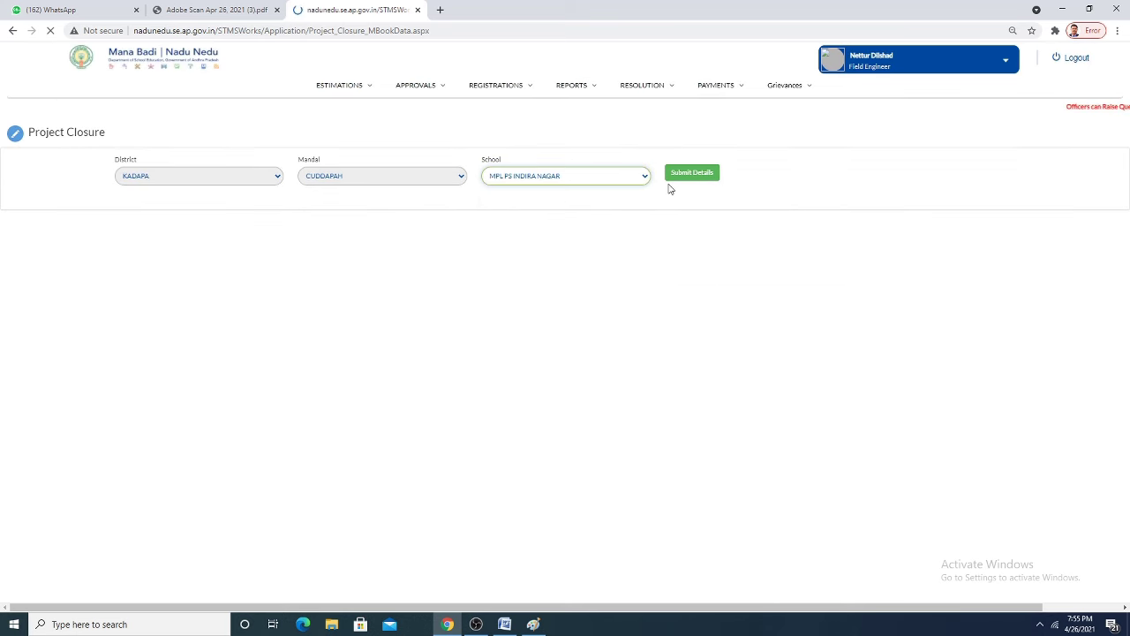
pyautogui.click(727, 180)
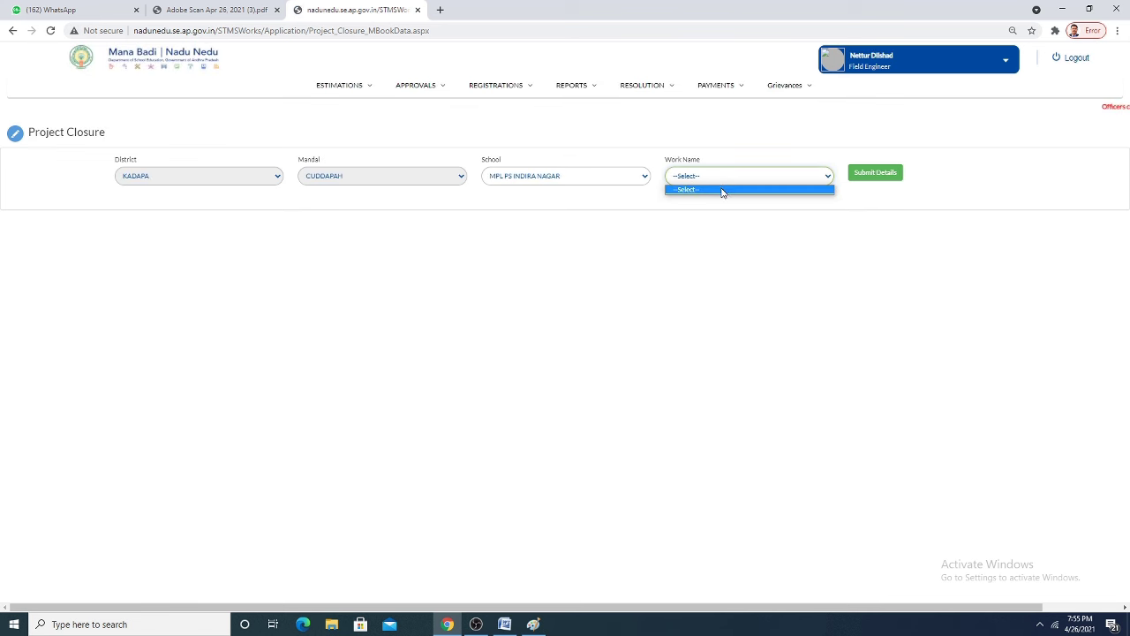
pyautogui.click(720, 220)
pyautogui.click(732, 179)
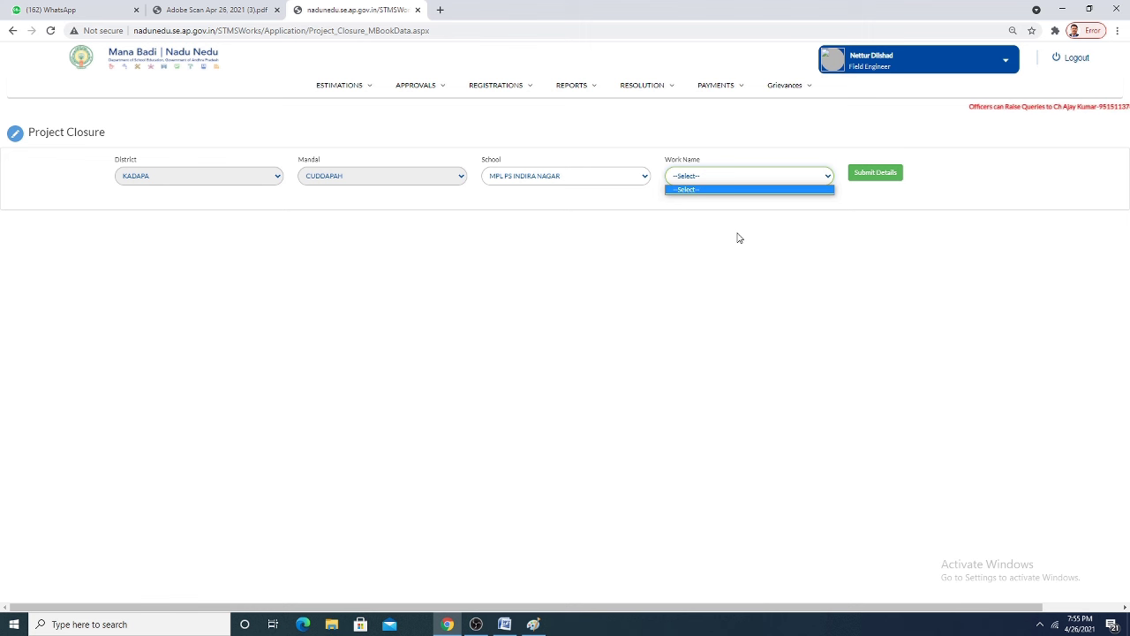
pyautogui.click(645, 249)
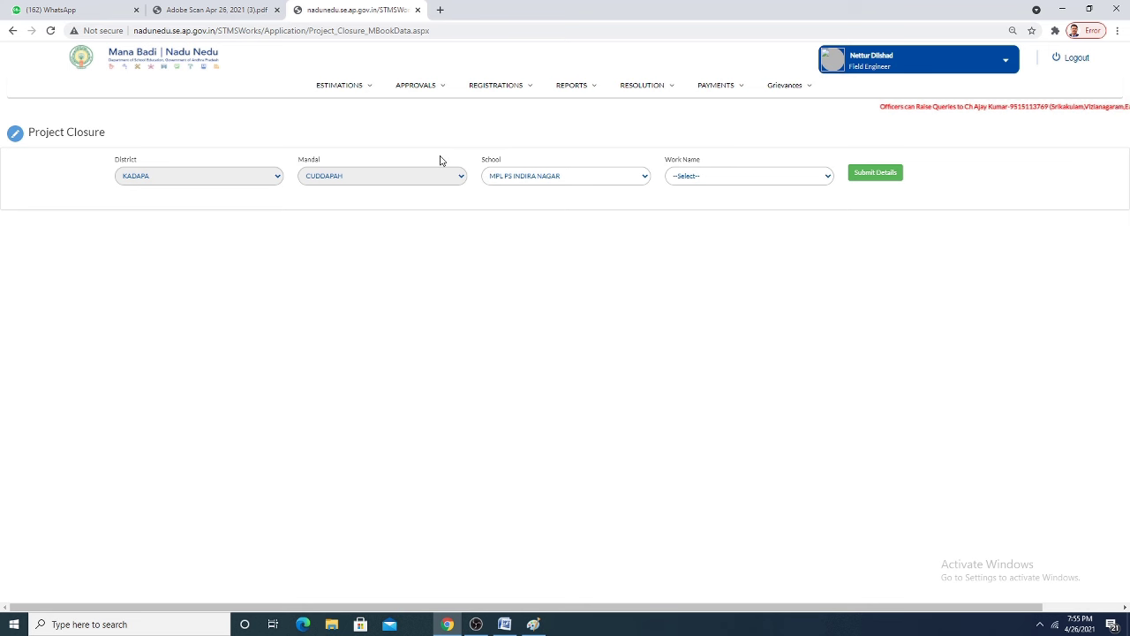